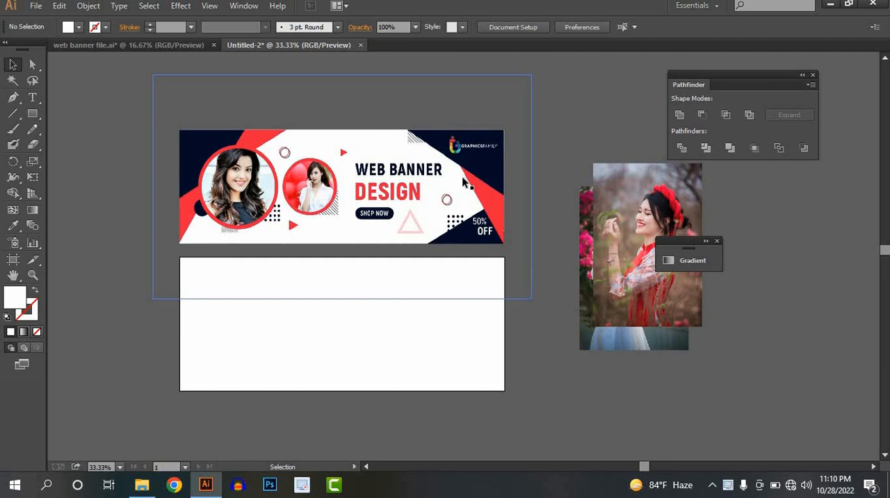
# Draw a closed, bent band shape across the upper-left corner of the blank artboard with the Pen tool.
pyautogui.scroll(1, 197, 210)
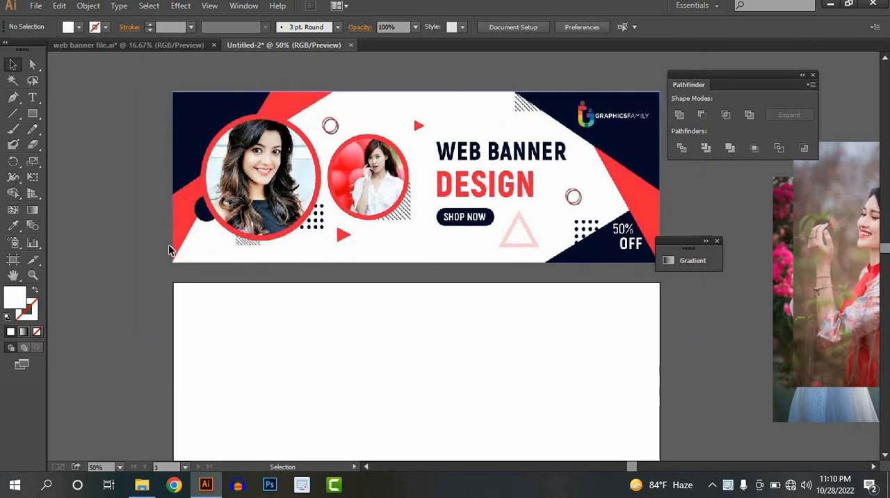
pyautogui.scroll(-1, 169, 246)
pyautogui.press('space')
pyautogui.moveTo(186, 322); pyautogui.dragTo(151, 285)
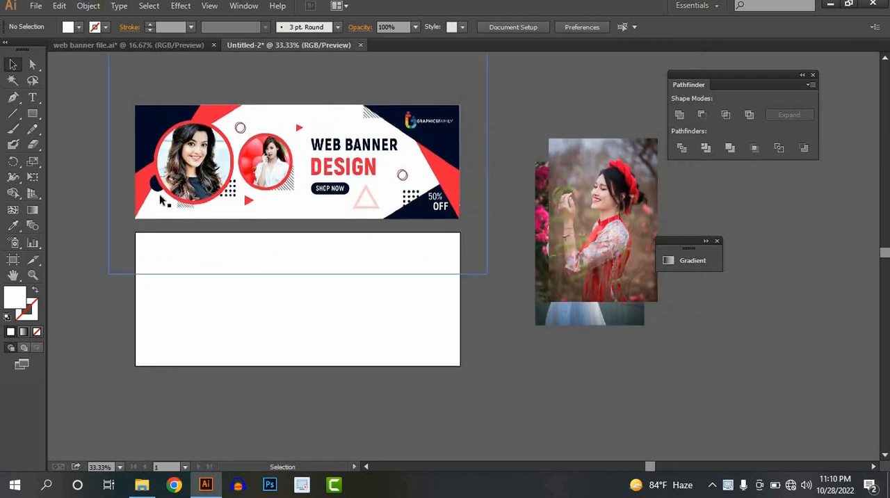
pyautogui.click(13, 98)
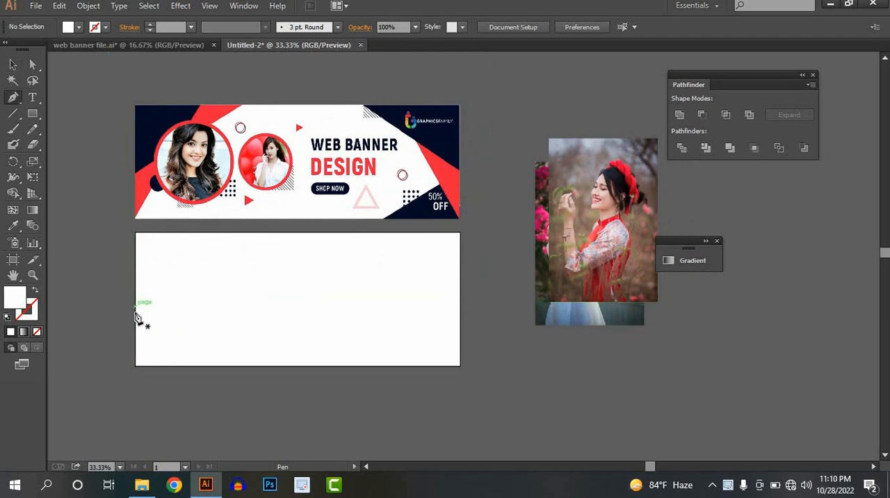
pyautogui.click(136, 311)
pyautogui.click(178, 282)
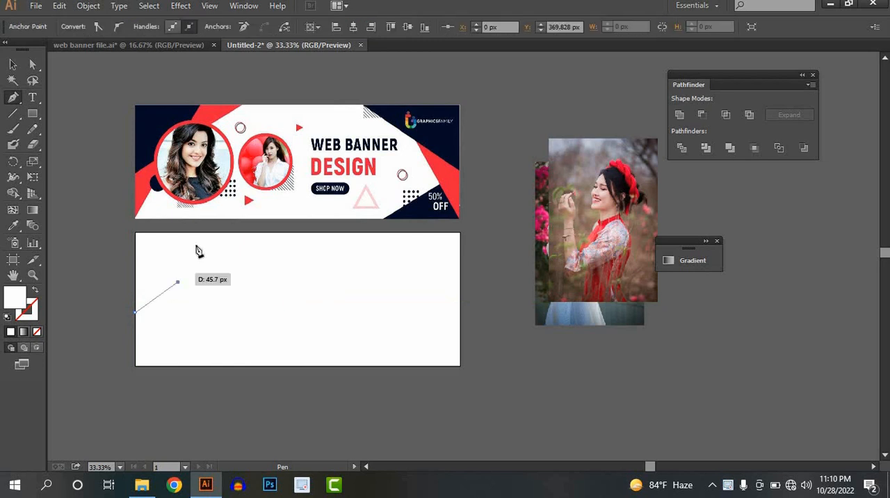
pyautogui.click(195, 232)
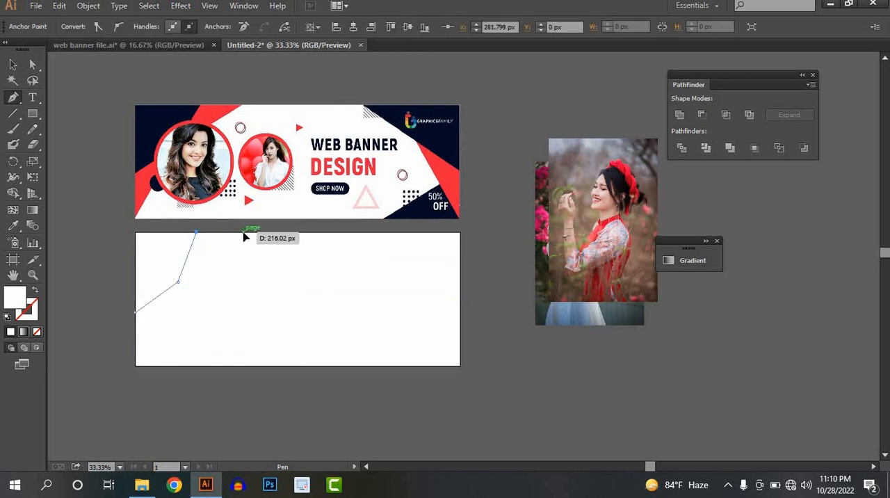
pyautogui.click(243, 233)
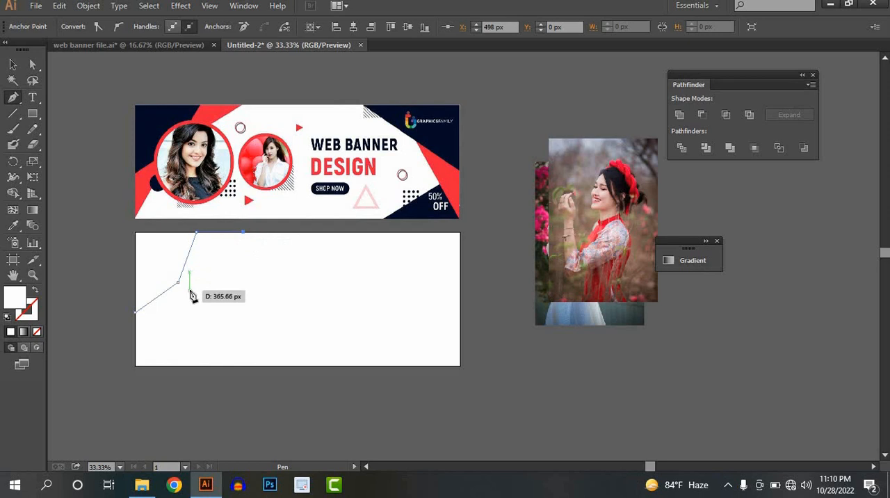
pyautogui.click(188, 291)
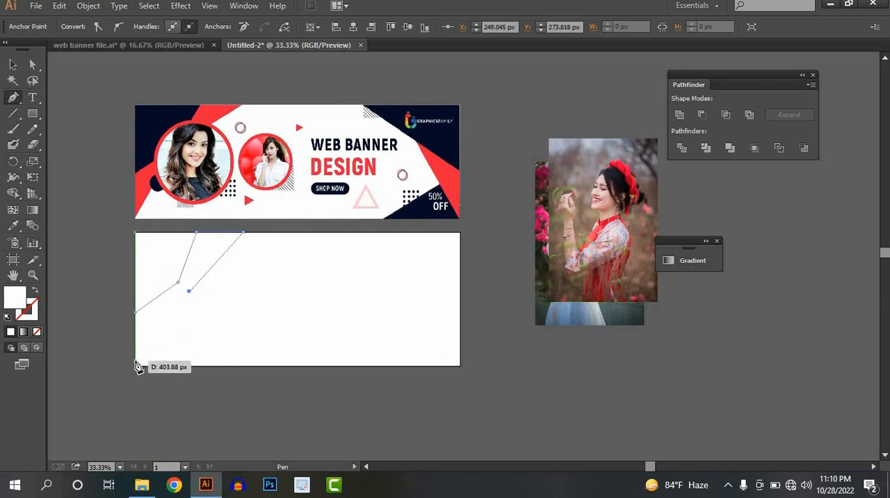
pyautogui.click(135, 359)
pyautogui.click(135, 315)
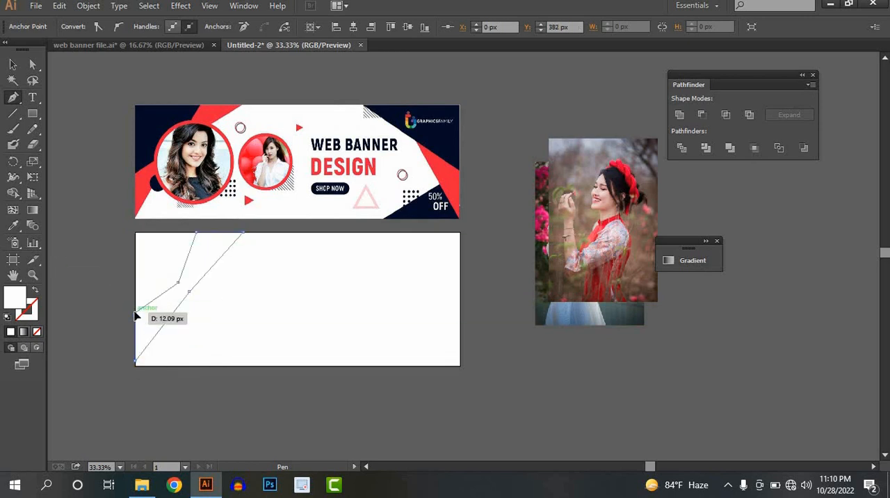
# Sample the red from the reference banner's left band as the fill colour with the Eyedropper.
pyautogui.click(13, 225)
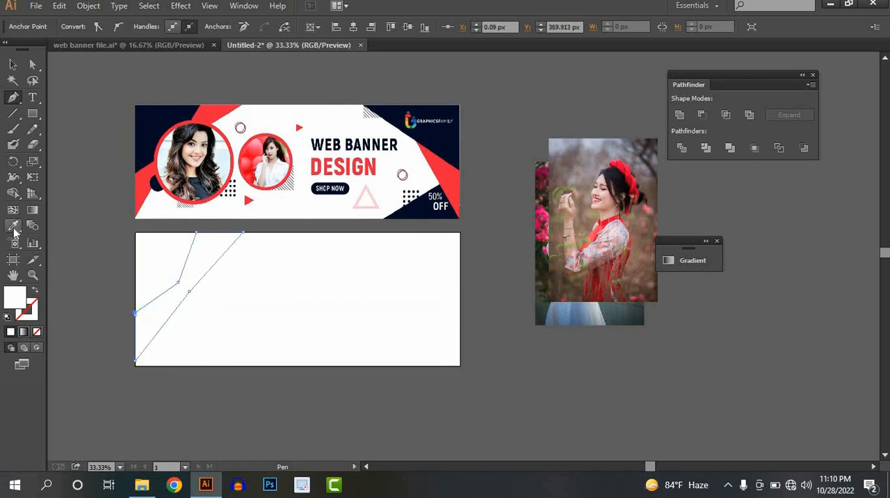
pyautogui.click(147, 181)
pyautogui.press('v')
pyautogui.click(288, 326)
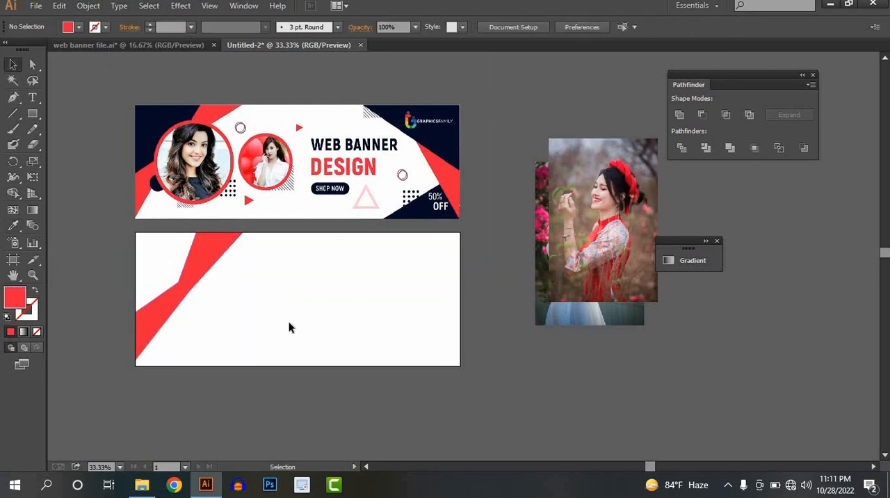
# Delete the bent red shape from the blank artboard.
pyautogui.click(185, 289)
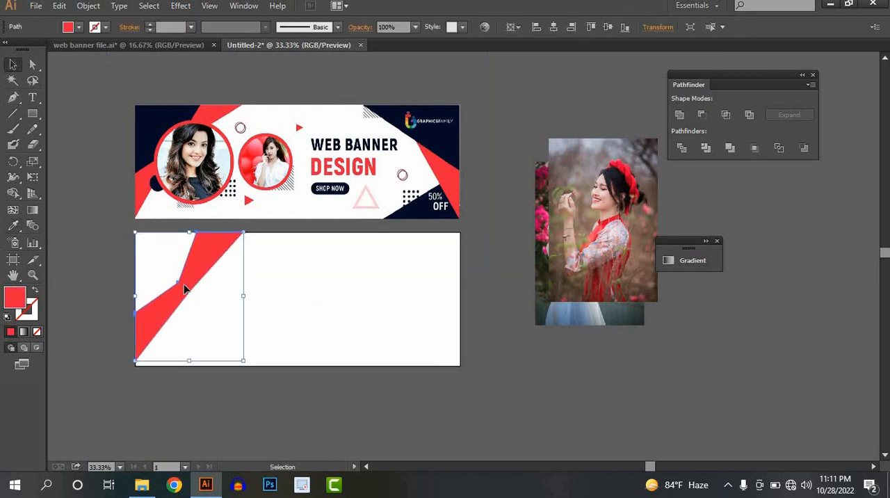
pyautogui.press('Delete')
# Draw a wide red rectangle on the blank artboard and rotate it counter-clockwise to a diagonal of about 45 degrees.
pyautogui.click(33, 114)
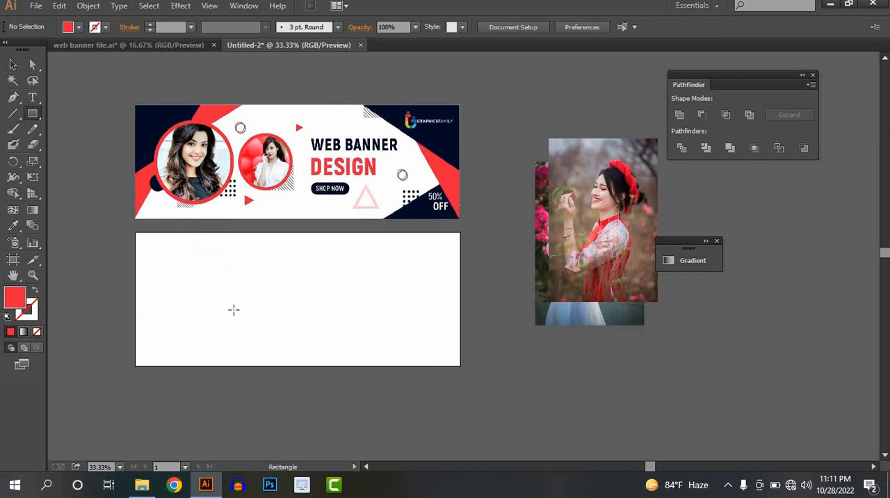
pyautogui.moveTo(163, 283); pyautogui.dragTo(331, 333)
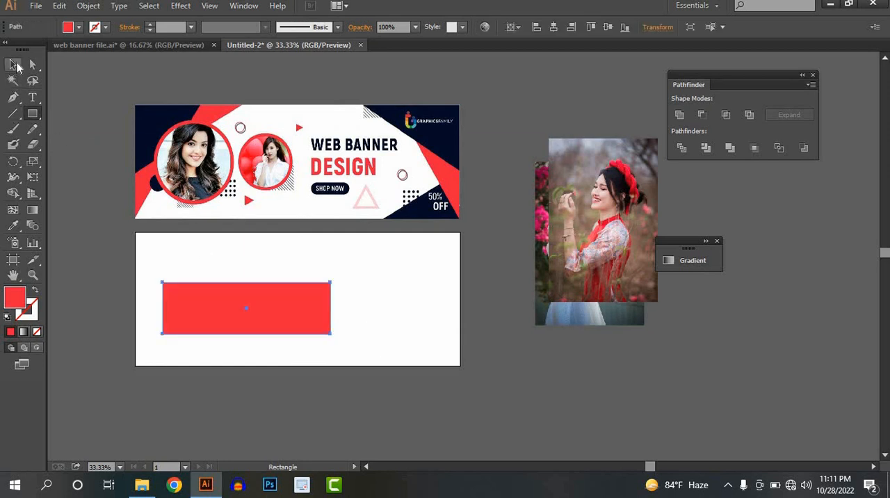
pyautogui.press('v')
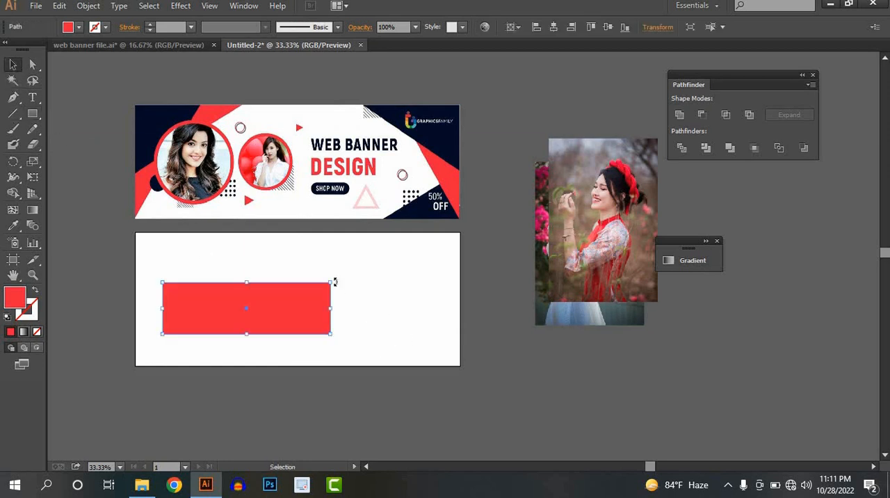
pyautogui.moveTo(324, 258); pyautogui.dragTo(292, 231)
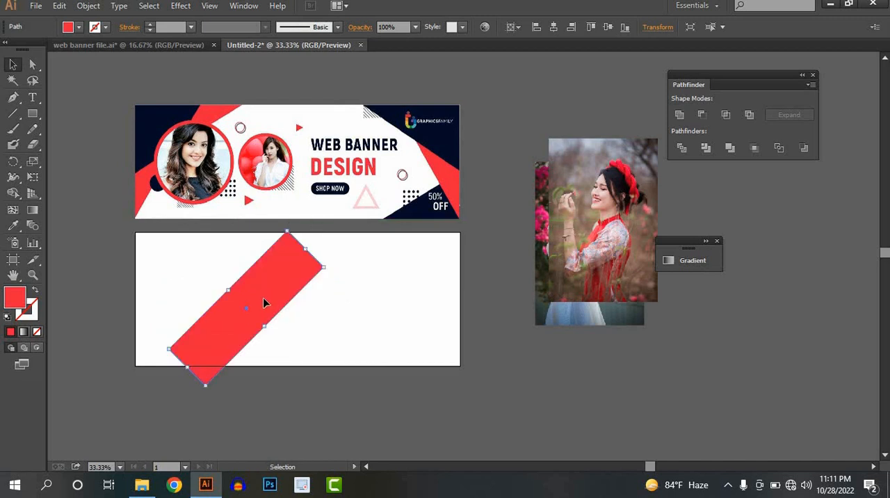
# Move the diagonal rectangle so its lowest corner meets the artboard's bottom-left corner, and lengthen its upper end past the artboard's top edge.
pyautogui.moveTo(262, 298); pyautogui.dragTo(193, 265)
pyautogui.click(306, 295)
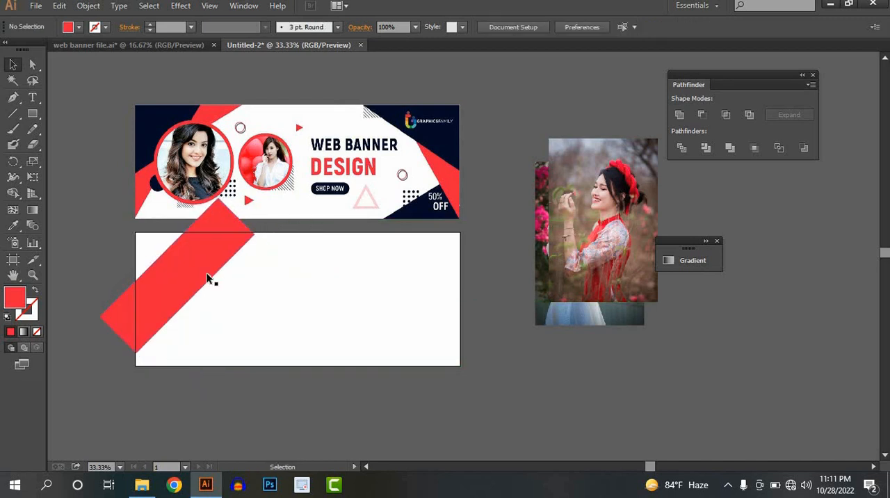
pyautogui.click(193, 268)
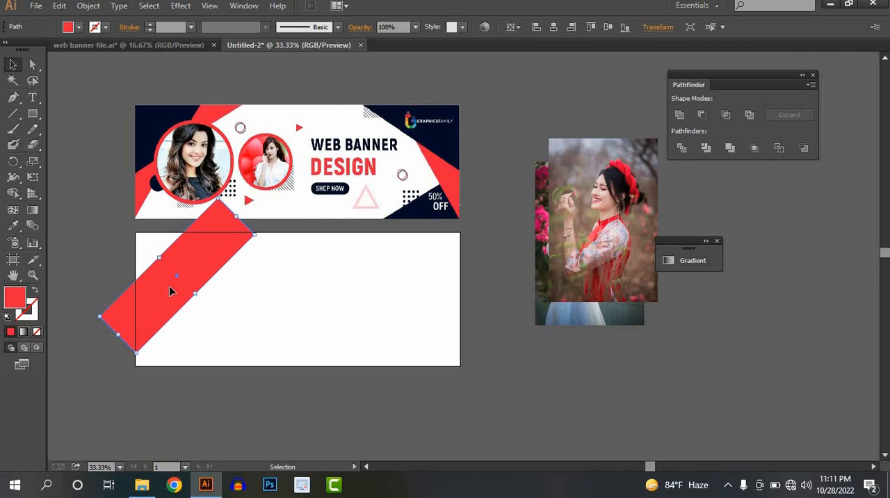
pyautogui.moveTo(169, 287); pyautogui.dragTo(169, 300)
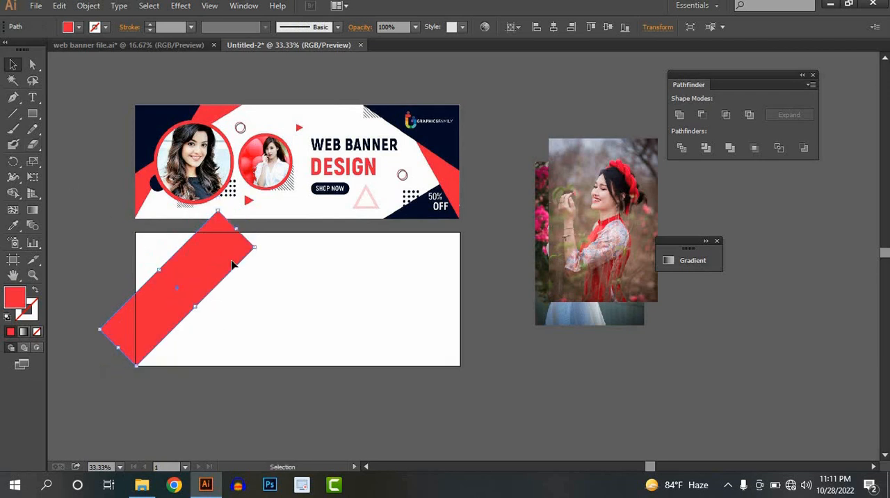
pyautogui.moveTo(237, 229); pyautogui.dragTo(276, 225)
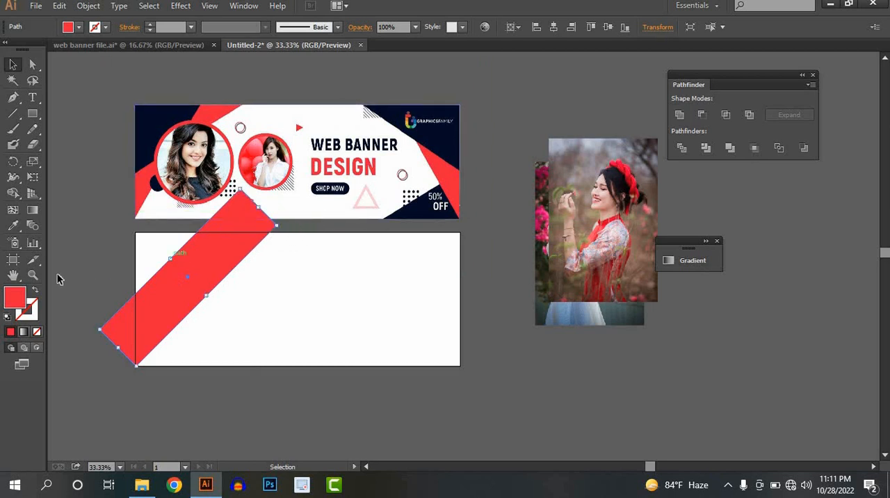
# Move the band's left anchor point to X 0, Y about 285 px, and align its lowest anchor with the artboard's bottom-left corner.
pyautogui.click(32, 65)
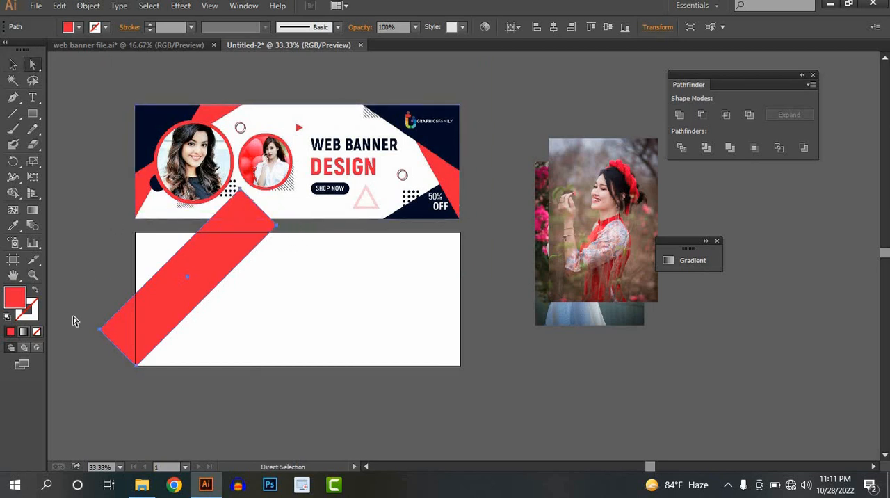
pyautogui.click(100, 332)
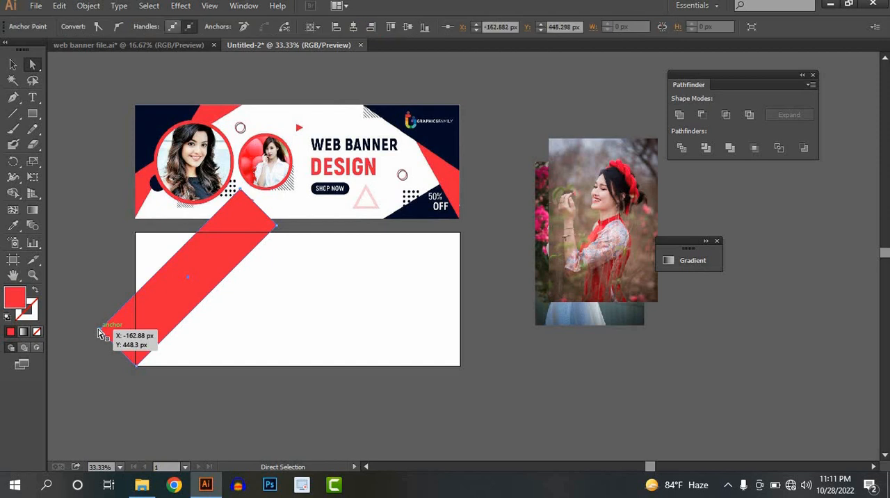
pyautogui.moveTo(126, 315); pyautogui.dragTo(135, 293)
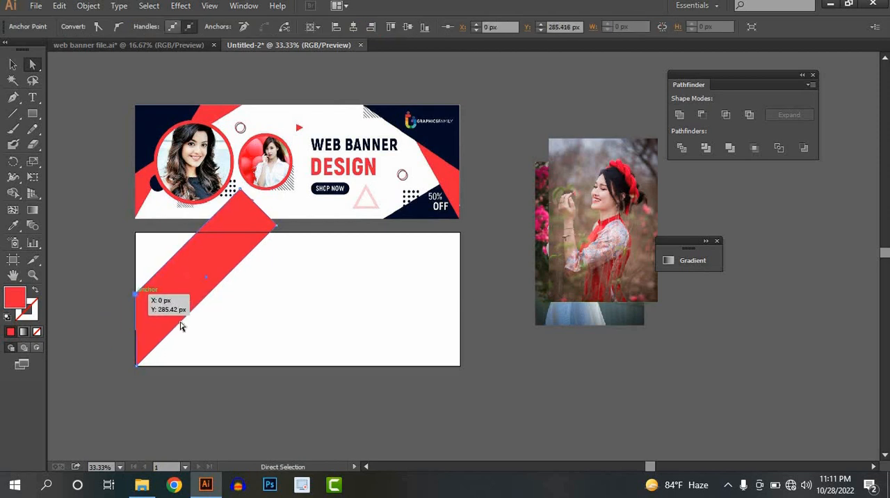
pyautogui.scroll(4, 145, 367)
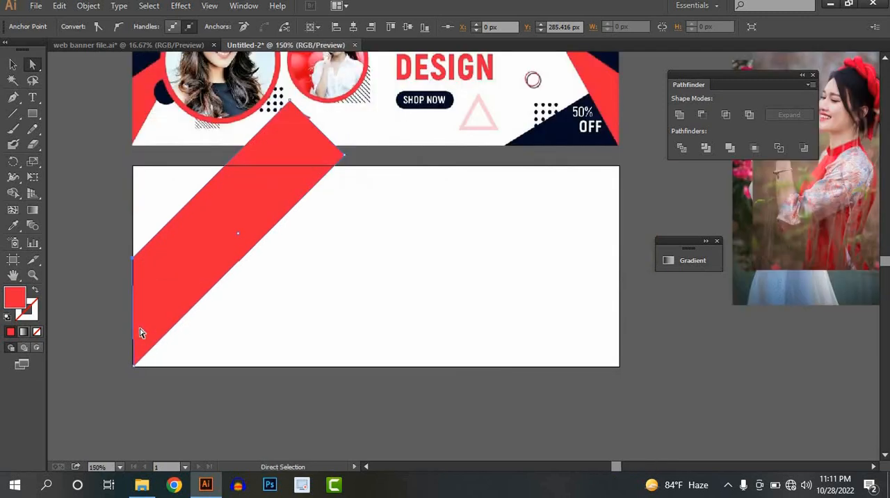
pyautogui.moveTo(119, 370); pyautogui.dragTo(114, 372)
pyautogui.scroll(-3, 327, 224)
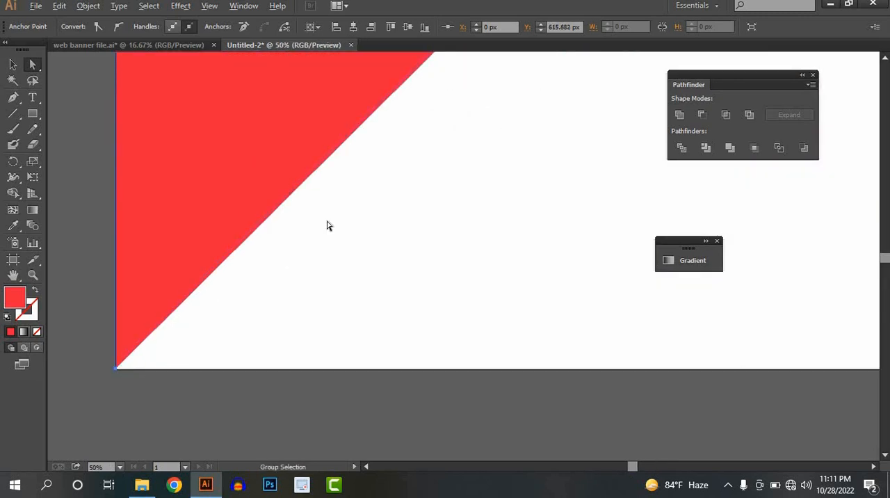
# Move the band's two upper anchor points onto the artboard's top edge, at X about 620 px and X about 285 px.
pyautogui.moveTo(329, 226); pyautogui.dragTo(233, 452)
pyautogui.moveTo(317, 298)
pyautogui.mouseDown()
pyautogui.moveTo(330, 310)
pyautogui.moveTo(308, 307)
pyautogui.mouseUp()
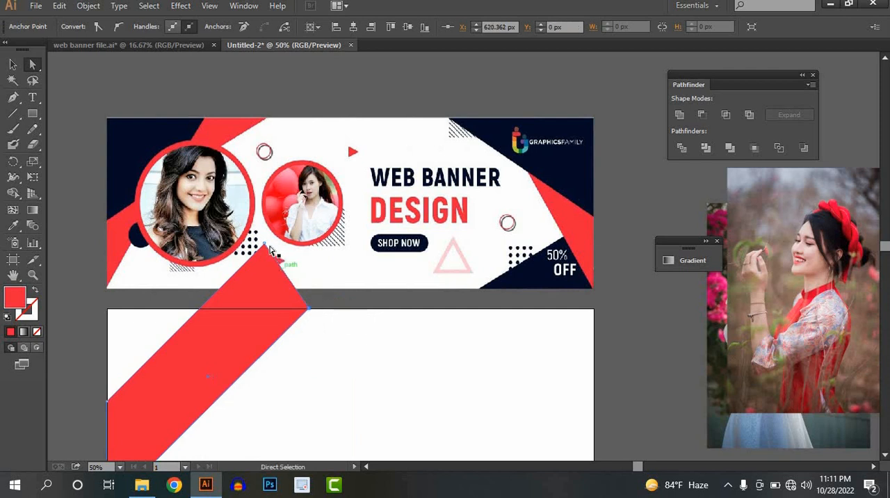
pyautogui.moveTo(264, 243); pyautogui.dragTo(201, 309)
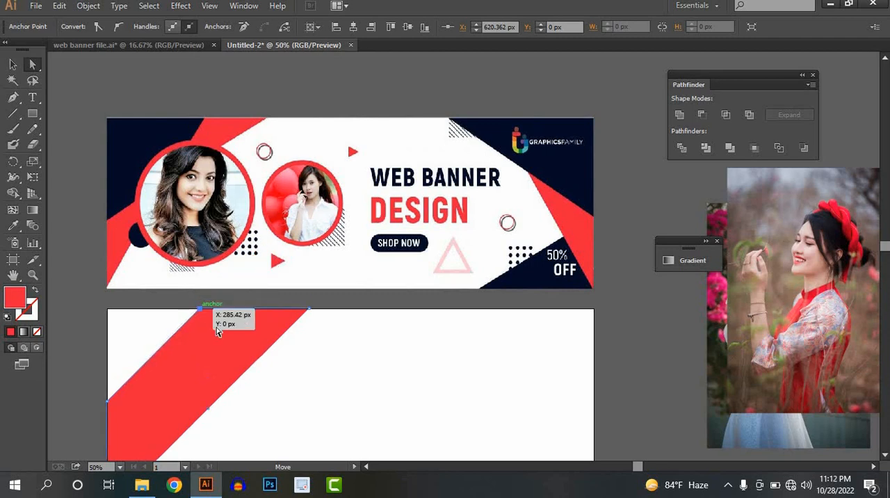
pyautogui.scroll(-1, 212, 333)
pyautogui.moveTo(214, 354); pyautogui.dragTo(219, 288)
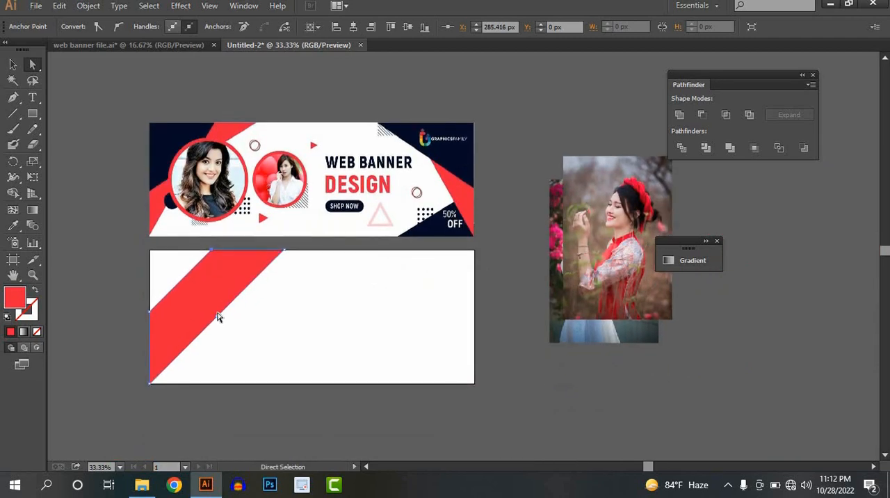
# Add an anchor point at the middle of the red band's upper-left long edge.
pyautogui.click(12, 64)
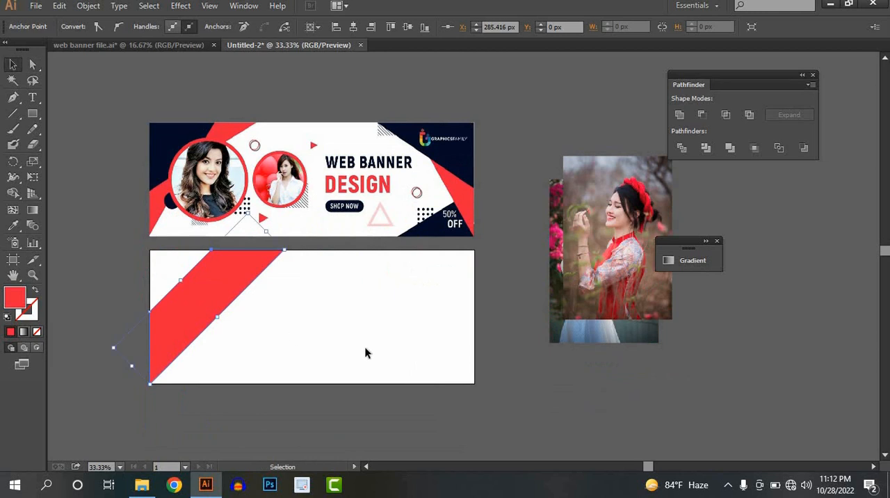
pyautogui.click(218, 313)
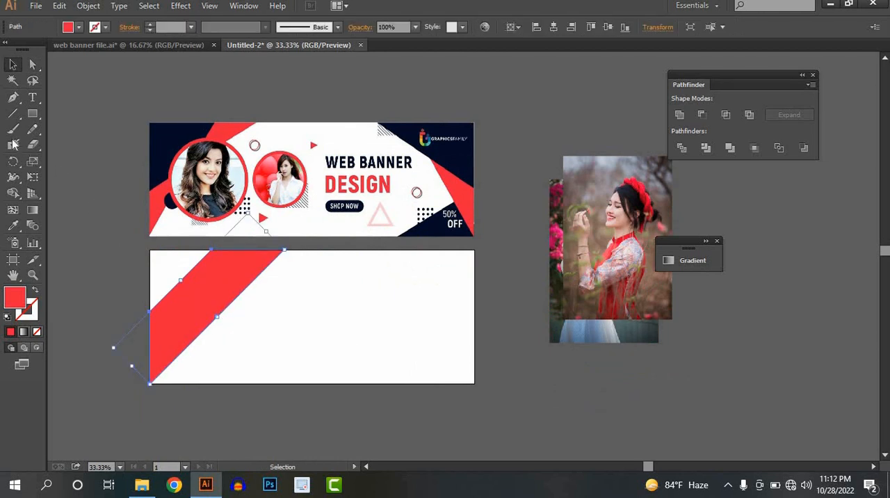
pyautogui.moveTo(12, 97); pyautogui.dragTo(77, 113)
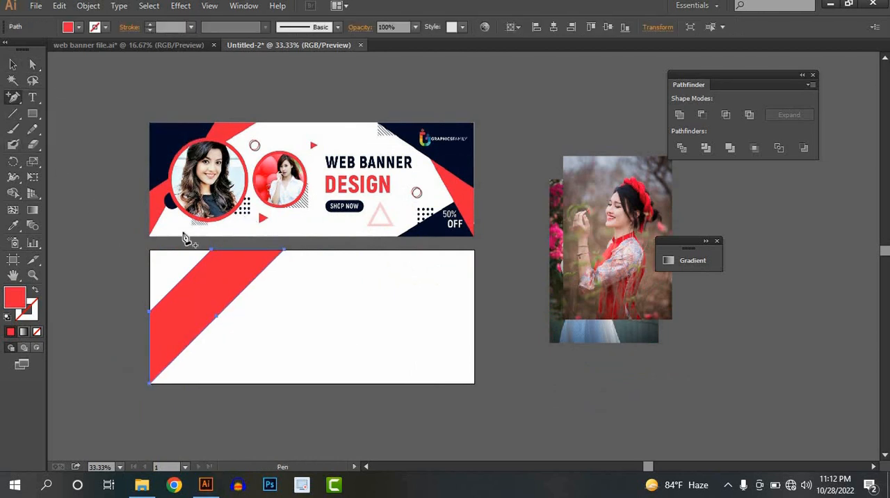
pyautogui.click(219, 317)
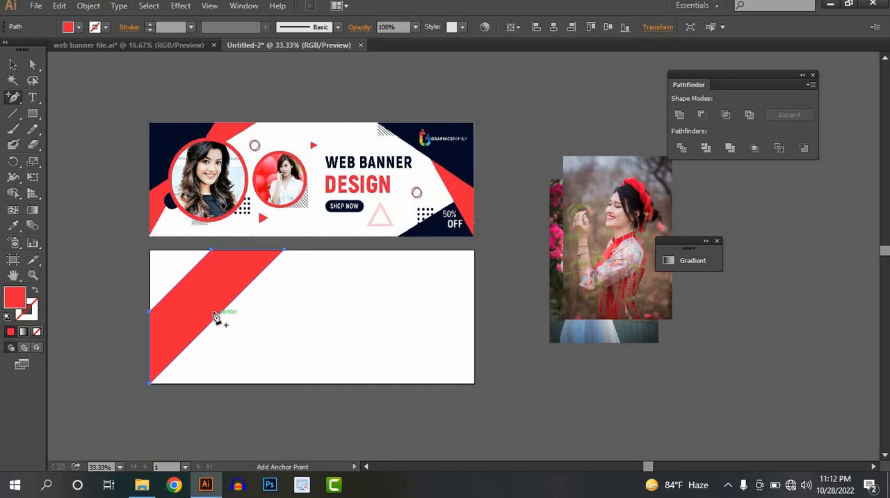
pyautogui.click(182, 280)
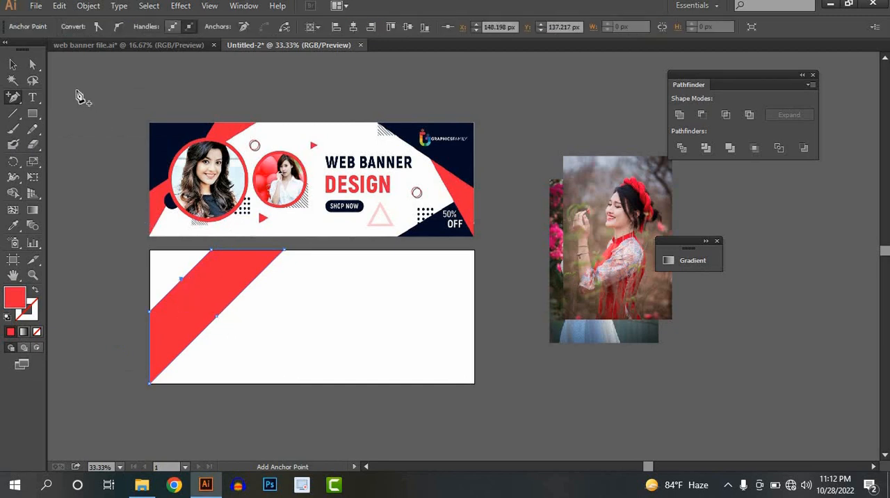
# Try to reshape the red band from the middle of its lower-right long edge, and undo the change.
pyautogui.click(33, 64)
pyautogui.click(217, 319)
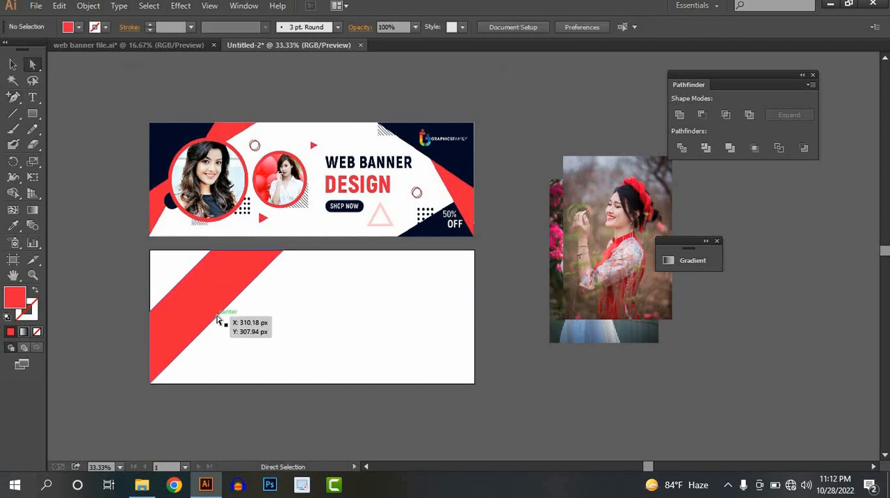
pyautogui.click(217, 319)
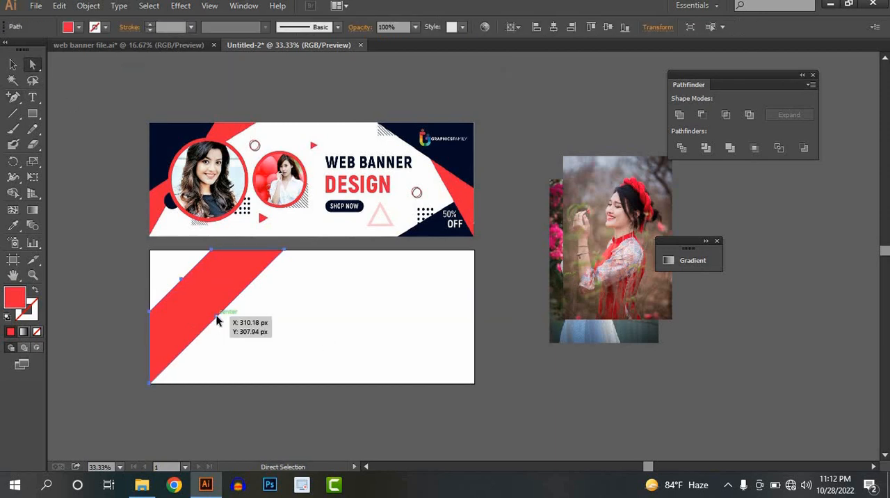
pyautogui.moveTo(218, 319)
pyautogui.mouseDown()
pyautogui.moveTo(208, 306)
pyautogui.moveTo(232, 329)
pyautogui.mouseUp()
pyautogui.hotkey('ctrl', 'z')
pyautogui.click(317, 332)
pyautogui.click(212, 320)
pyautogui.hotkey('ctrl', 'z')
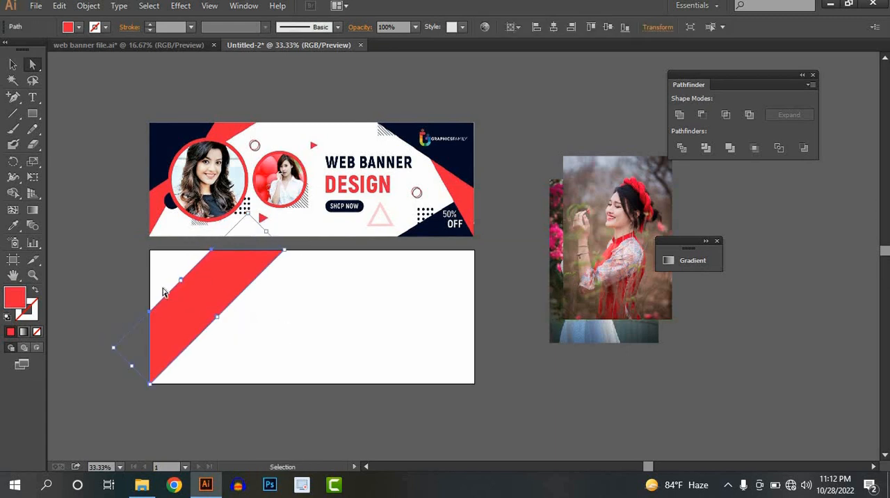
# Move the anchor point at the middle of the red band's upper-left long edge inward to X about 192 px, Y about 199 px.
pyautogui.press('a')
pyautogui.click(181, 279)
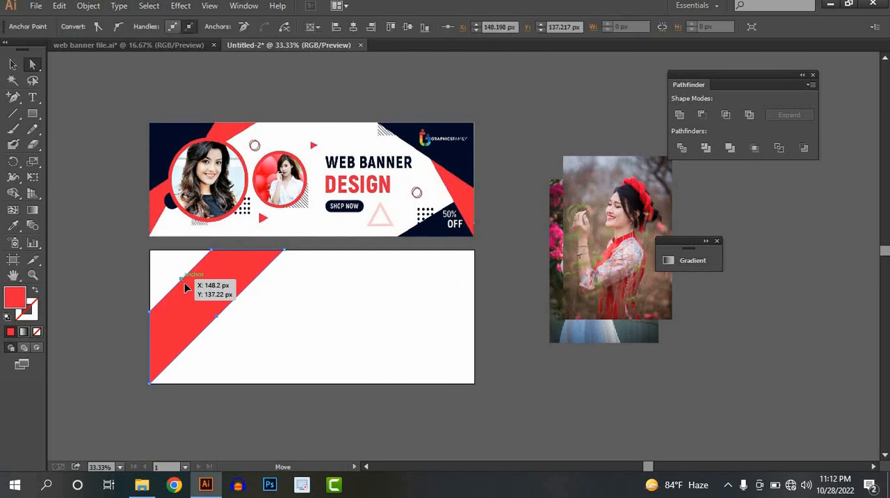
pyautogui.moveTo(184, 283); pyautogui.dragTo(190, 293)
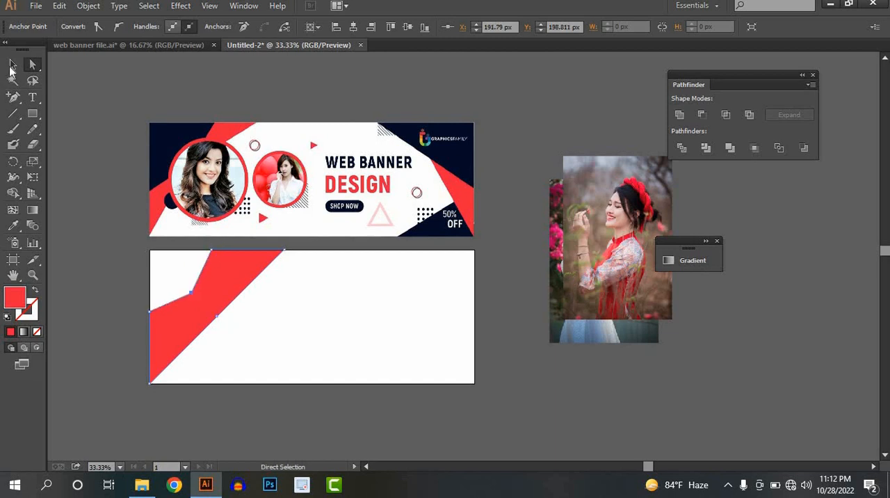
# Pull the middle anchor point of the band's lower-right long edge inward to X about 240 px, Y about 253 px.
pyautogui.click(13, 97)
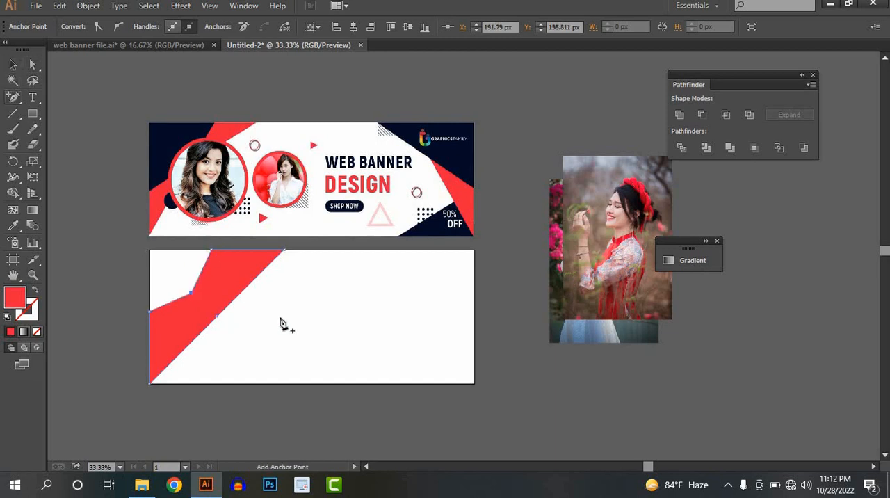
pyautogui.click(217, 320)
pyautogui.click(537, 258)
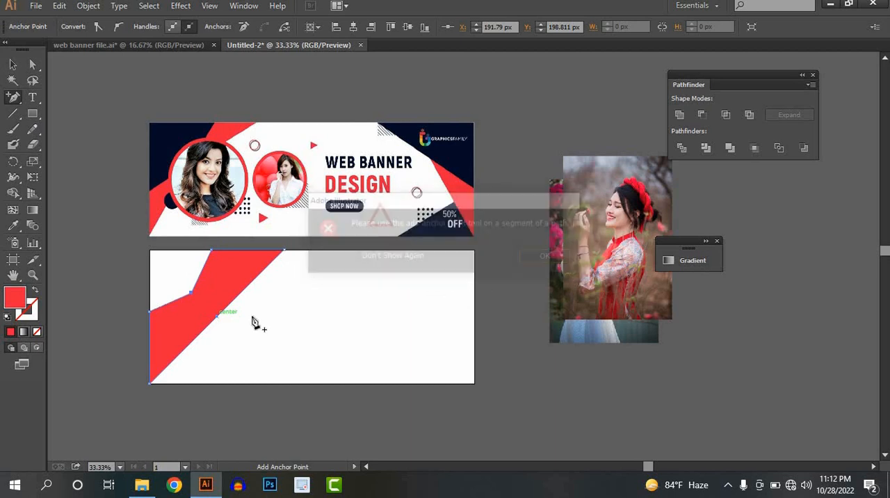
pyautogui.click(33, 64)
pyautogui.click(221, 315)
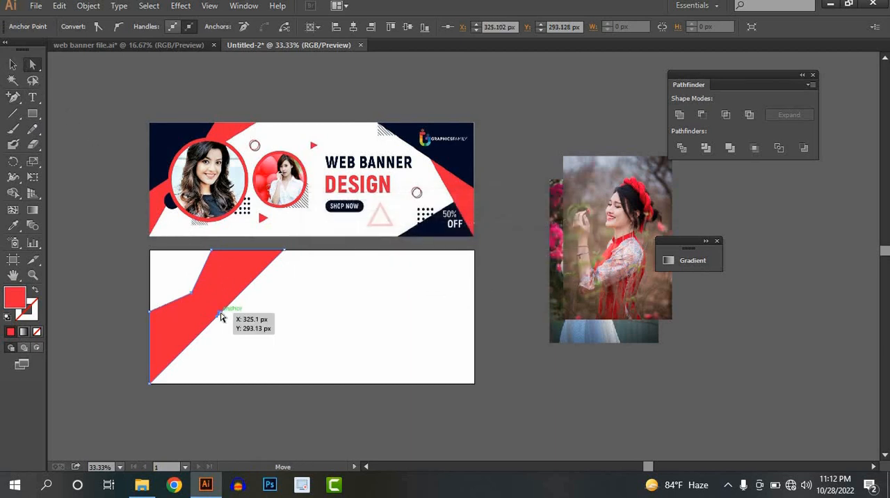
pyautogui.moveTo(212, 309); pyautogui.dragTo(200, 307)
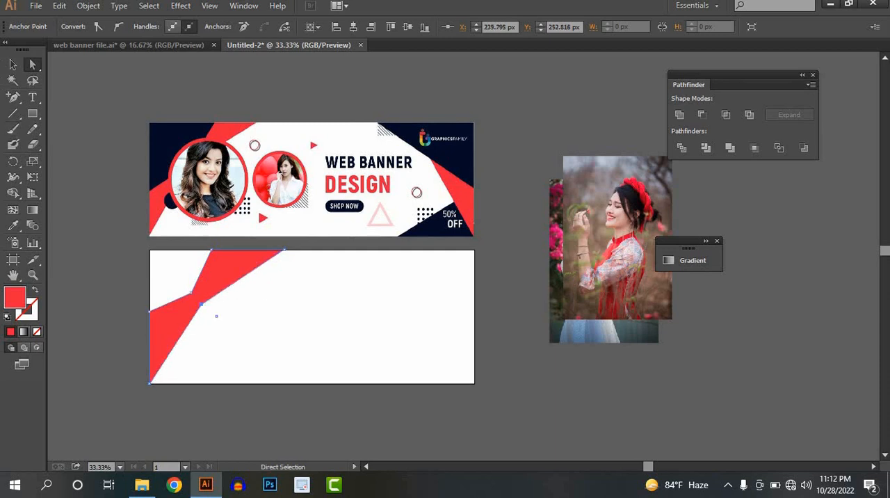
pyautogui.click(13, 65)
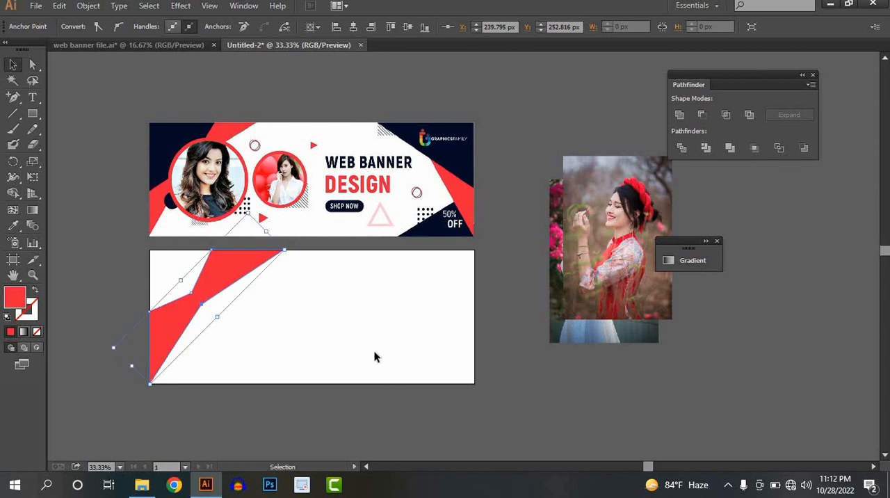
pyautogui.click(289, 367)
# Draw a large red circle over the narrow middle of the red band.
pyautogui.moveTo(32, 114); pyautogui.dragTo(94, 148)
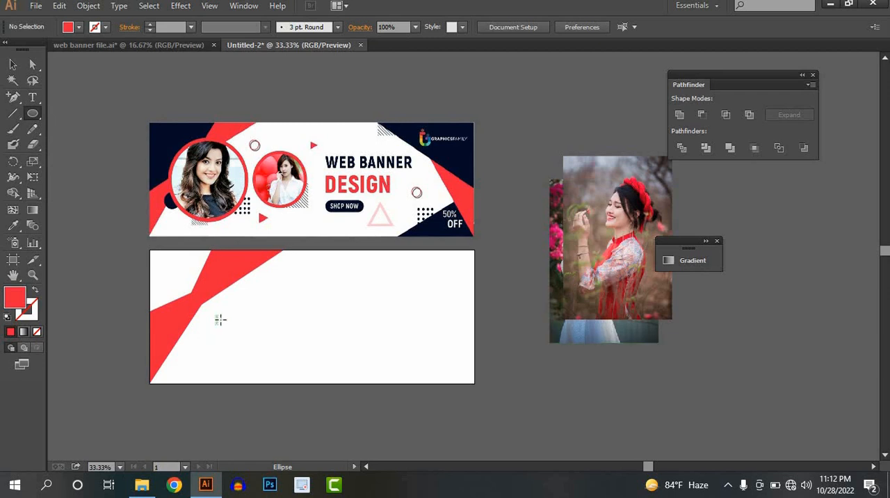
pyautogui.moveTo(223, 319); pyautogui.dragTo(276, 372)
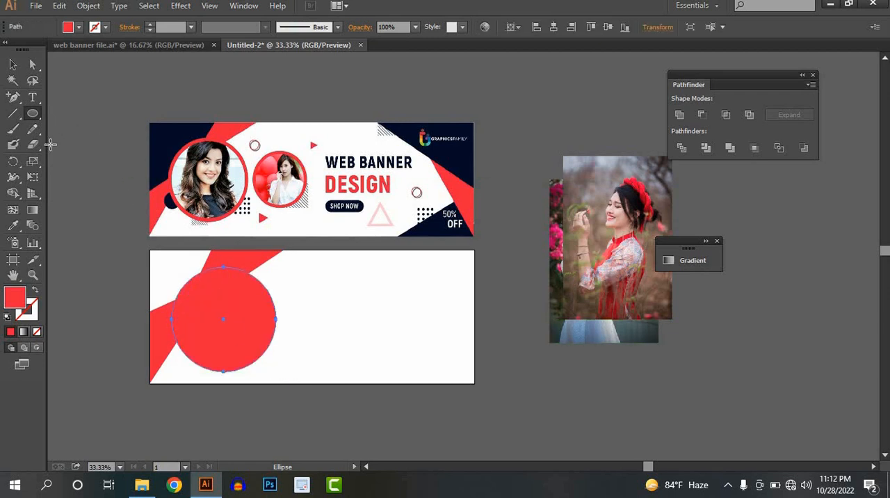
pyautogui.click(13, 227)
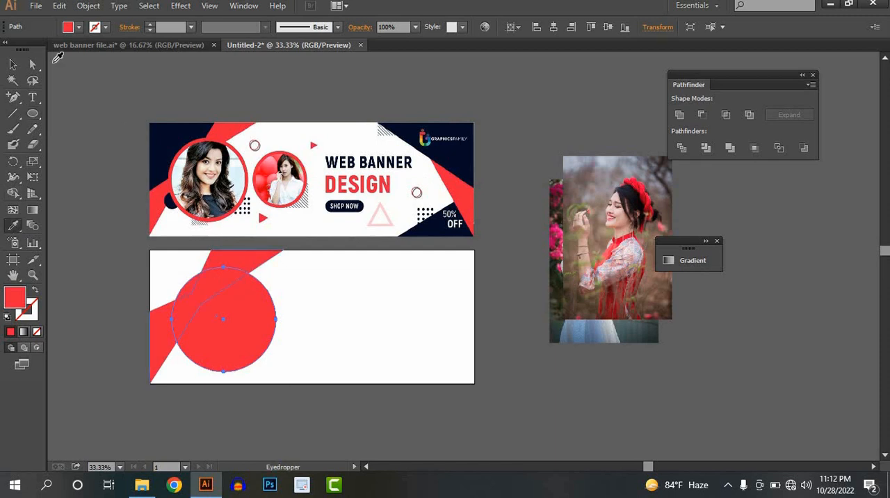
pyautogui.click(12, 66)
pyautogui.click(334, 328)
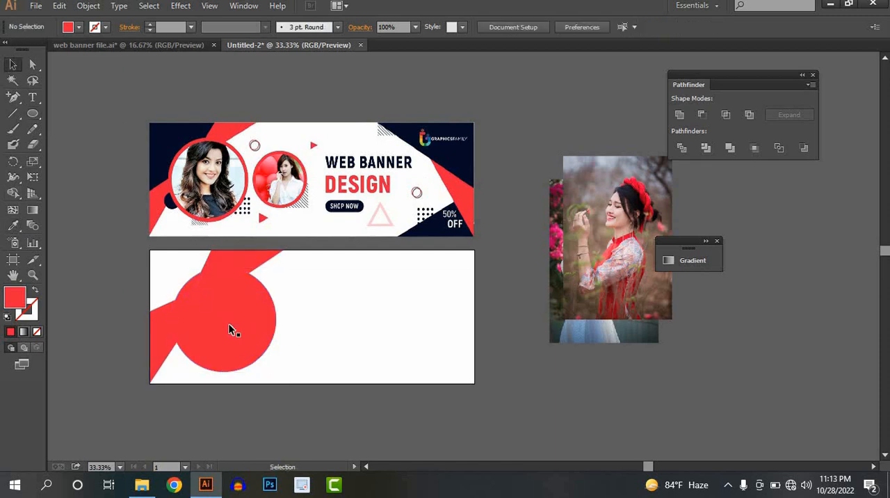
# Scale the red circle down and position it over the band's narrow middle, matching the large portrait frame in the reference.
pyautogui.click(257, 348)
pyautogui.moveTo(277, 372); pyautogui.dragTo(259, 354)
pyautogui.moveTo(227, 316); pyautogui.dragTo(221, 314)
pyautogui.click(297, 326)
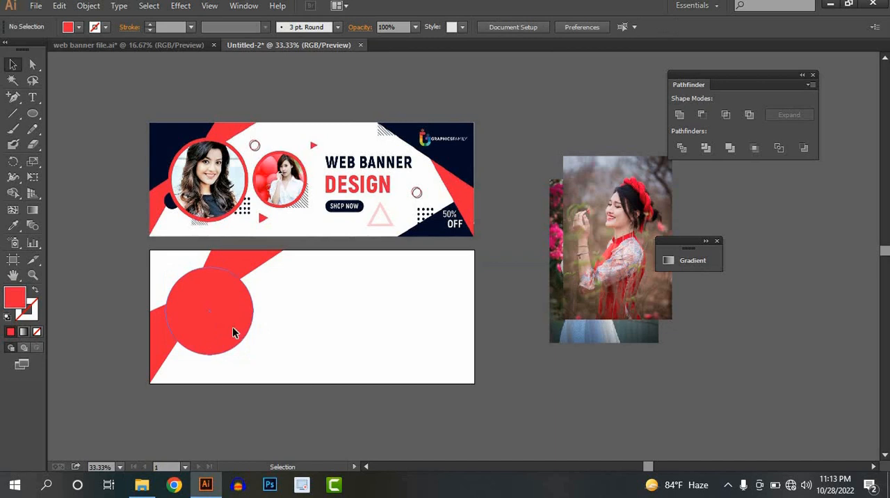
pyautogui.click(233, 327)
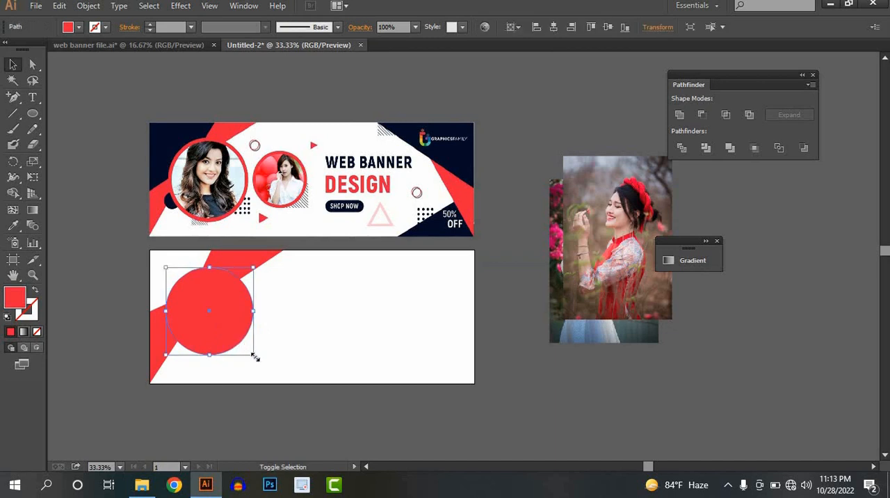
pyautogui.moveTo(255, 357); pyautogui.dragTo(258, 360)
pyautogui.click(272, 328)
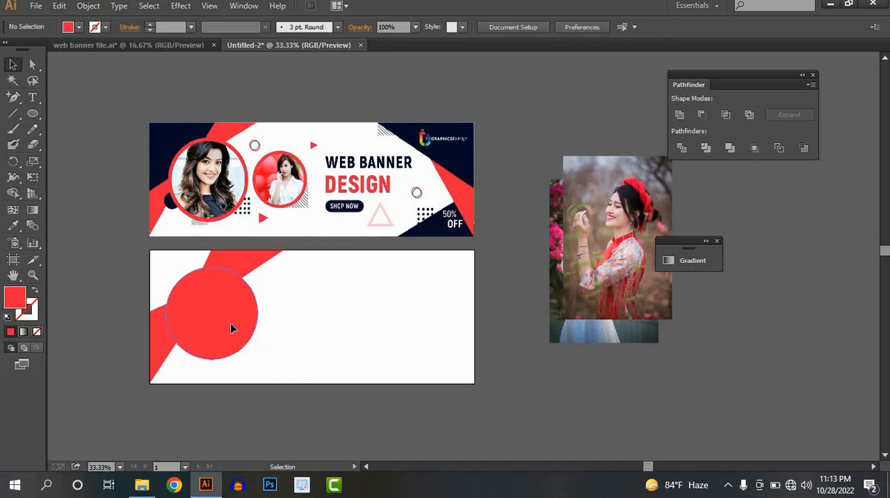
# Duplicate the red circle in place and shrink the copy slightly about its center, leaving a thin ring around it.
pyautogui.press('a')
pyautogui.click(231, 324)
pyautogui.press('v')
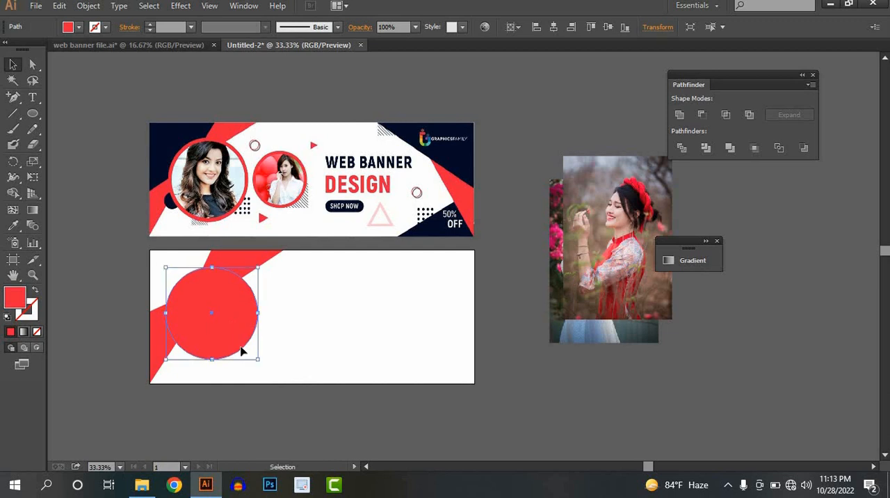
pyautogui.moveTo(257, 360); pyautogui.dragTo(255, 360)
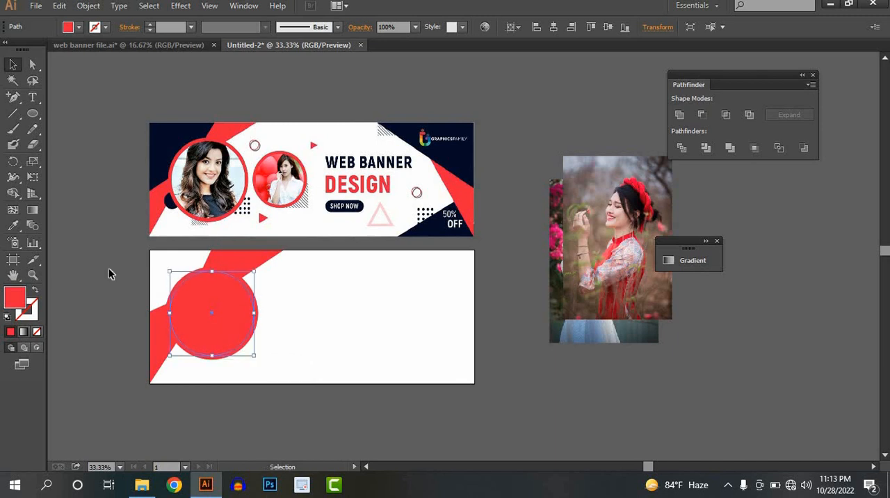
# Fill the inner circle with a dark slate blue sampled from the woman's portrait in the reference banner.
pyautogui.click(12, 226)
pyautogui.click(210, 198)
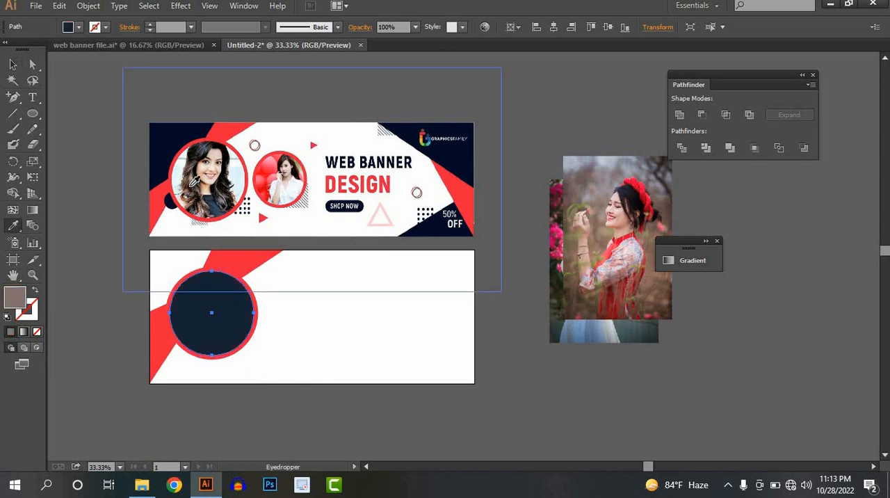
pyautogui.click(207, 196)
pyautogui.click(210, 204)
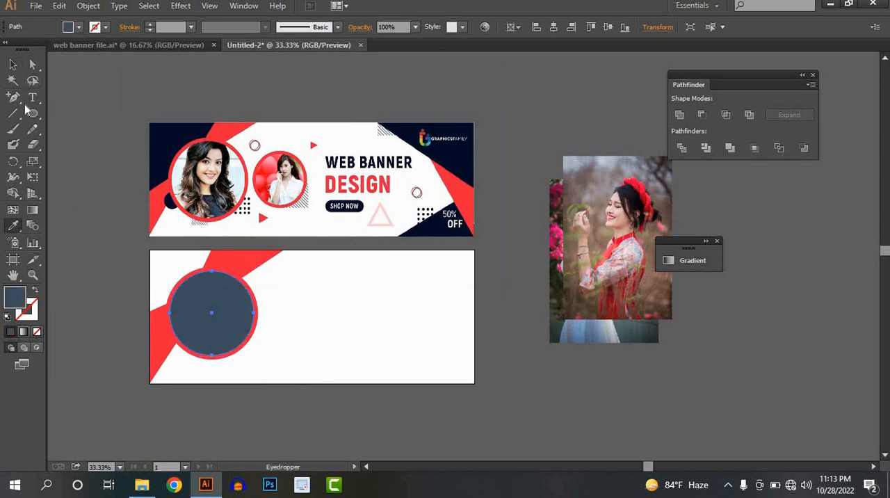
pyautogui.click(13, 64)
pyautogui.click(299, 314)
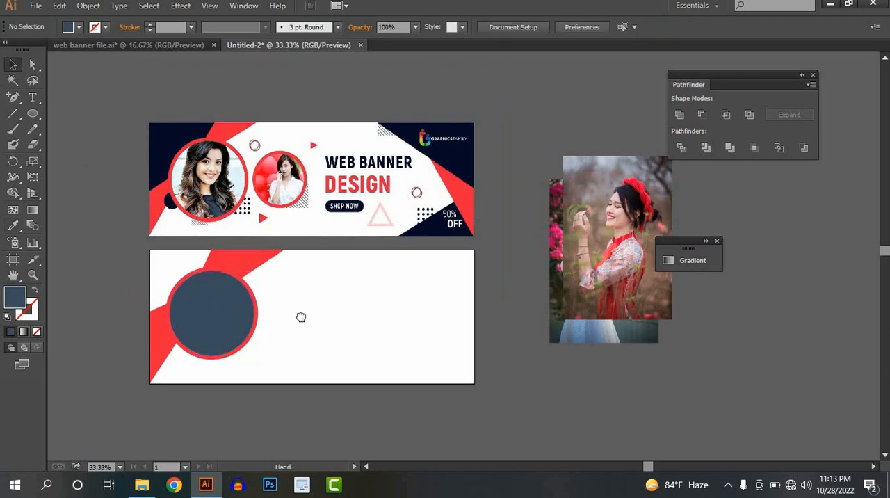
# Draw a near-square rectangle from the artboard's upper-left corner and fill it with the navy sampled from the reference banner's corner.
pyautogui.moveTo(301, 317); pyautogui.dragTo(362, 350)
pyautogui.scroll(1, 260, 313)
pyautogui.moveTo(239, 301); pyautogui.dragTo(221, 305)
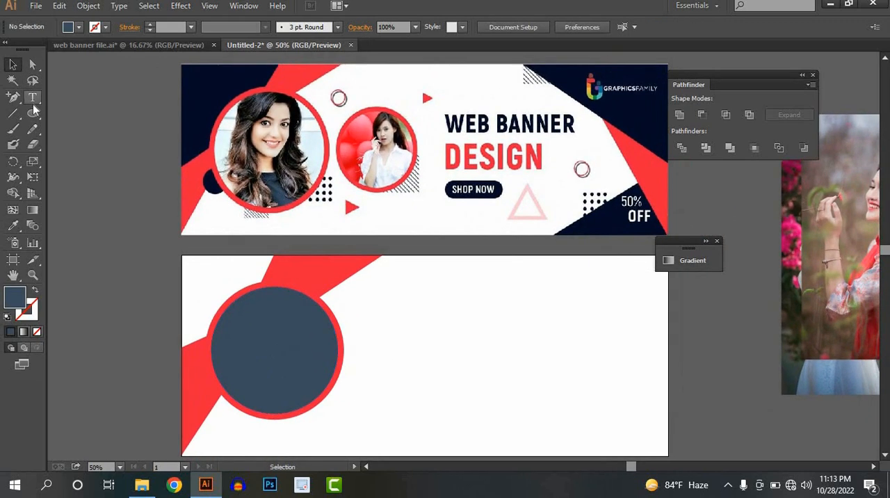
pyautogui.moveTo(32, 113); pyautogui.dragTo(70, 114)
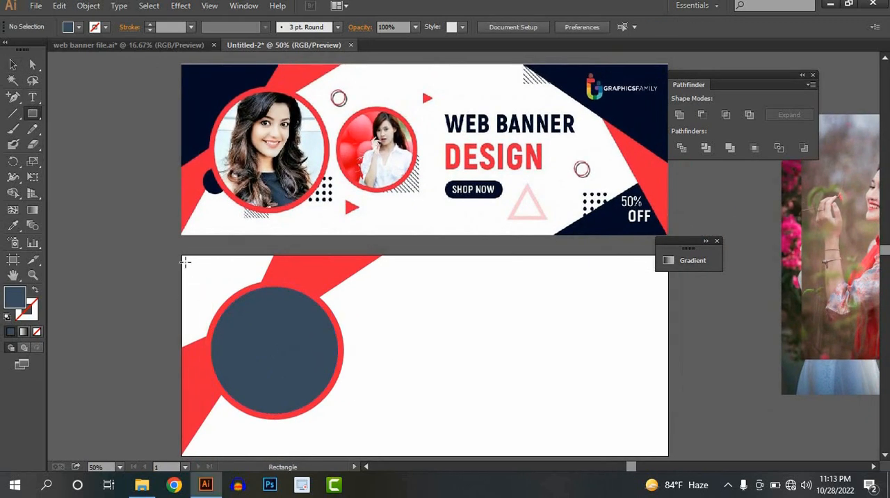
pyautogui.moveTo(183, 256); pyautogui.dragTo(285, 362)
pyautogui.click(13, 225)
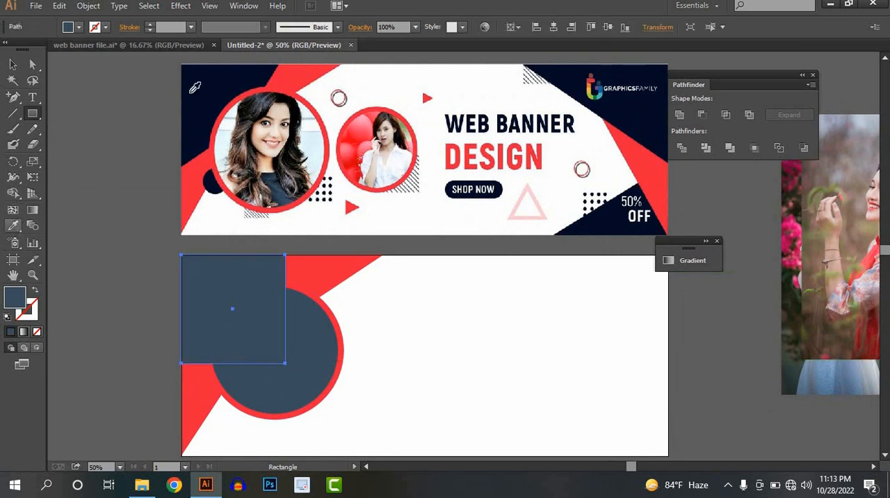
pyautogui.click(202, 69)
pyautogui.click(13, 64)
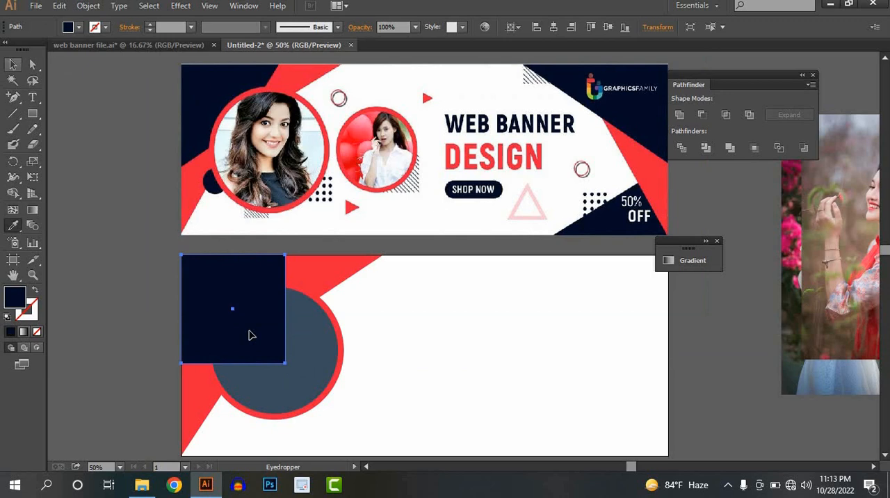
# Send the navy rectangle to the back, behind the red band and circles.
pyautogui.rightClick(232, 266)
pyautogui.moveTo(281, 251)
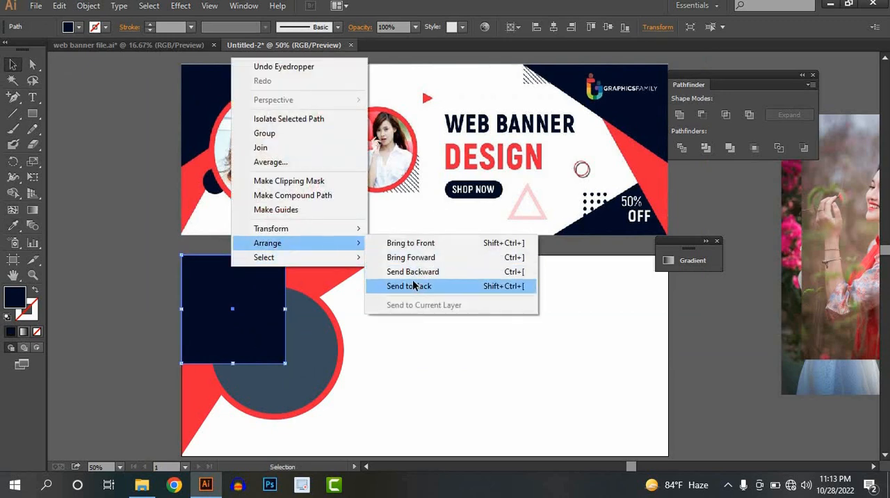
pyautogui.click(390, 286)
pyautogui.click(433, 344)
# Draw a small navy circle over the lower-left edge of the large red ring.
pyautogui.scroll(-1, 433, 344)
pyautogui.moveTo(397, 326); pyautogui.dragTo(334, 292)
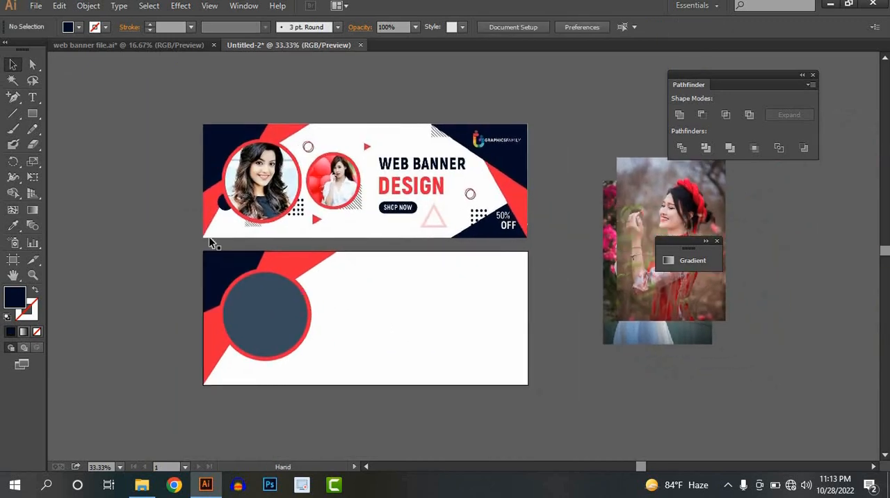
pyautogui.scroll(2, 217, 216)
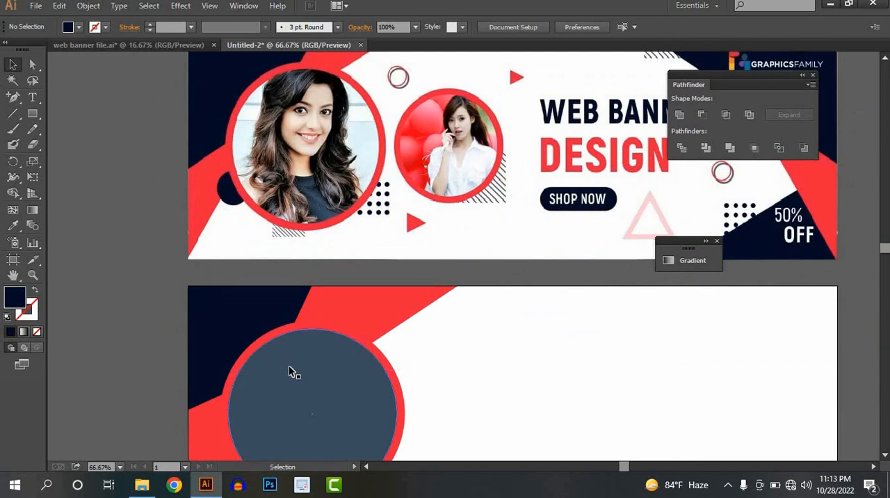
pyautogui.scroll(-1, 288, 365)
pyautogui.moveTo(294, 316); pyautogui.dragTo(283, 189)
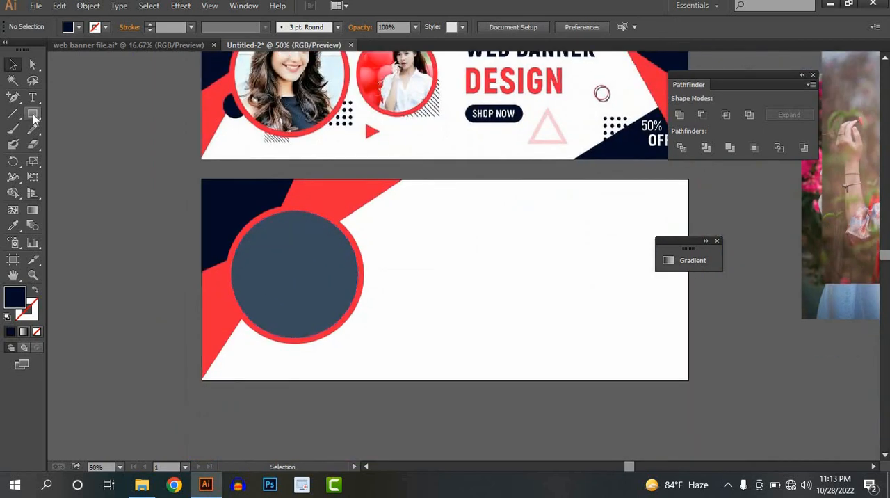
pyautogui.click(33, 113)
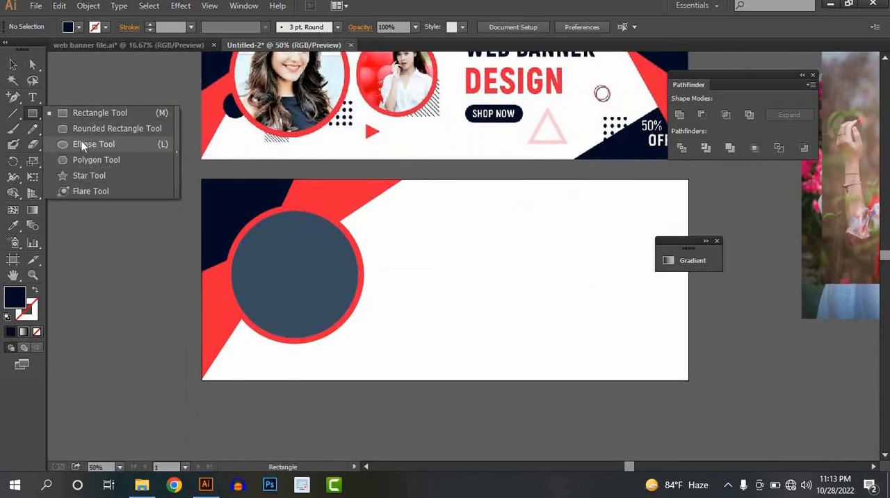
pyautogui.click(93, 144)
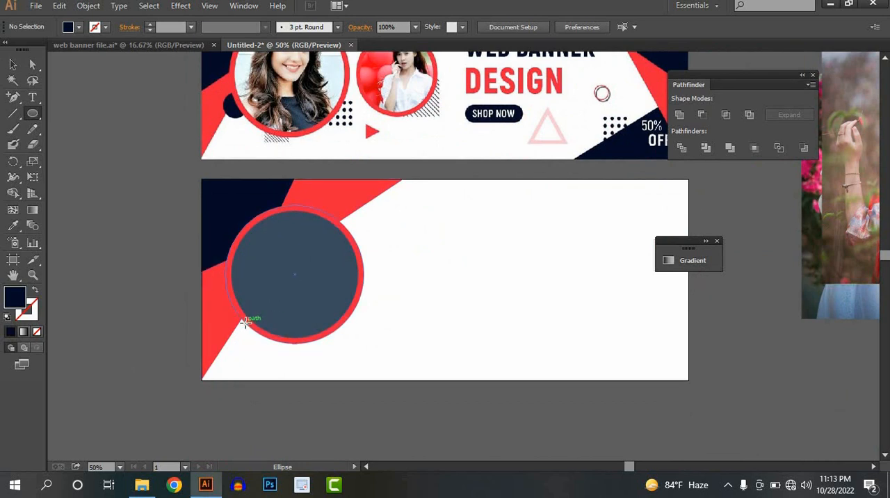
pyautogui.moveTo(245, 322); pyautogui.dragTo(262, 336)
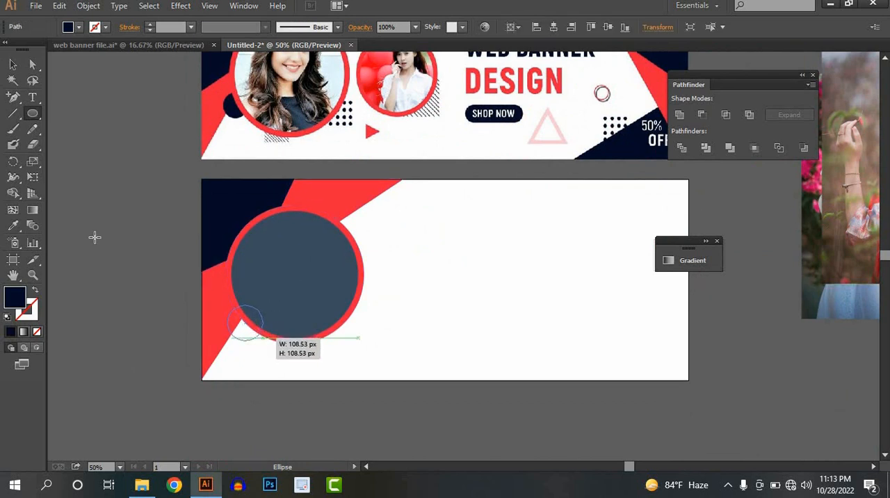
pyautogui.click(12, 226)
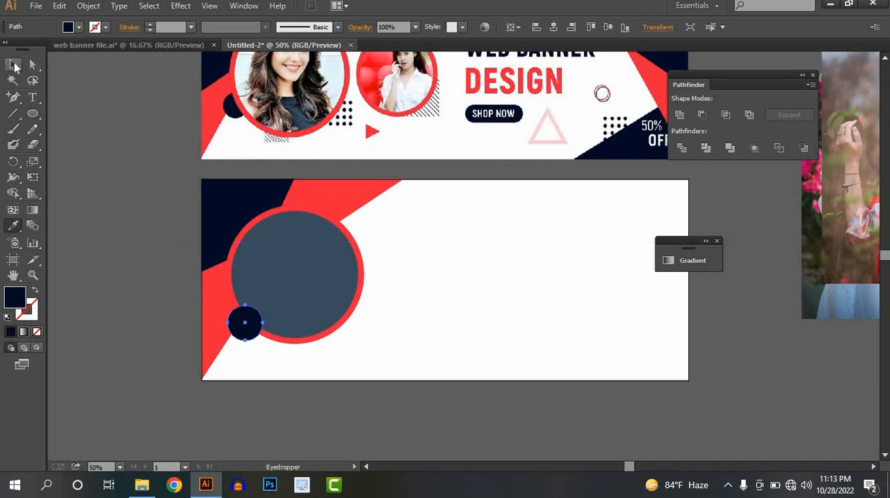
# Bring the two large concentric circles to the front so they overlap the small navy circle.
pyautogui.click(14, 66)
pyautogui.moveTo(392, 317); pyautogui.dragTo(327, 270)
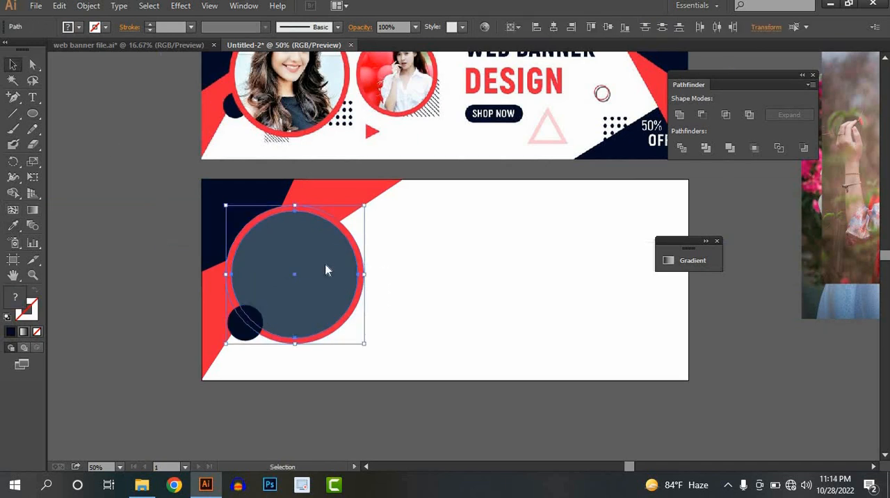
pyautogui.rightClick(326, 270)
pyautogui.moveTo(373, 435)
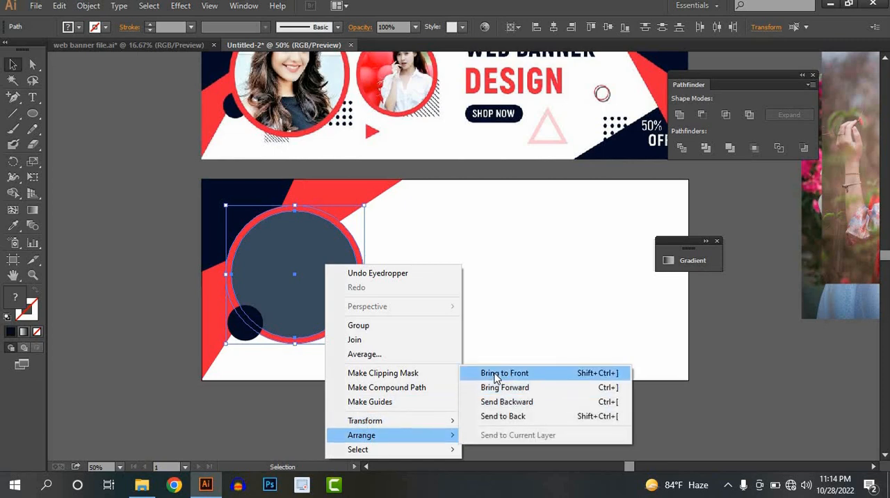
pyautogui.click(495, 376)
pyautogui.click(454, 306)
# Duplicate the large red-ringed circle to the right of the original and scale the copy down into a smaller portrait frame.
pyautogui.keyDown('ctrl'); pyautogui.keyDown('alt'); pyautogui.click(451, 308); pyautogui.keyUp('alt'); pyautogui.keyUp('ctrl')
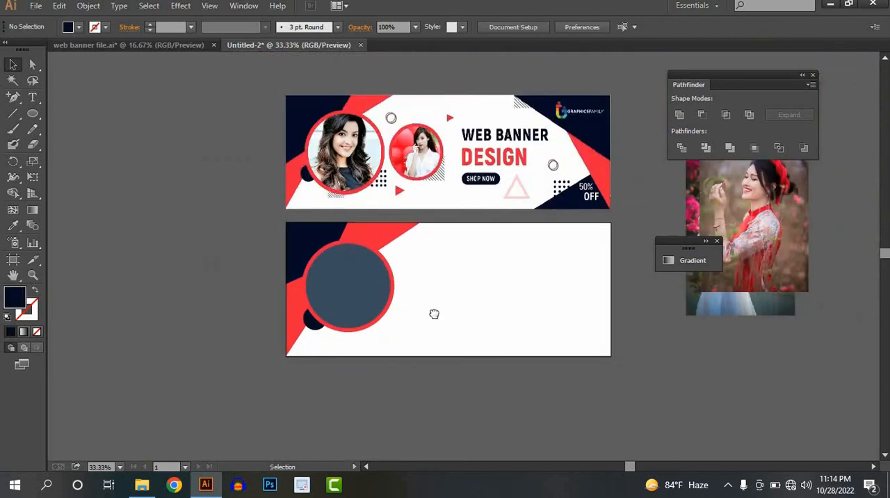
pyautogui.moveTo(433, 311); pyautogui.dragTo(362, 310)
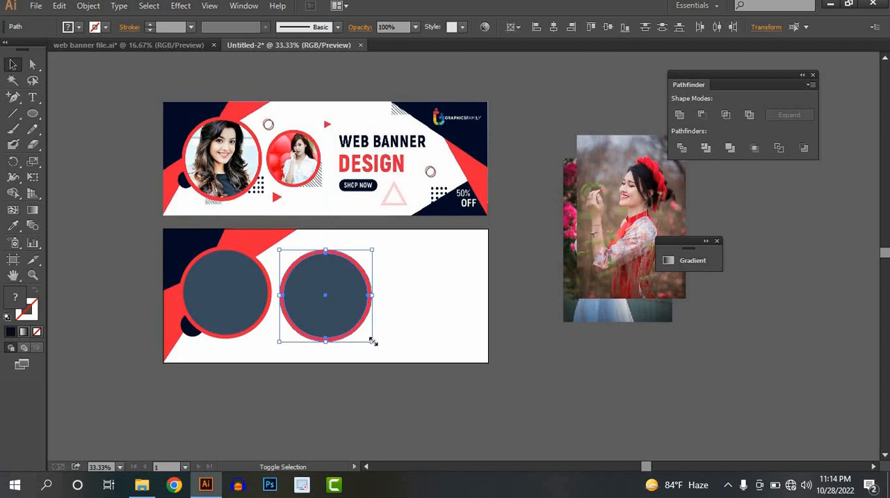
pyautogui.moveTo(372, 341); pyautogui.dragTo(333, 332)
pyautogui.click(355, 332)
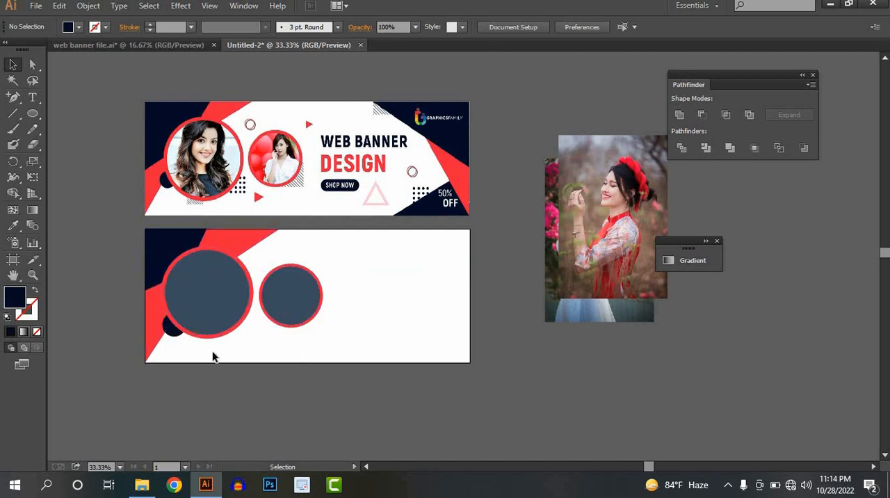
# Scale the large ringed circle down slightly, then bring the second one closer to it and shrink that to about 280 px wide.
pyautogui.moveTo(253, 341)
pyautogui.mouseDown()
pyautogui.moveTo(230, 313)
pyautogui.moveTo(252, 336)
pyautogui.moveTo(243, 327)
pyautogui.mouseUp()
pyautogui.click(268, 346)
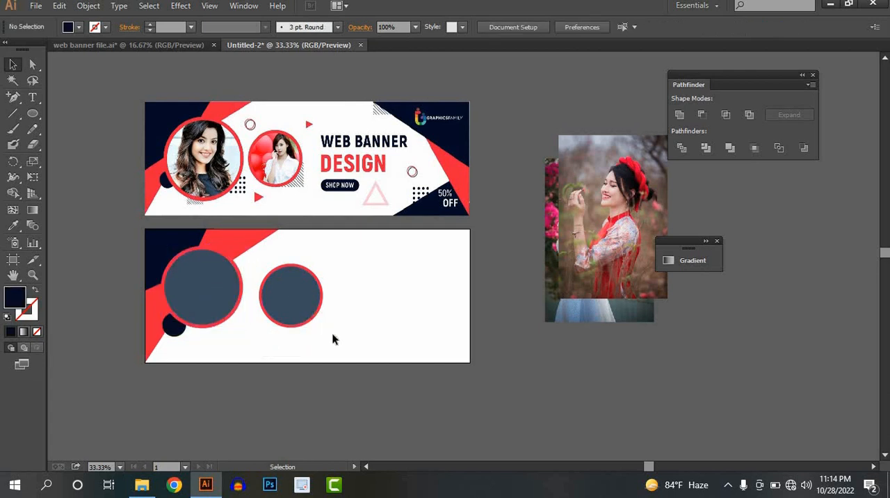
pyautogui.moveTo(332, 339); pyautogui.dragTo(303, 309)
pyautogui.moveTo(303, 310)
pyautogui.mouseDown()
pyautogui.moveTo(287, 304)
pyautogui.moveTo(308, 324)
pyautogui.mouseUp()
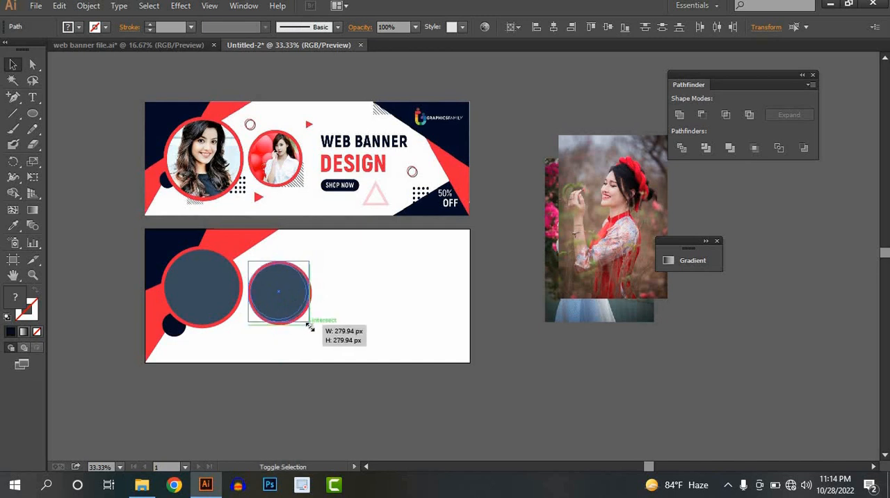
pyautogui.click(175, 353)
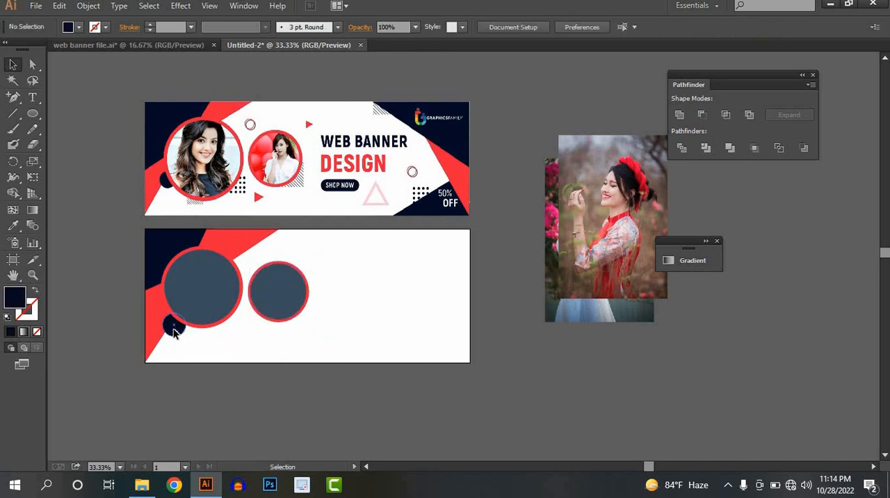
# Nudge the small navy circle up so it tucks under the large ring's lower-left edge.
pyautogui.moveTo(174, 333); pyautogui.dragTo(174, 328)
pyautogui.click(350, 339)
pyautogui.moveTo(353, 339); pyautogui.dragTo(354, 347)
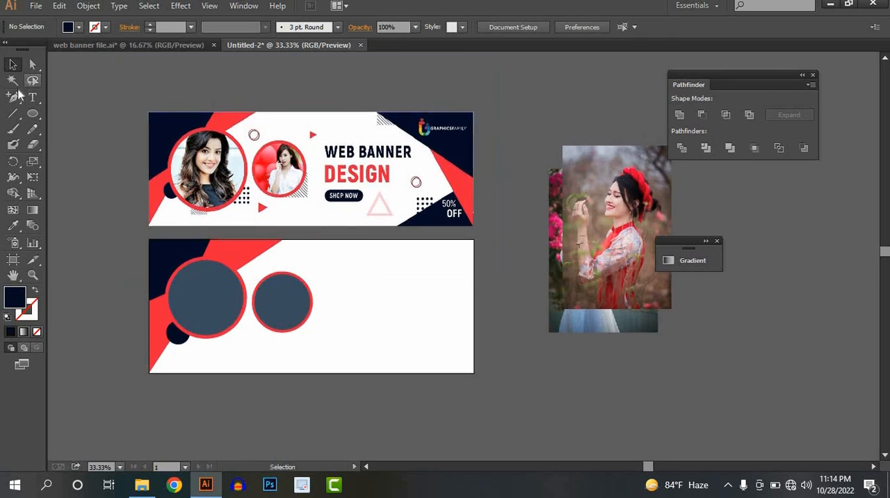
# Draw a navy rectangle in the artboard's upper-right corner and collapse its lower-left anchor onto the upper-left one to form a triangle.
pyautogui.click(32, 113)
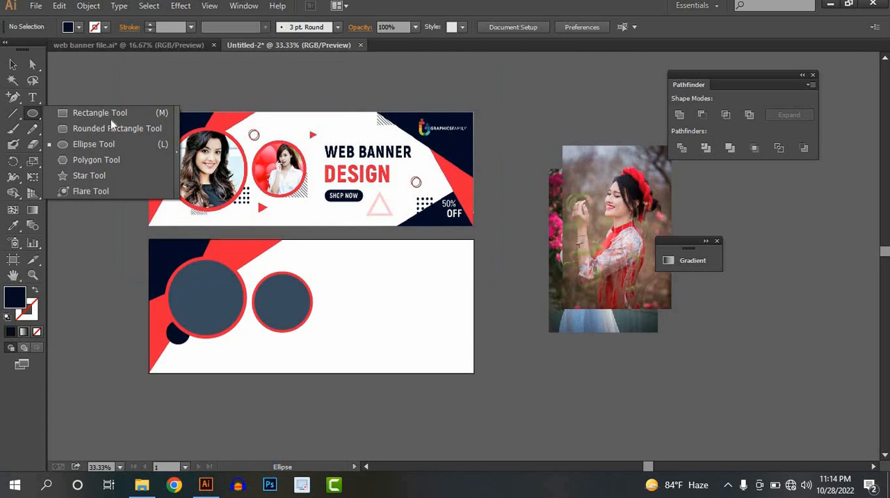
pyautogui.click(79, 112)
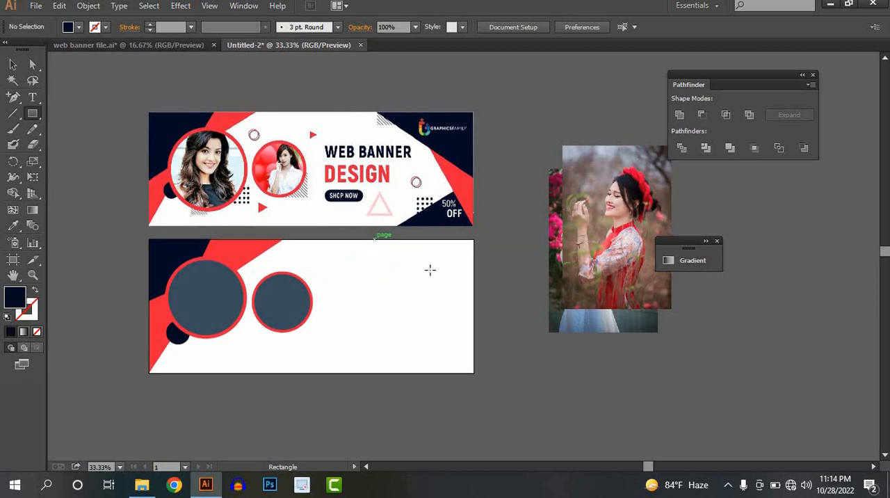
pyautogui.moveTo(375, 239); pyautogui.dragTo(472, 291)
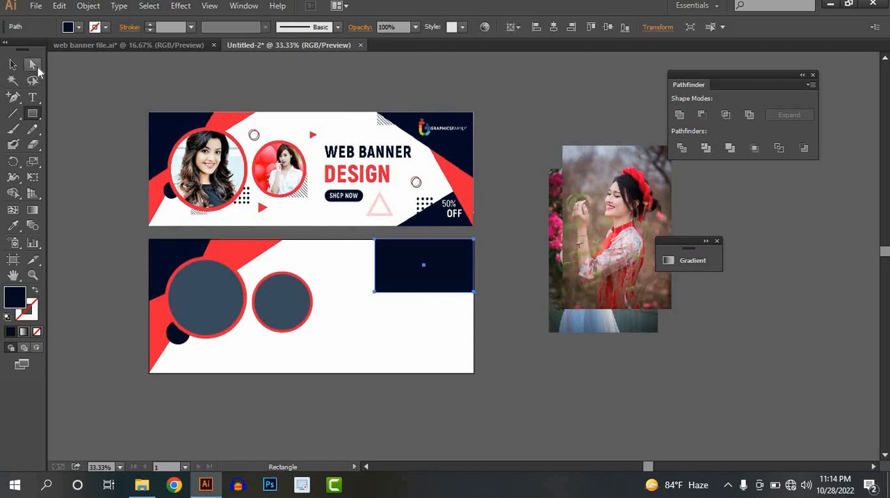
pyautogui.click(32, 63)
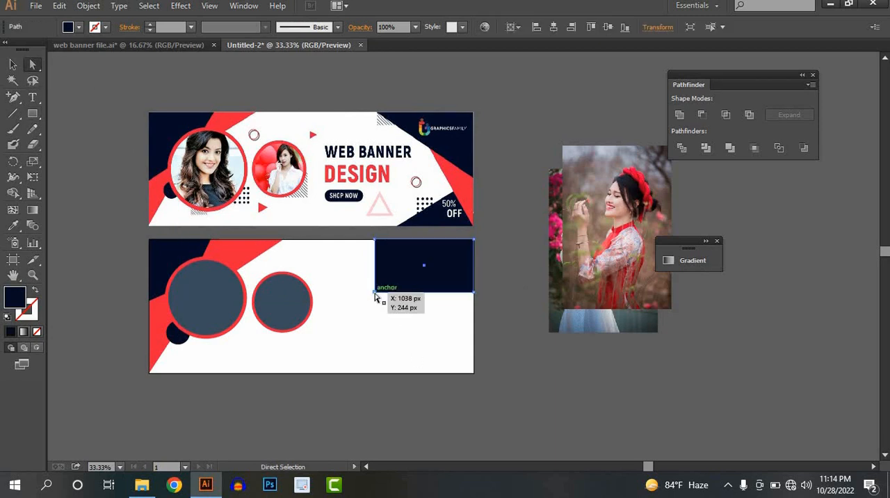
pyautogui.moveTo(375, 293); pyautogui.dragTo(377, 242)
pyautogui.click(12, 65)
pyautogui.click(401, 338)
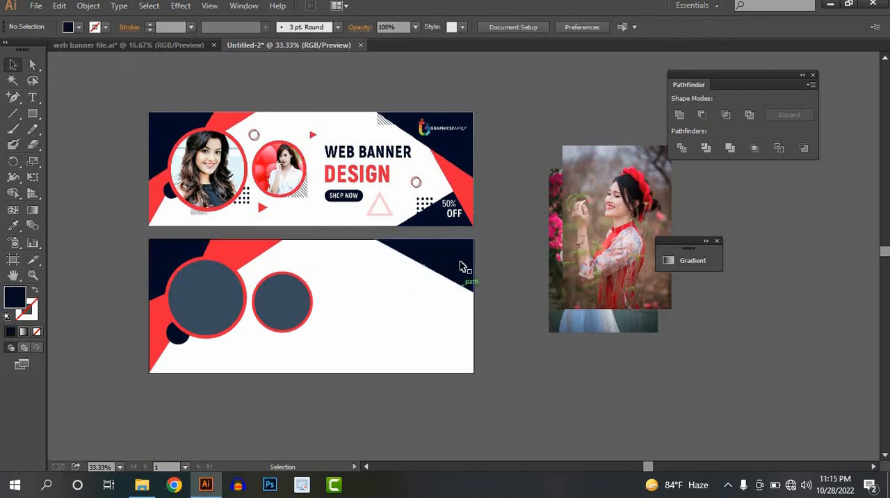
# Align the navy triangle flush with the artboard's upper-right corner.
pyautogui.scroll(4, 459, 266)
pyautogui.moveTo(456, 266)
pyautogui.mouseDown()
pyautogui.moveTo(453, 276)
pyautogui.moveTo(452, 266)
pyautogui.mouseUp()
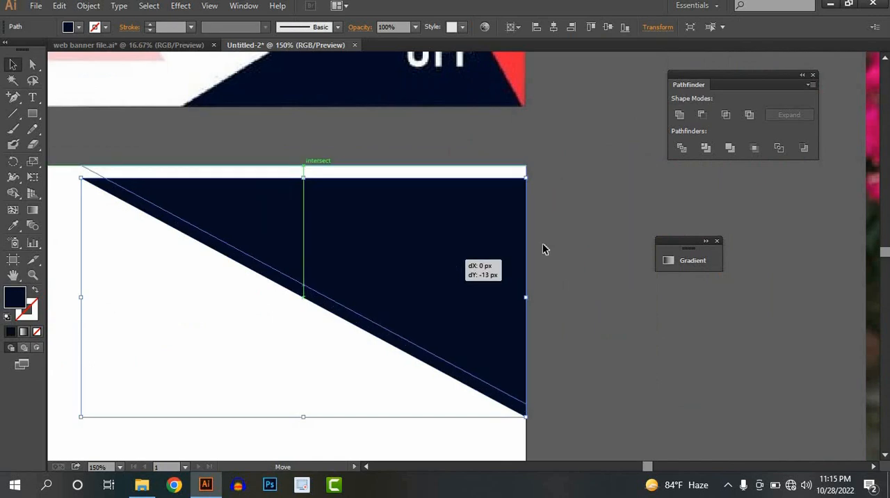
pyautogui.moveTo(545, 249); pyautogui.dragTo(542, 243)
pyautogui.scroll(-4, 542, 242)
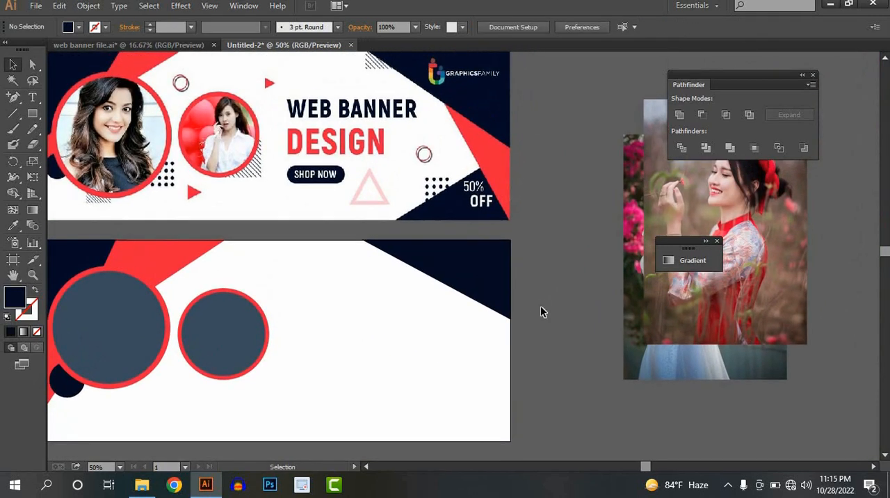
# Draw a tall rectangle from the artboard's lower-right corner and move its lower-left anchor onto that corner to form a narrow triangle.
pyautogui.scroll(-1, 542, 312)
pyautogui.click(32, 116)
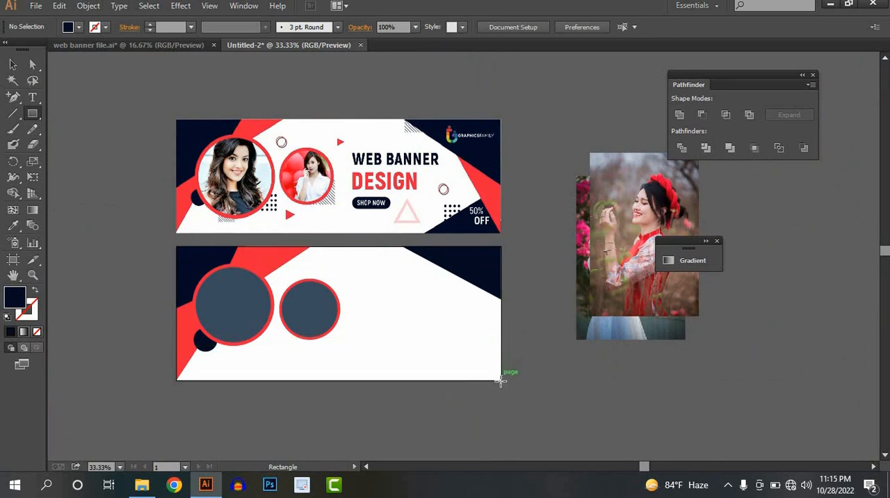
pyautogui.moveTo(501, 380); pyautogui.dragTo(441, 258)
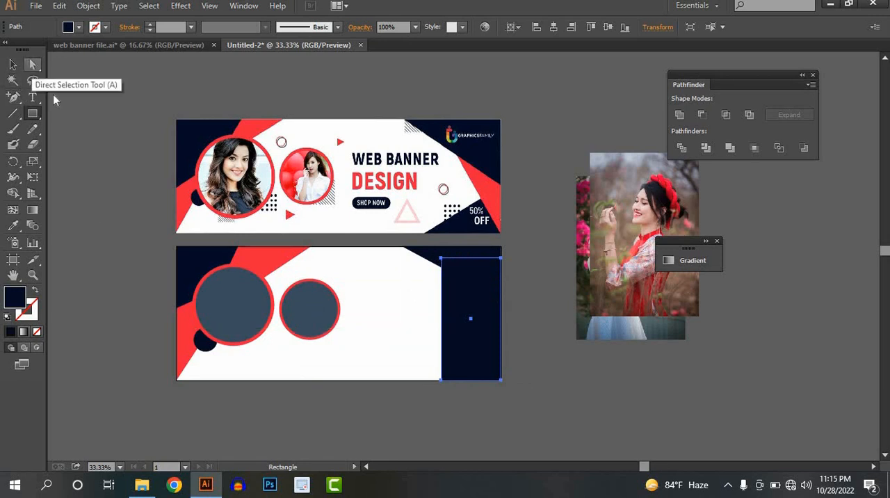
pyautogui.click(32, 65)
pyautogui.moveTo(442, 381); pyautogui.dragTo(500, 380)
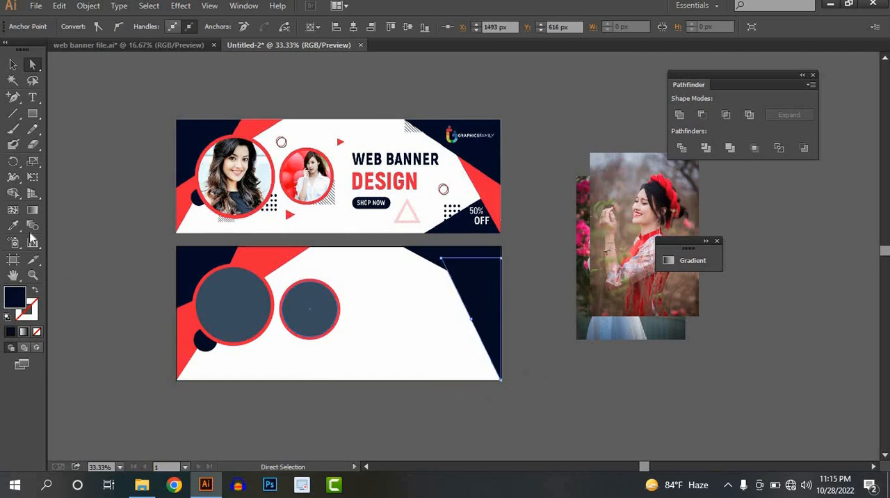
# Fill the narrow triangle with the red sampled from the reference banner and send it to the back, behind the navy triangle.
pyautogui.click(13, 226)
pyautogui.click(493, 189)
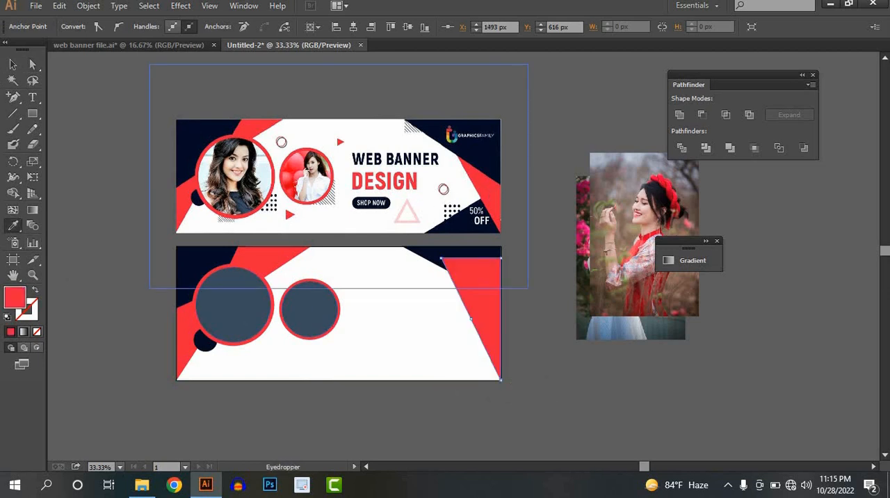
pyautogui.click(13, 64)
pyautogui.click(484, 311)
pyautogui.rightClick(486, 312)
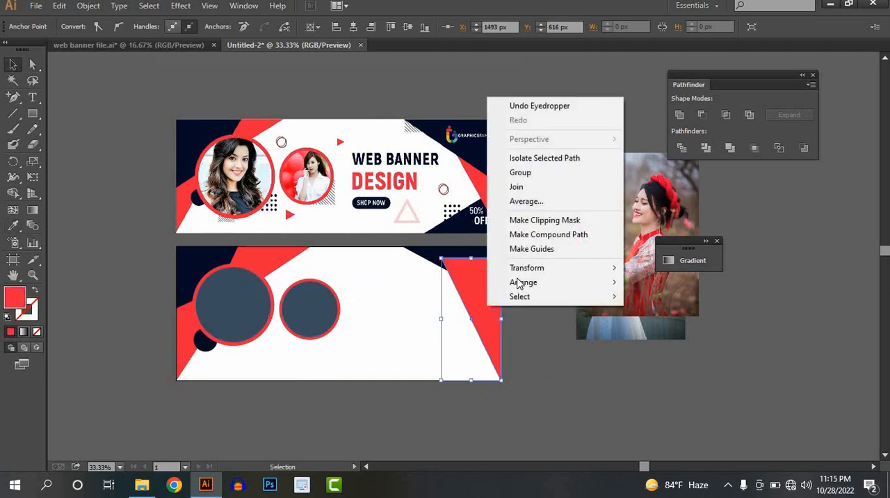
pyautogui.moveTo(515, 286)
pyautogui.click(667, 325)
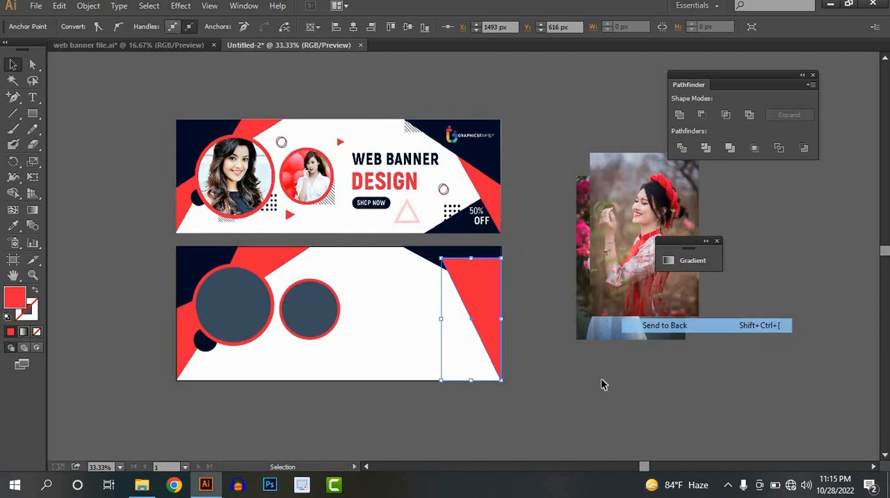
pyautogui.click(50, 252)
# Draw a rectangle in the artboard's lower-right corner and collapse its upper-left anchor to form a triangle rising toward the right edge.
pyautogui.click(33, 113)
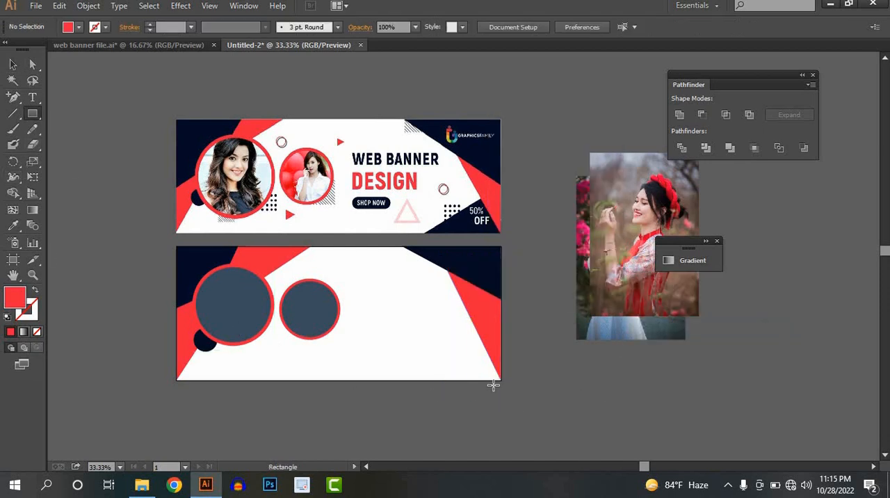
pyautogui.moveTo(501, 379); pyautogui.dragTo(402, 380)
pyautogui.click(33, 64)
pyautogui.click(13, 64)
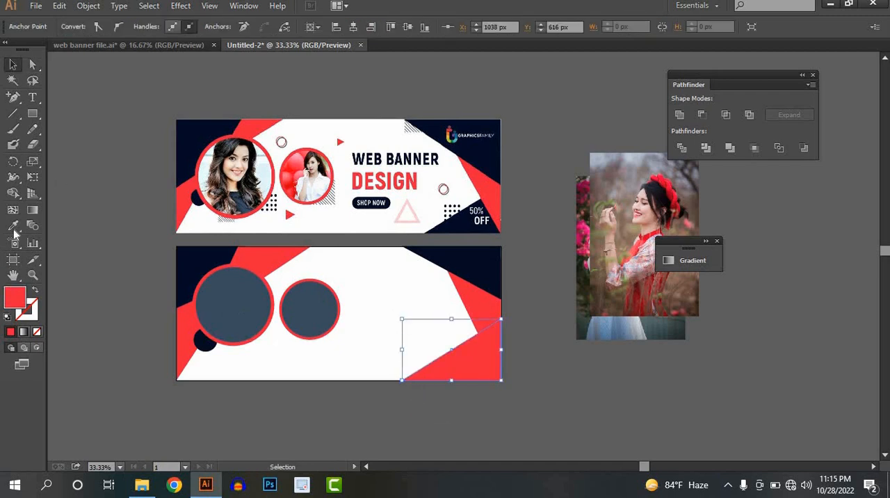
# Fill the lower-right triangle with the reference banner's navy and send it to the back, behind the red triangle.
pyautogui.click(14, 228)
pyautogui.click(201, 127)
pyautogui.click(13, 64)
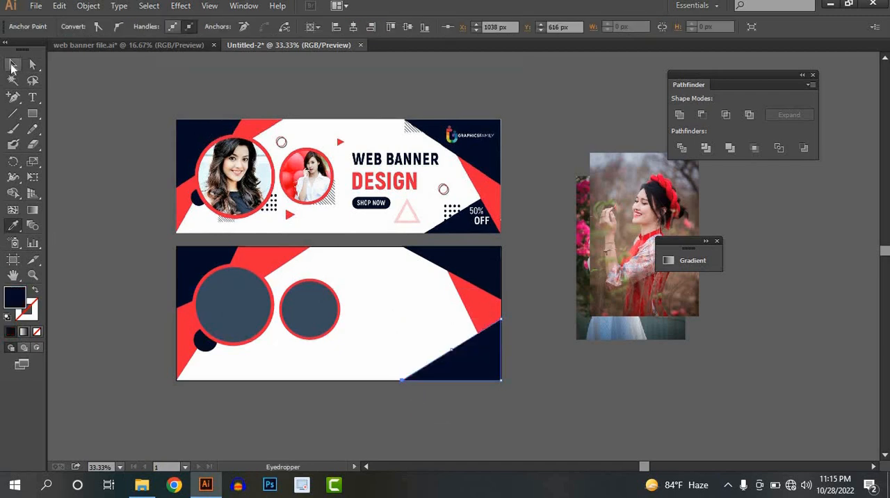
pyautogui.rightClick(459, 371)
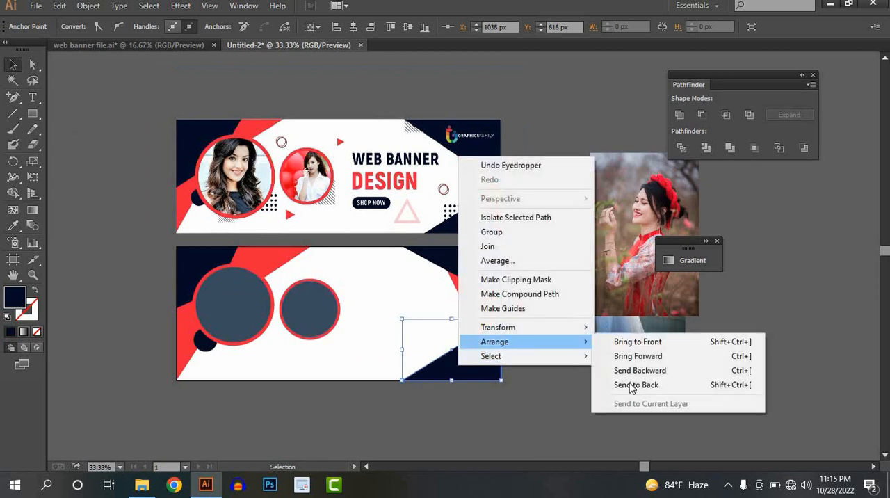
pyautogui.click(588, 401)
pyautogui.moveTo(554, 395); pyautogui.dragTo(548, 370)
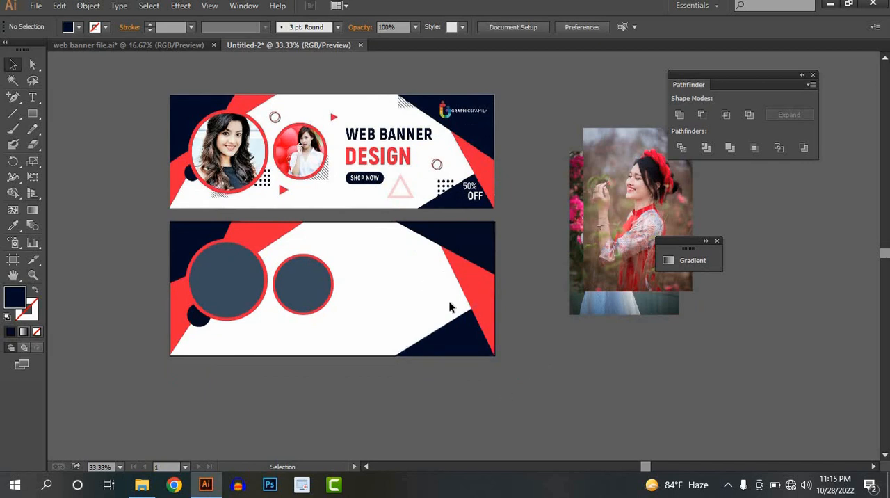
# Move the photo of the woman in red behind the large circle and scale it to about 423 × 634 px.
pyautogui.moveTo(445, 304); pyautogui.dragTo(476, 300)
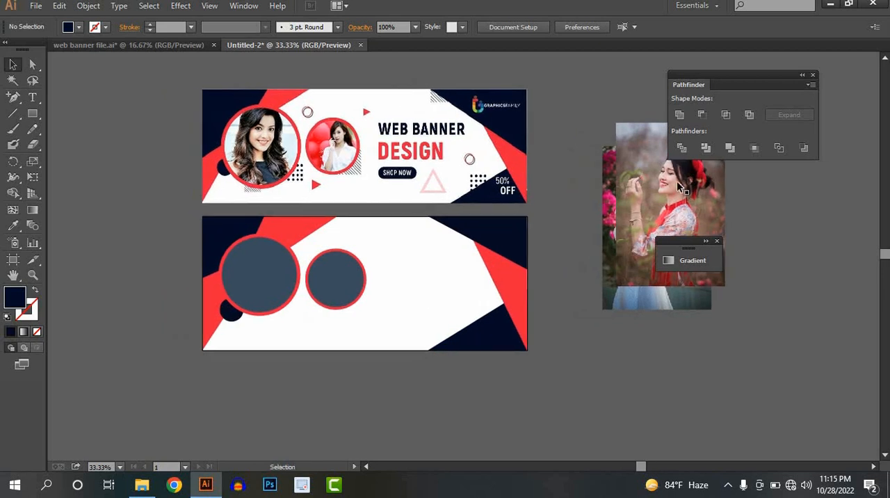
pyautogui.moveTo(673, 202); pyautogui.dragTo(225, 301)
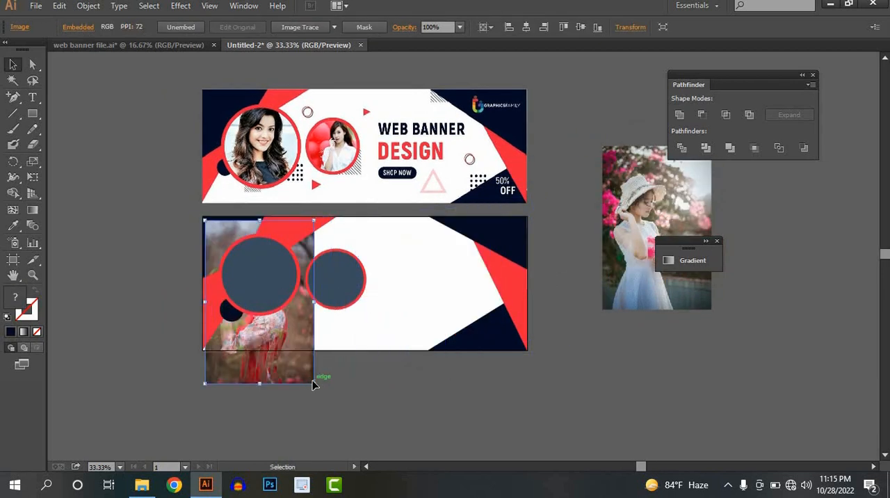
pyautogui.moveTo(313, 385); pyautogui.dragTo(279, 330)
# Clip the photo of the woman in red to the large inner circle with a clipping mask.
pyautogui.keyDown('shift'); pyautogui.click(253, 290); pyautogui.keyUp('shift')
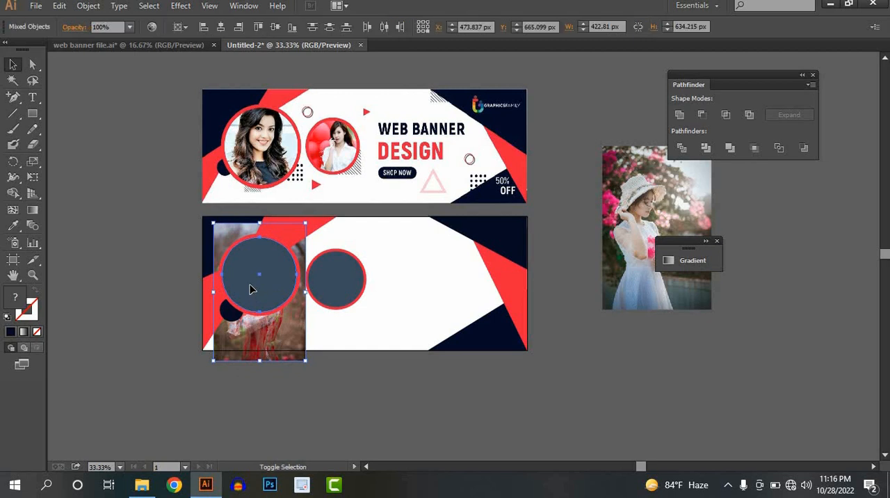
pyautogui.rightClick(266, 286)
pyautogui.click(313, 360)
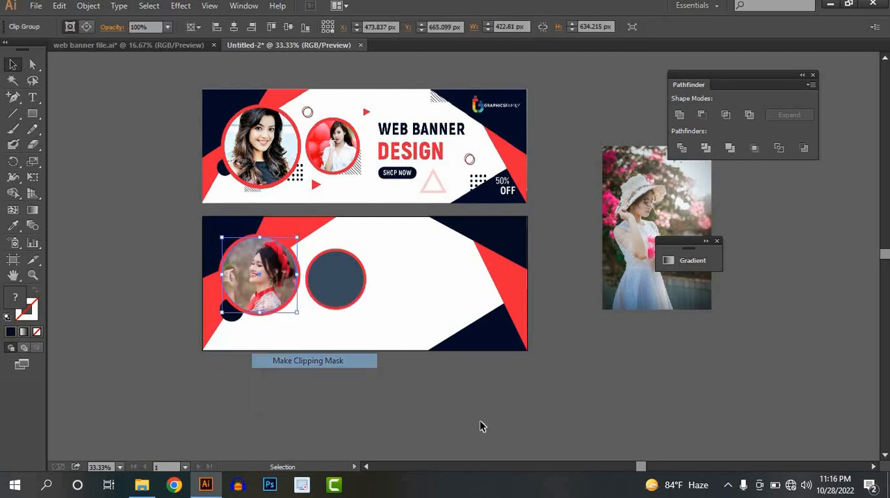
# Move the photo of the woman in the white hat behind the smaller circle and scale it to about 330 × 495 px.
pyautogui.moveTo(695, 214); pyautogui.dragTo(392, 306)
pyautogui.moveTo(408, 402); pyautogui.dragTo(373, 347)
pyautogui.moveTo(332, 313); pyautogui.dragTo(341, 307)
pyautogui.scroll(2, 338, 303)
pyautogui.moveTo(378, 350)
pyautogui.mouseDown()
pyautogui.moveTo(369, 344)
pyautogui.moveTo(382, 349)
pyautogui.mouseUp()
# Clip the white-hat photo to the smaller inner circle with a clipping mask.
pyautogui.keyDown('shift'); pyautogui.click(343, 274); pyautogui.keyUp('shift')
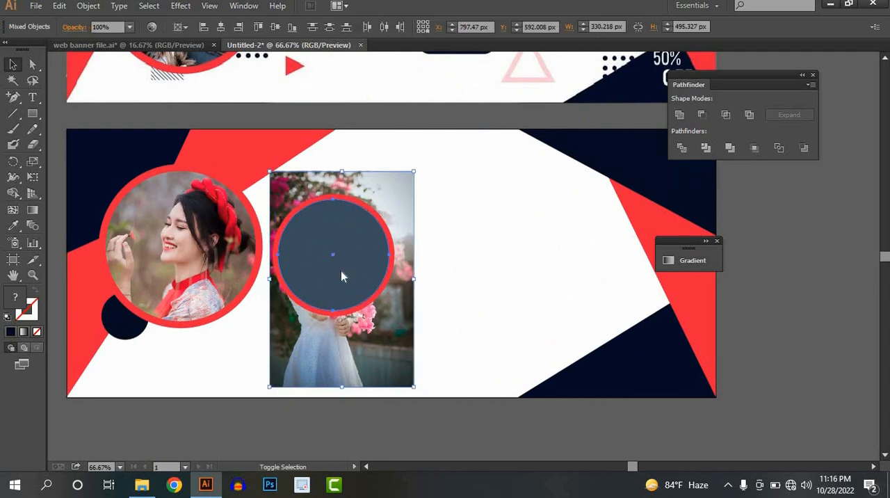
pyautogui.rightClick(340, 272)
pyautogui.click(400, 348)
pyautogui.scroll(-2, 473, 297)
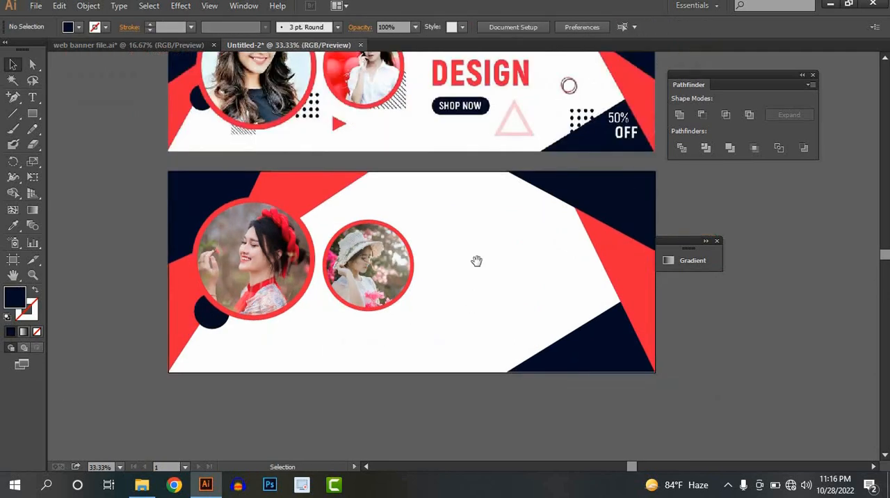
# Add the text "WEB BANNER DESIGN" at 46 pt in the white area to the right of the portrait circles.
pyautogui.moveTo(475, 260); pyautogui.dragTo(366, 314)
pyautogui.scroll(1, 440, 293)
pyautogui.scroll(-1, 460, 300)
pyautogui.scroll(1, 433, 302)
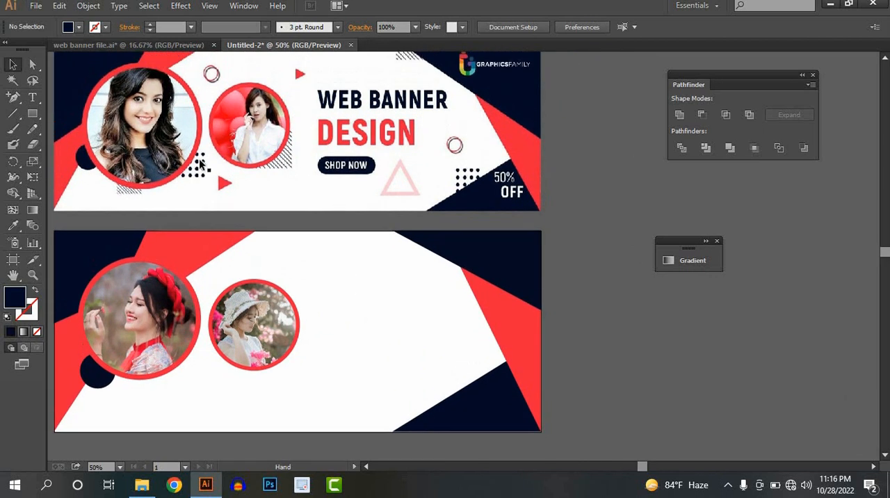
pyautogui.click(33, 98)
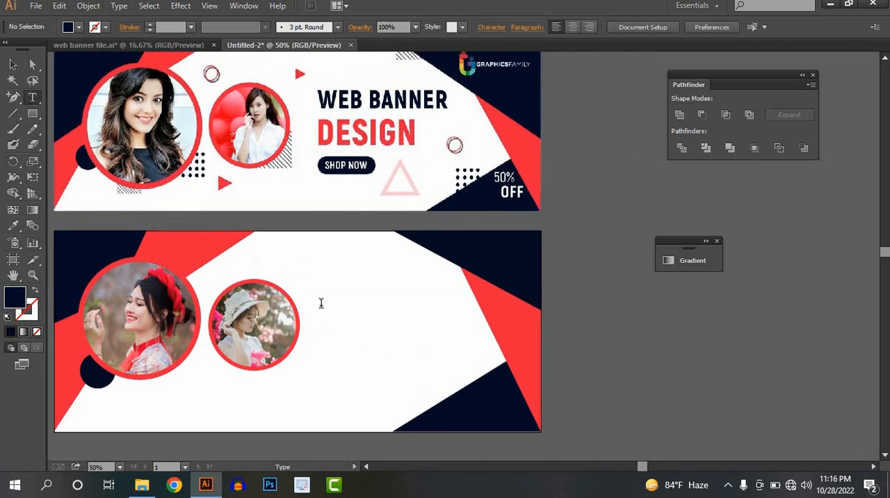
pyautogui.click(393, 300)
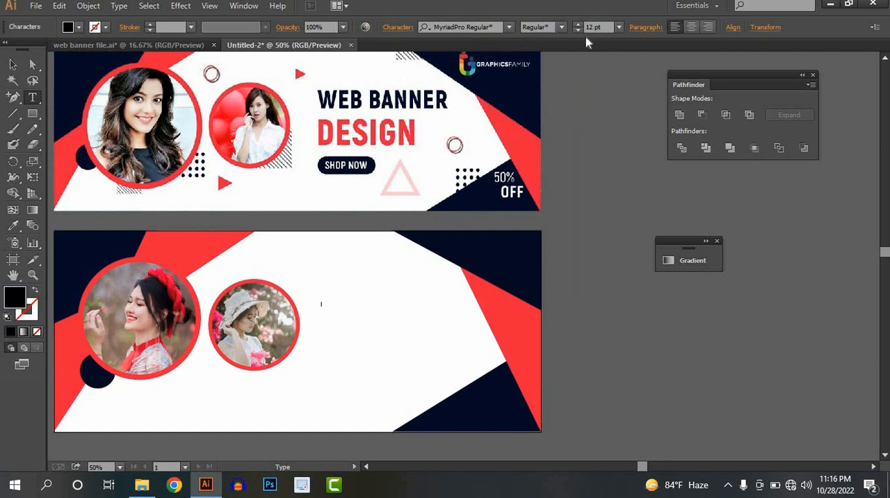
pyautogui.click(578, 25)
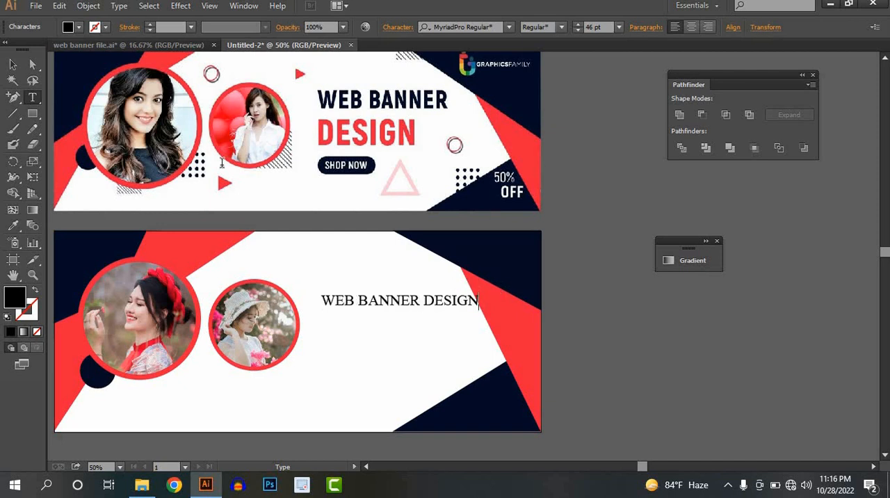
# Set the headline text to Montserrat Bold and move it slightly up and to the left.
pyautogui.click(13, 64)
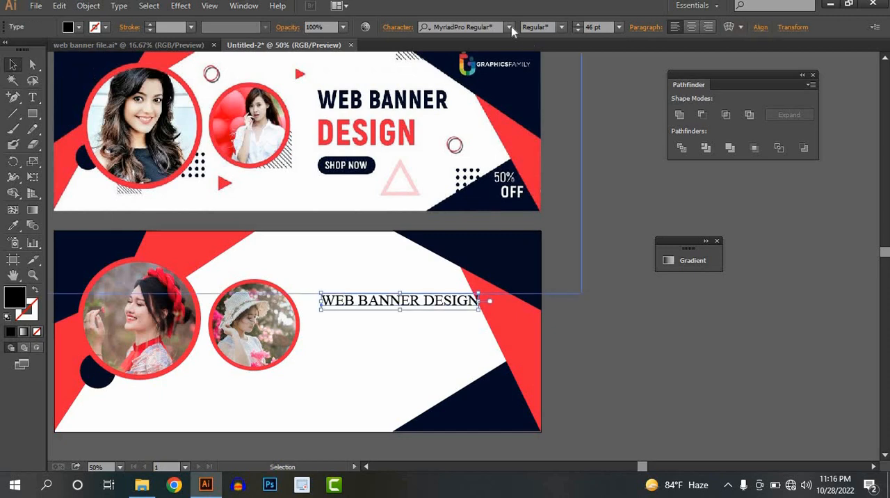
pyautogui.click(509, 27)
pyautogui.write('MONT')
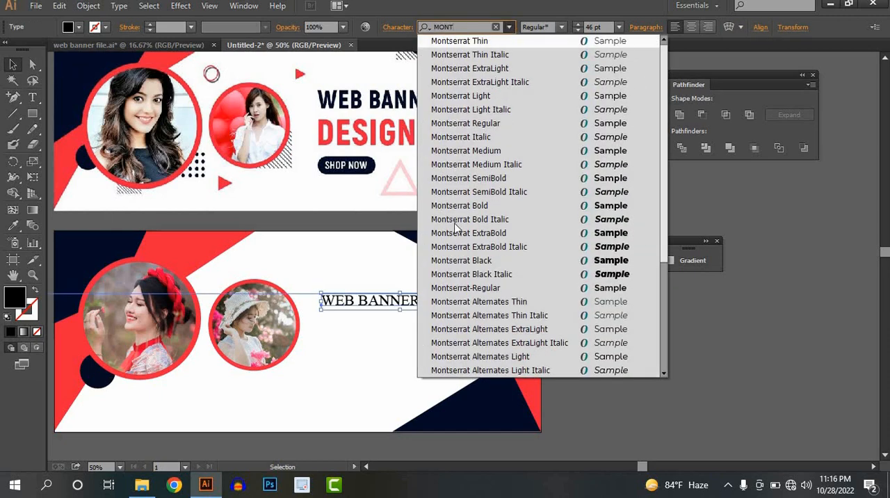
pyautogui.click(460, 205)
pyautogui.moveTo(389, 301); pyautogui.dragTo(384, 294)
pyautogui.click(425, 310)
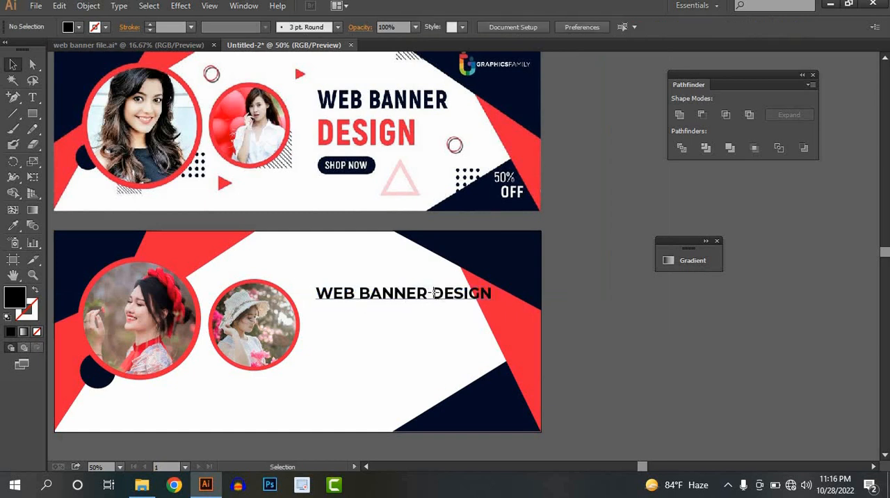
# Remove the word "DESIGN" from the headline so that the text object contains only "WEB BANNER".
pyautogui.doubleClick(429, 293)
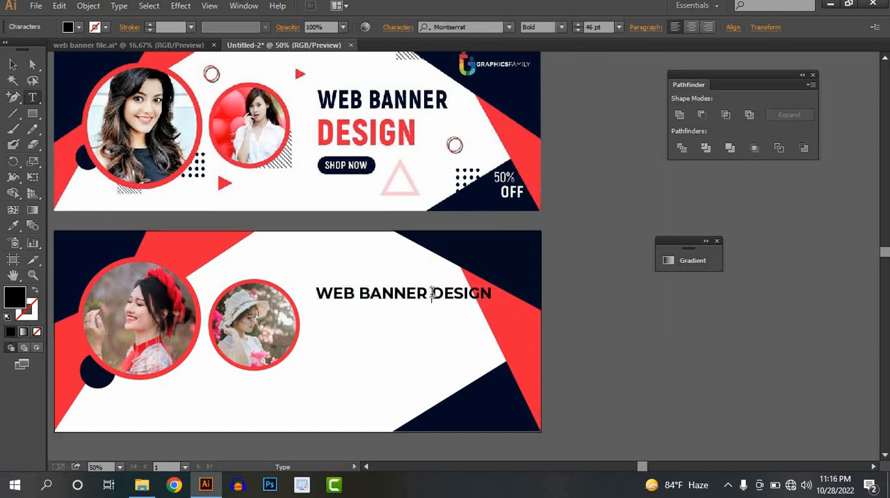
pyautogui.press('Return')
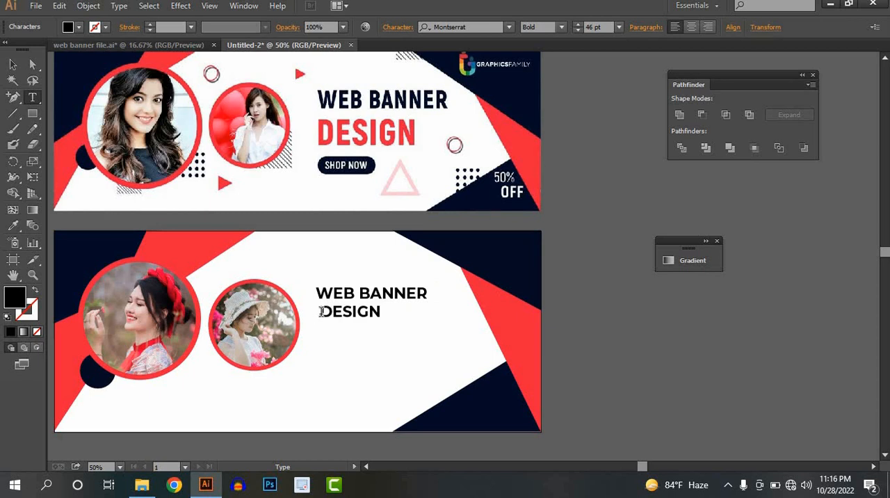
pyautogui.press('Delete')
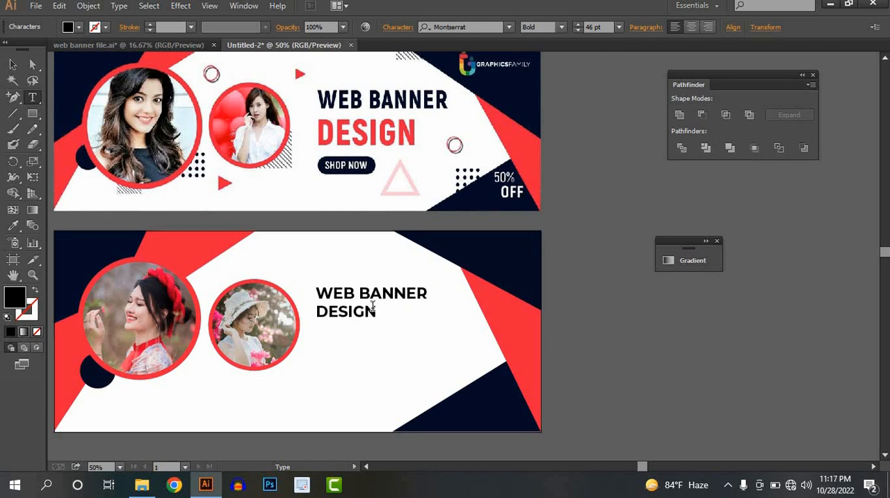
pyautogui.doubleClick(346, 312)
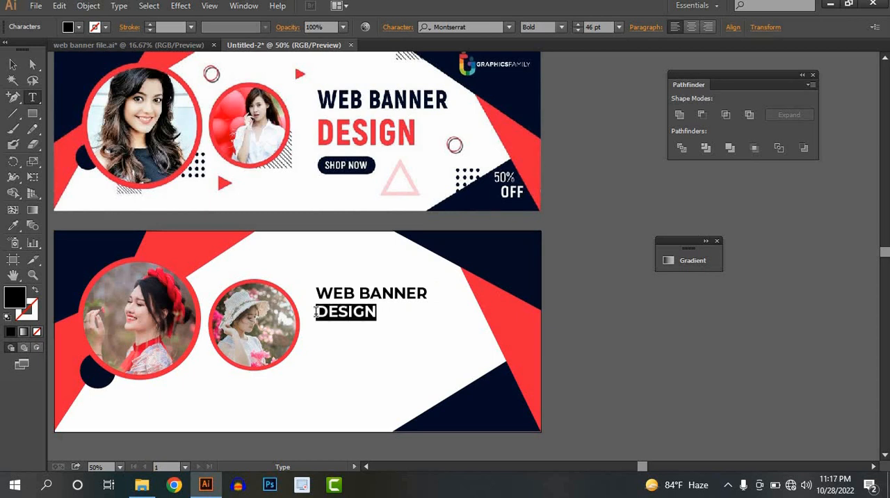
pyautogui.press('Delete')
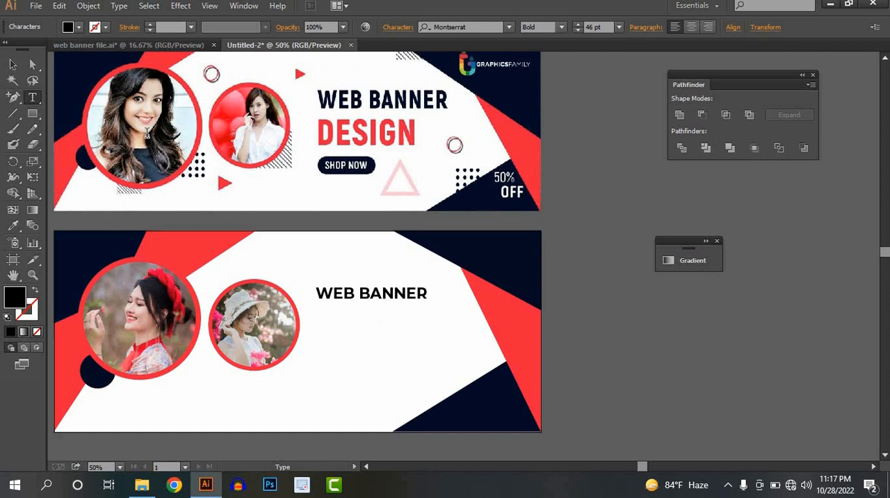
pyautogui.click(9, 62)
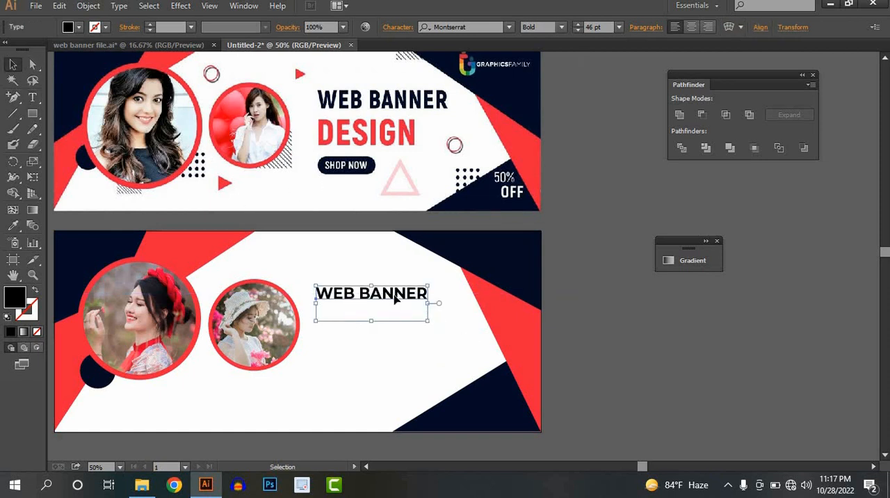
# Scale the "WEB BANNER" text up to about 83 pt, stretching it taller to match the reference headline.
pyautogui.moveTo(427, 323); pyautogui.dragTo(452, 347)
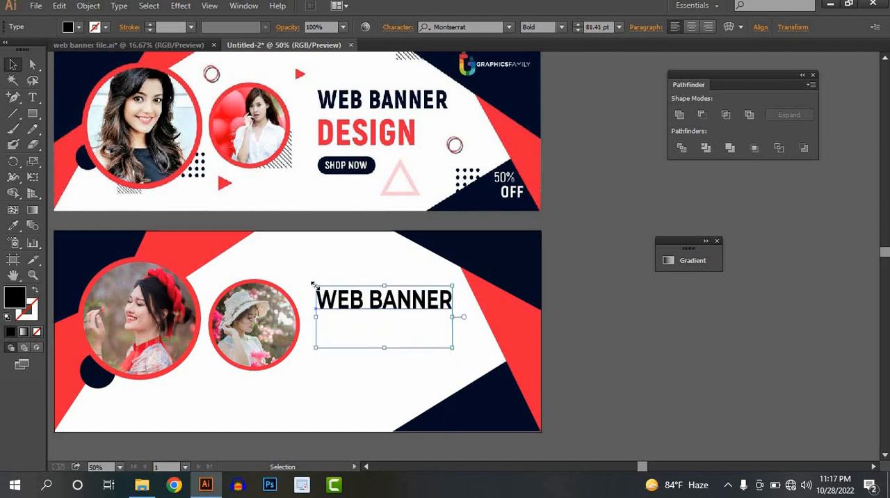
pyautogui.moveTo(313, 285); pyautogui.dragTo(317, 284)
pyautogui.click(411, 359)
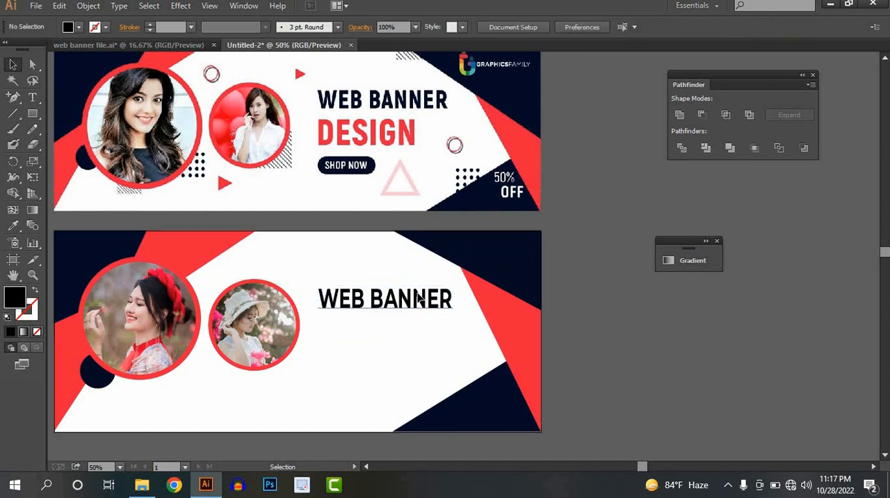
pyautogui.click(419, 297)
pyautogui.click(565, 27)
pyautogui.click(617, 312)
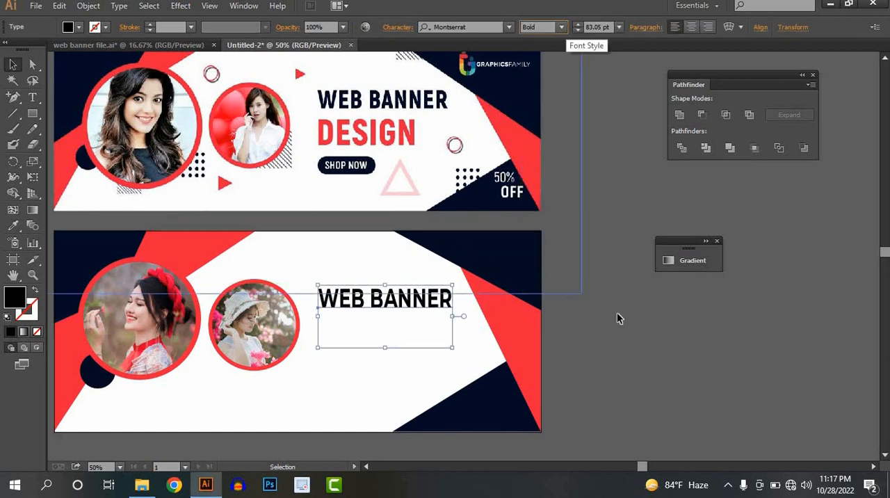
pyautogui.click(633, 360)
pyautogui.press('t')
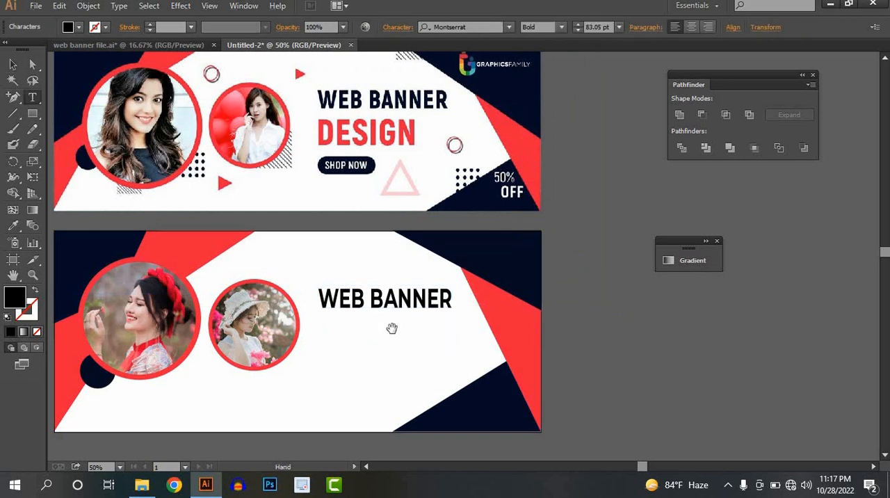
pyautogui.click(13, 65)
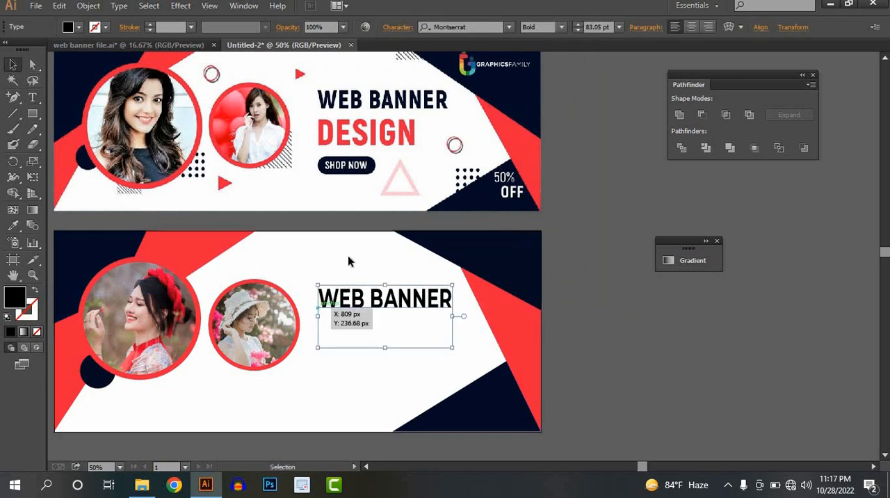
pyautogui.click(348, 255)
# Duplicate the "WEB BANNER" text directly below itself and change the copy's wording to "DESIGN".
pyautogui.click(359, 307)
pyautogui.moveTo(359, 307); pyautogui.dragTo(358, 333)
pyautogui.tripleClick(359, 333)
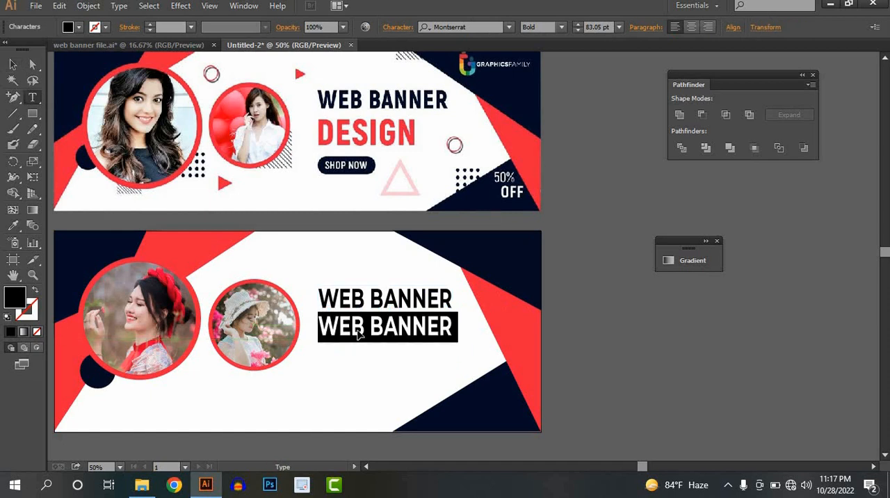
pyautogui.write('DESIGN')
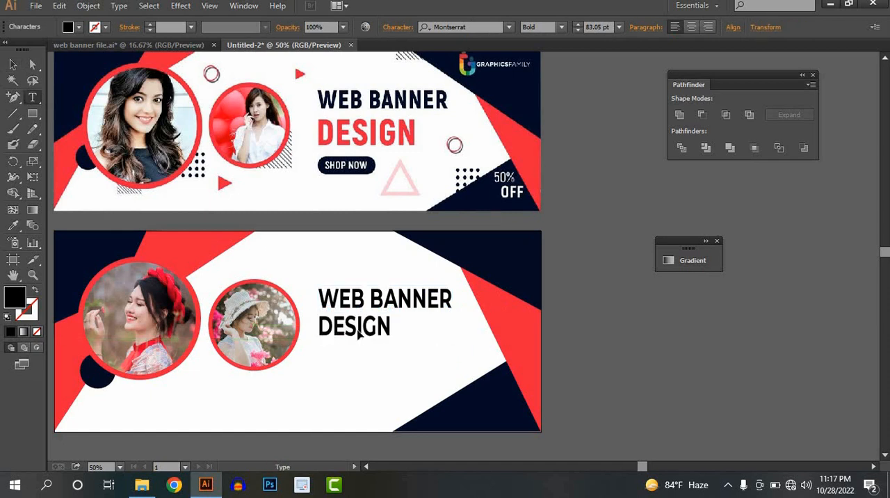
# Set the "DESIGN" text to 126 pt and move it down so it clears the "WEB BANNER" line.
pyautogui.hotkey('shift', 'Left')
pyautogui.hotkey('shift', 'Left')
pyautogui.hotkey('shift', 'Left')
pyautogui.hotkey('shift', 'Left')
pyautogui.hotkey('shift', 'Left')
pyautogui.hotkey('shift', 'Left')
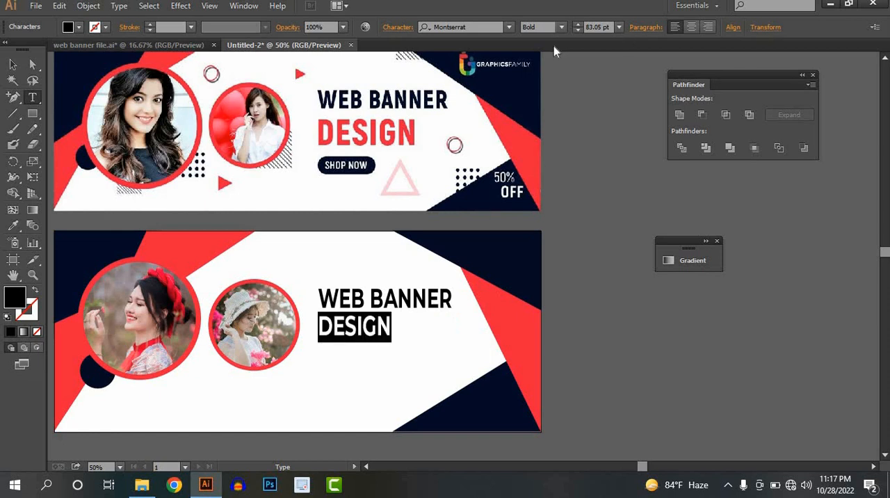
pyautogui.scroll(20, 575, 26)
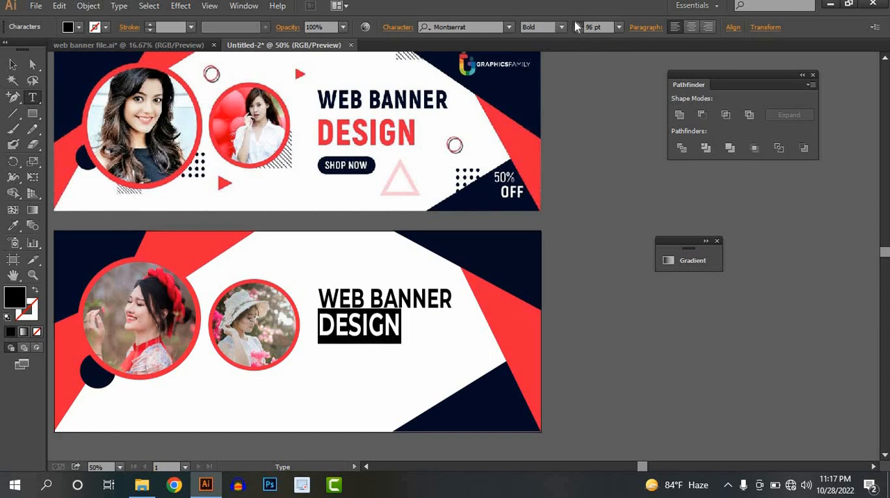
pyautogui.scroll(20, 575, 26)
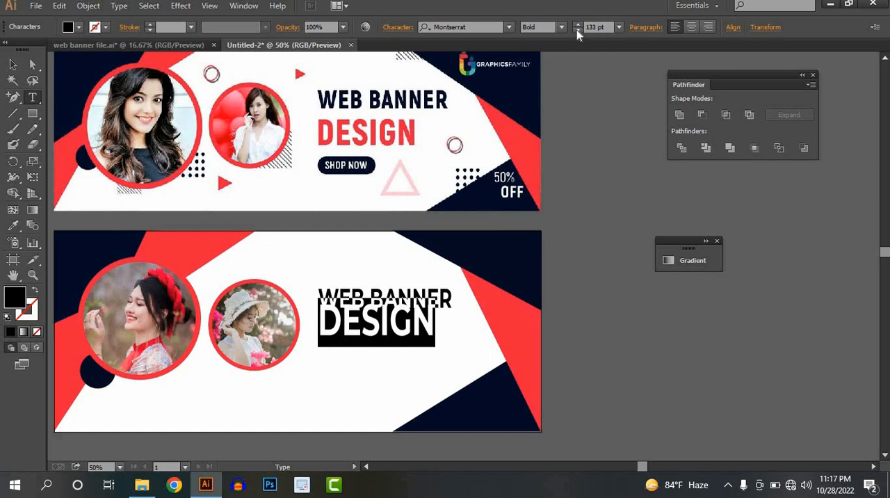
pyautogui.scroll(-7, 577, 31)
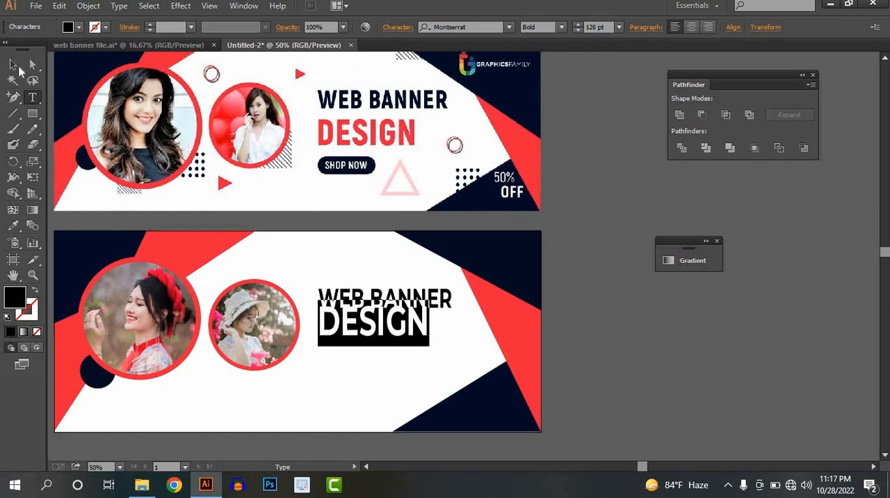
pyautogui.click(14, 65)
pyautogui.moveTo(361, 332); pyautogui.dragTo(361, 342)
# Change the font style of the "DESIGN" text to ExtraBold.
pyautogui.click(561, 28)
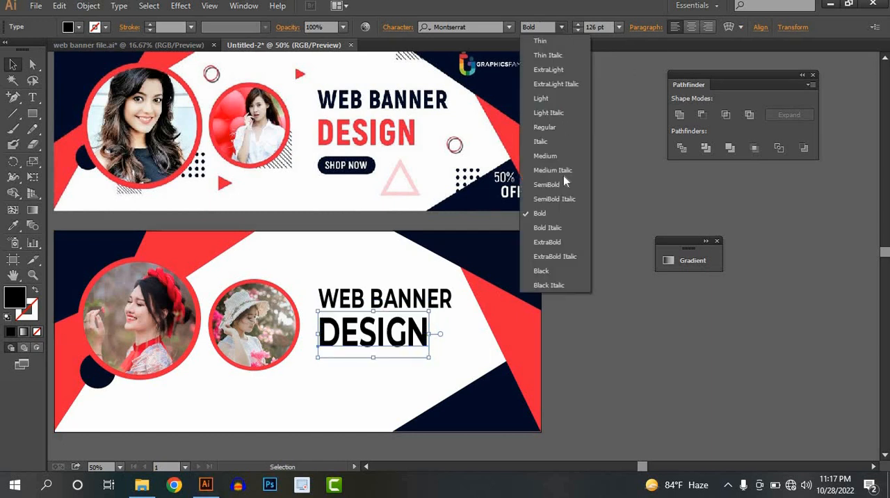
pyautogui.click(546, 242)
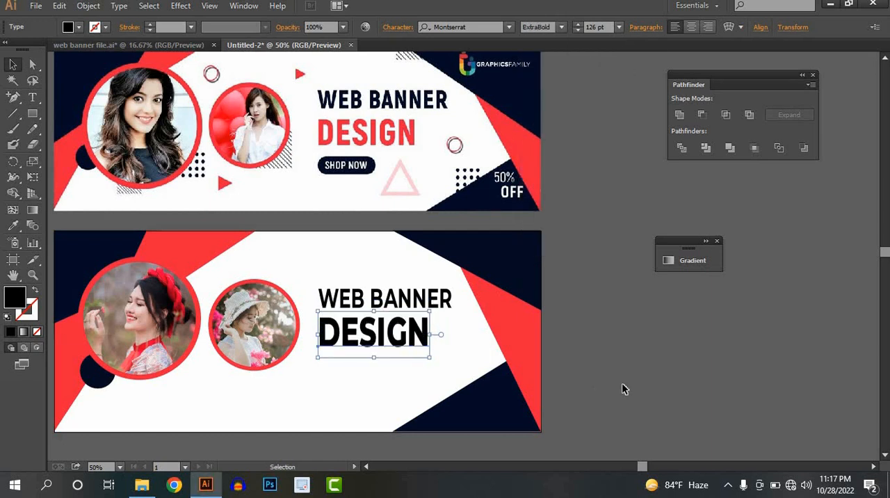
pyautogui.click(623, 388)
# Colour the "DESIGN" text red by sampling the red corner shape of the reference banner with the Eyedropper.
pyautogui.click(354, 334)
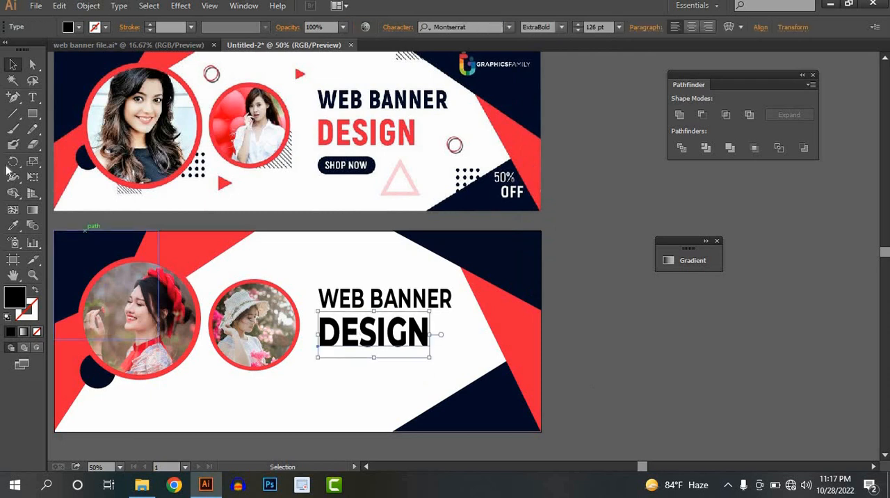
pyautogui.click(14, 226)
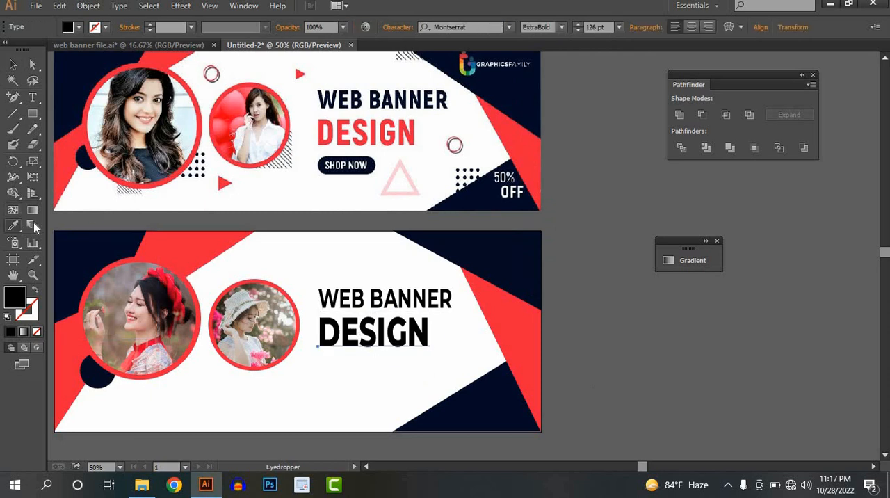
pyautogui.click(62, 162)
pyautogui.press('v')
pyautogui.click(606, 344)
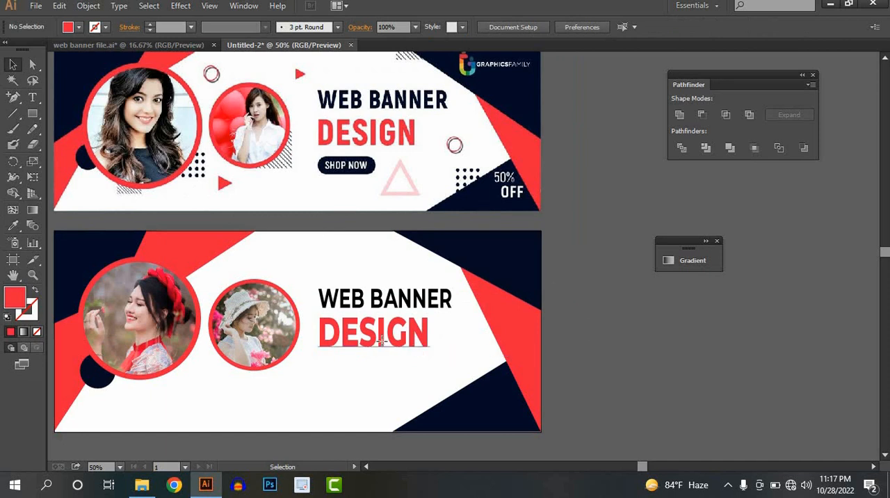
pyautogui.click(386, 343)
pyautogui.click(626, 345)
# Draw a pill-shaped rounded rectangle below the "DESIGN" text, aligned with the headline's left edge, as the button.
pyautogui.click(32, 112)
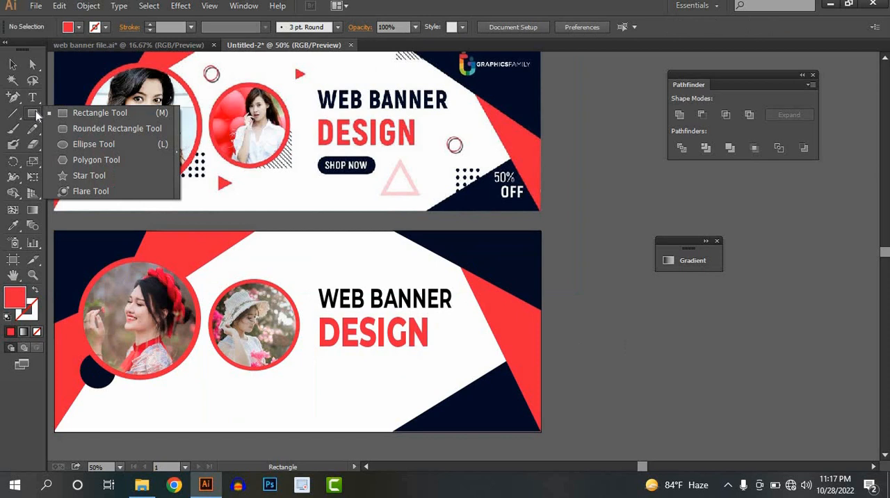
pyautogui.click(72, 134)
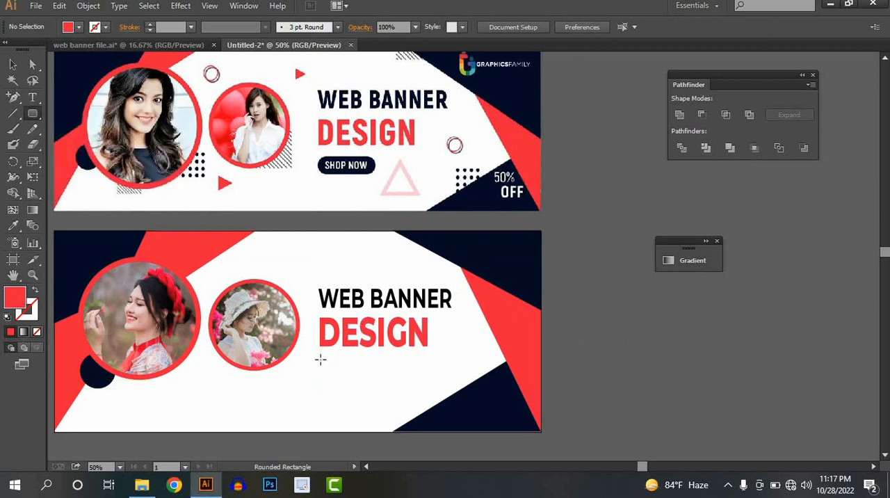
pyautogui.moveTo(320, 359); pyautogui.dragTo(393, 382)
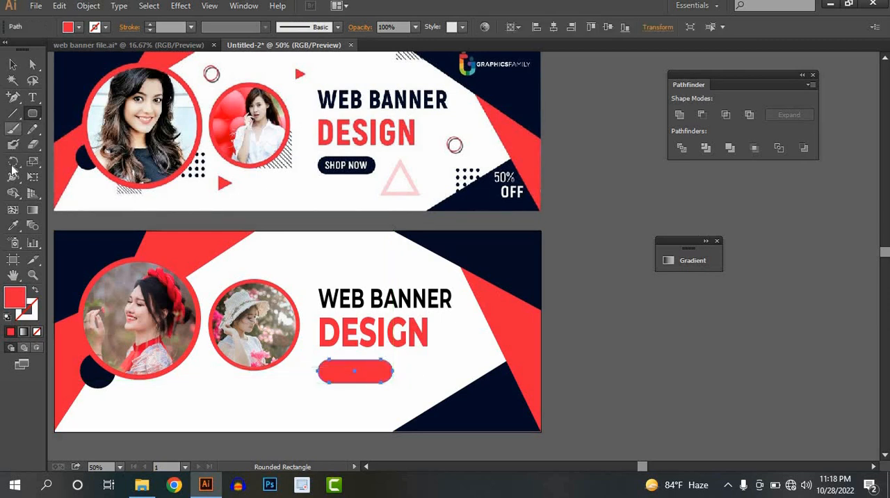
# Fill the rounded button shape with the navy colour sampled from the banner's upper-left corner shape.
pyautogui.click(12, 226)
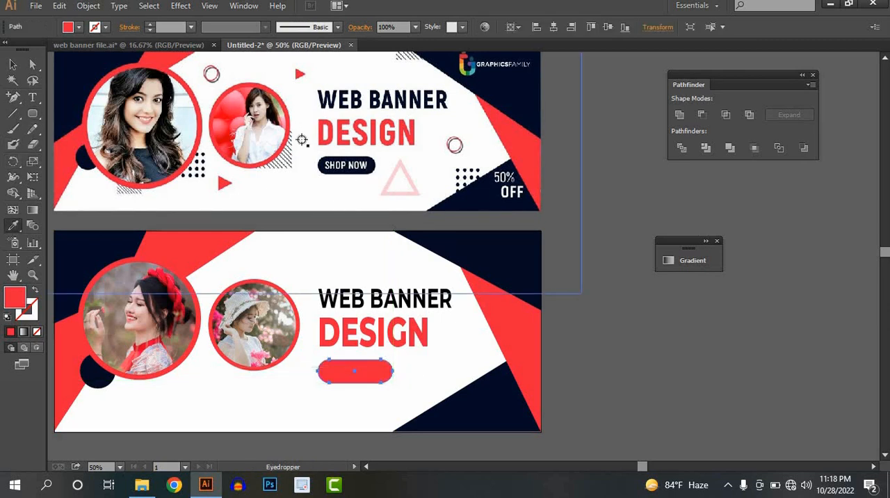
pyautogui.click(89, 261)
pyautogui.click(11, 64)
pyautogui.click(600, 350)
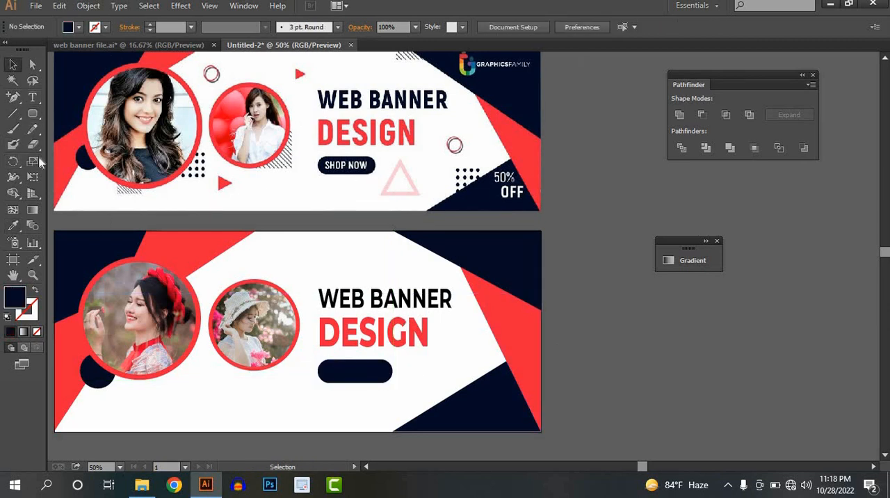
# Add the text "SHOP NOW" over the navy rounded button shape below "DESIGN".
pyautogui.click(33, 97)
pyautogui.scroll(-2, 349, 338)
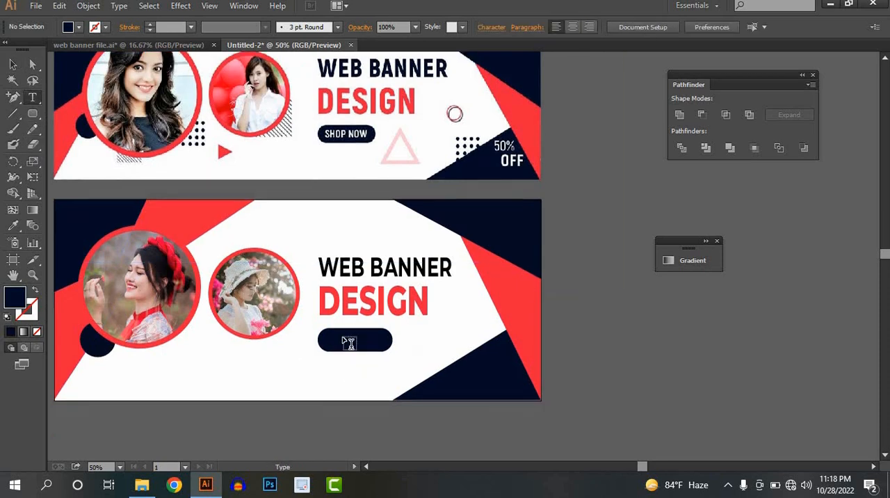
pyautogui.scroll(3, 340, 310)
pyautogui.click(360, 316)
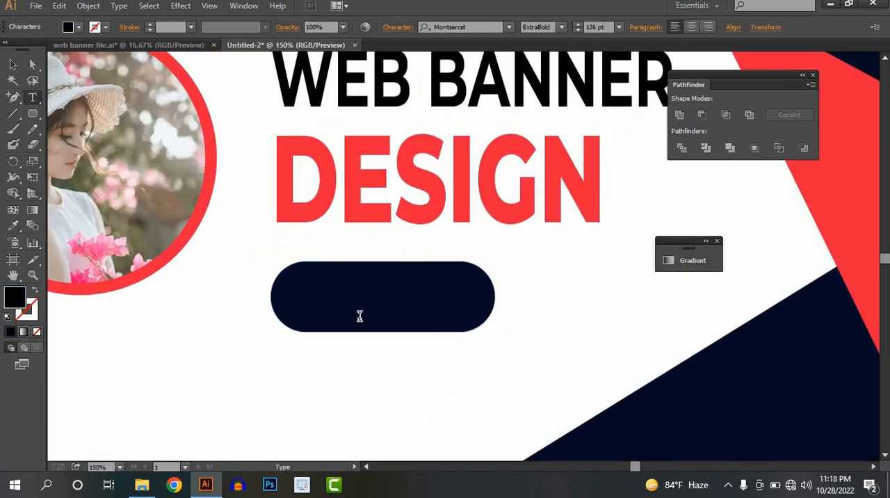
pyautogui.scroll(-5, 359, 316)
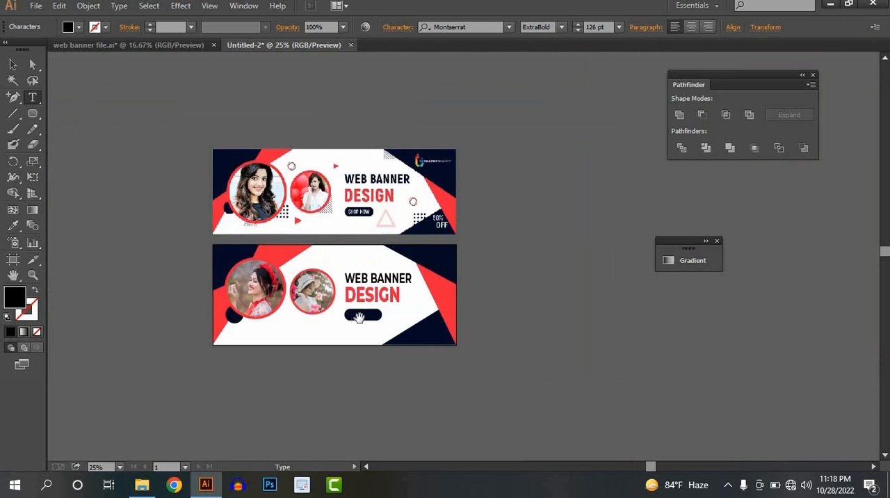
pyautogui.scroll(6, 359, 317)
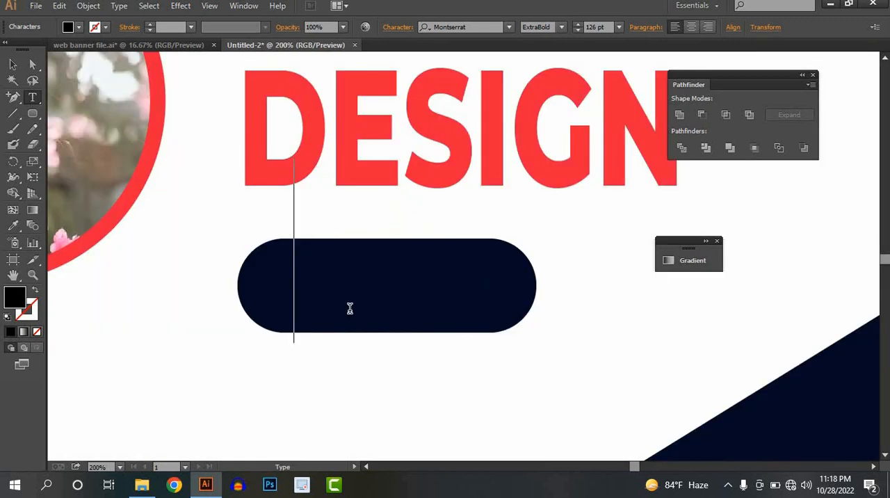
pyautogui.write('SHO')
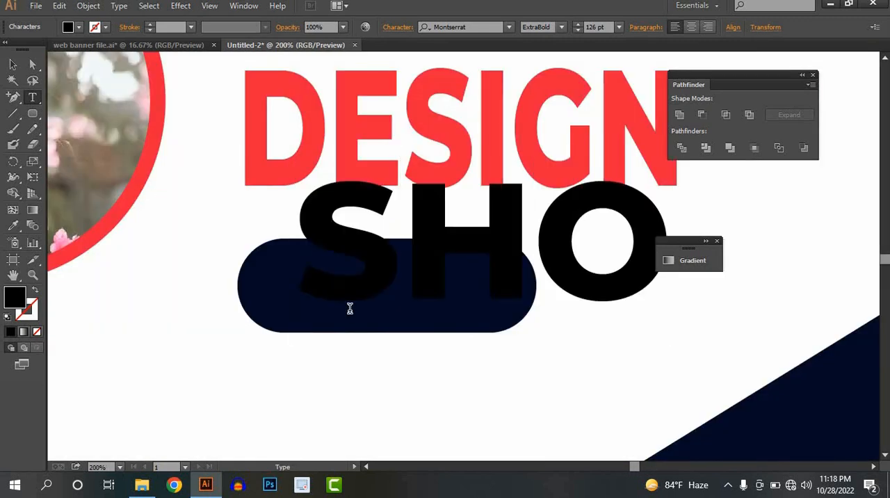
pyautogui.write('P NOW')
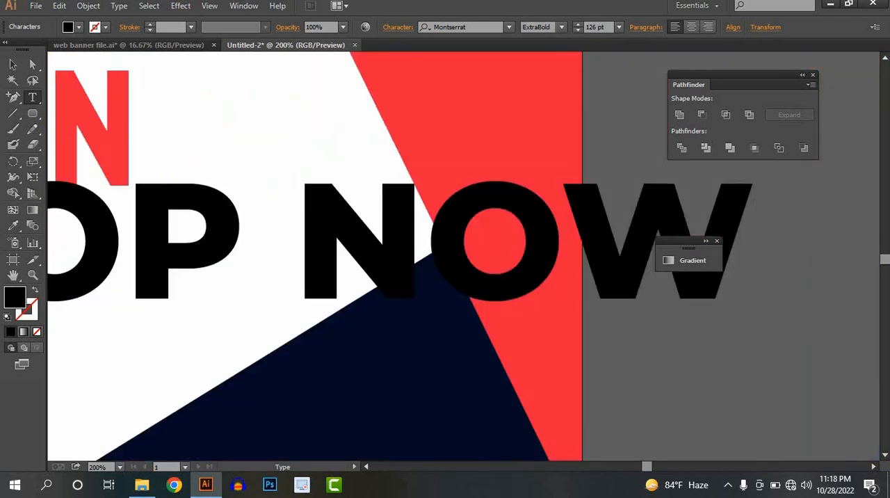
# Scale the "SHOP NOW" text down to about 20 pt and move it onto the navy button.
pyautogui.click(21, 62)
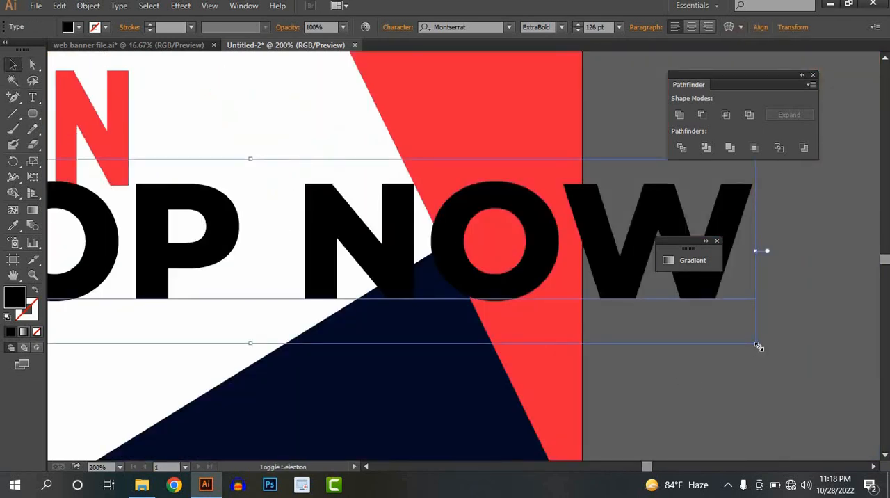
pyautogui.moveTo(635, 335); pyautogui.dragTo(200, 279)
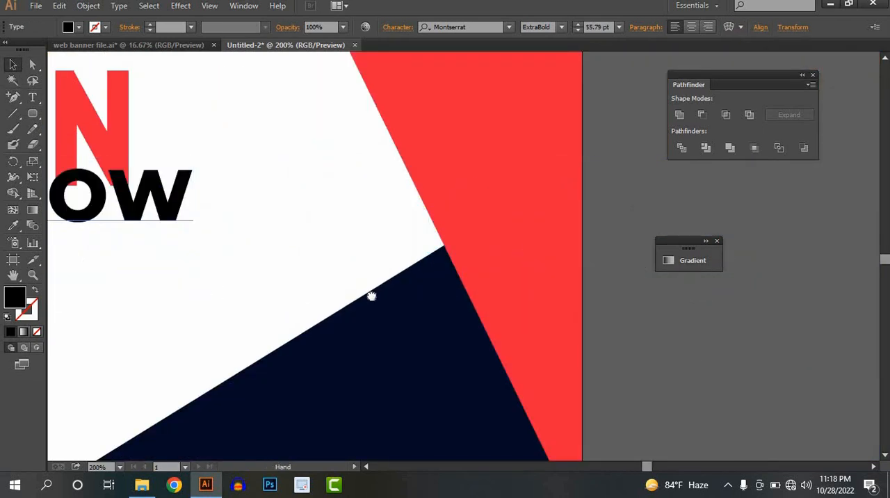
pyautogui.moveTo(371, 294); pyautogui.dragTo(651, 298)
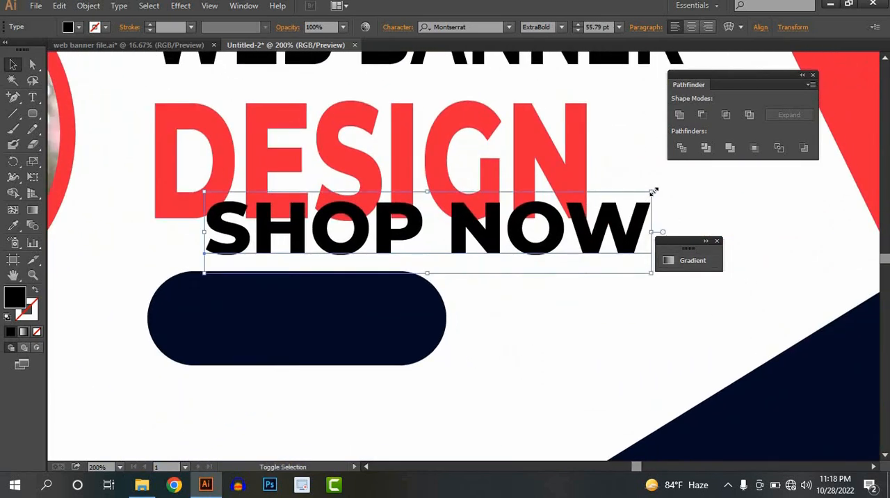
pyautogui.moveTo(654, 191); pyautogui.dragTo(477, 247)
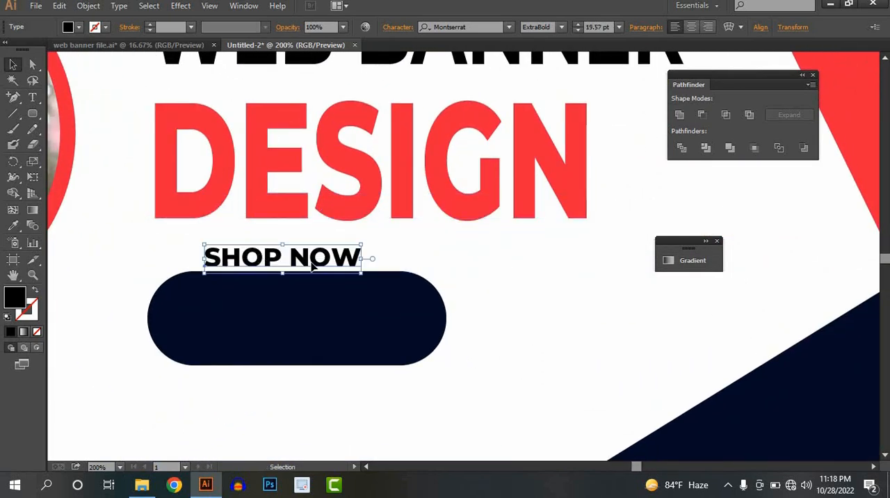
pyautogui.moveTo(327, 270); pyautogui.dragTo(346, 324)
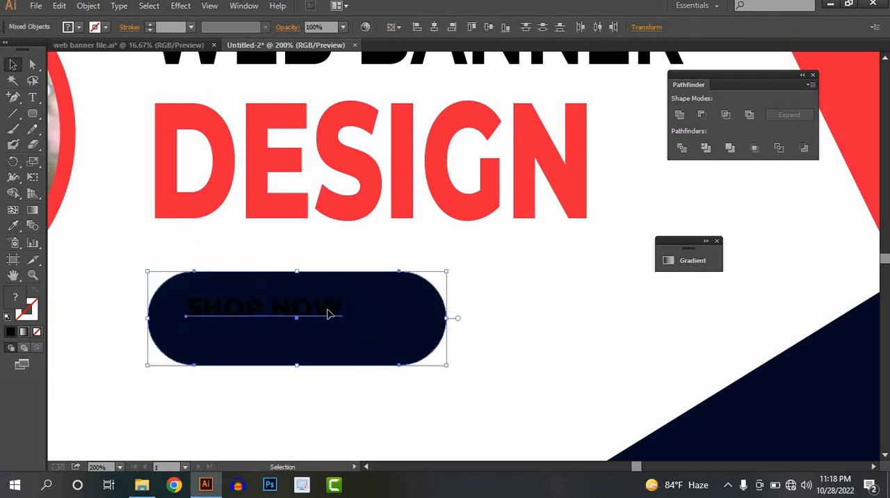
# Enlarge the "SHOP NOW" text to about 28 pt and centre it inside the navy button.
pyautogui.click(530, 337)
pyautogui.click(289, 305)
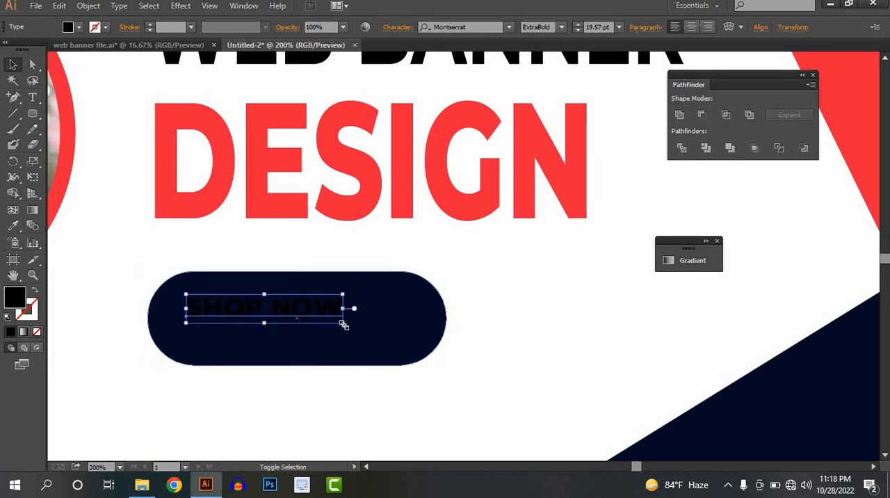
pyautogui.moveTo(344, 324); pyautogui.dragTo(411, 356)
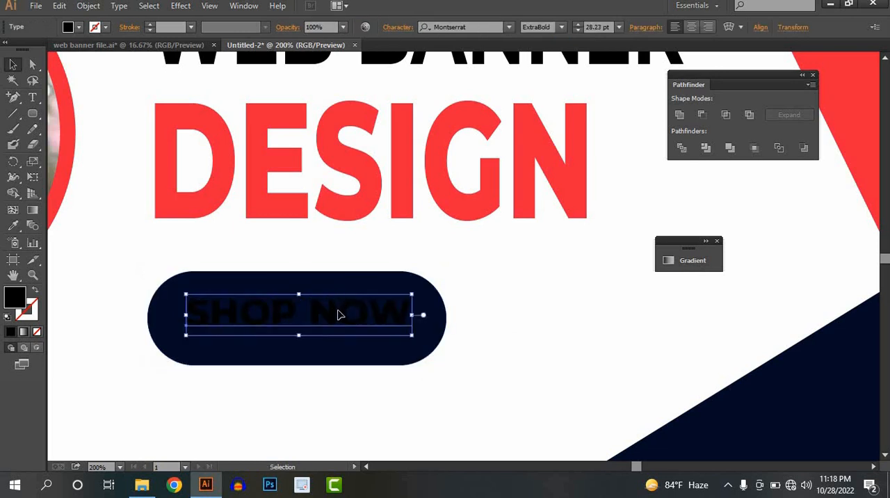
pyautogui.moveTo(338, 315); pyautogui.dragTo(334, 319)
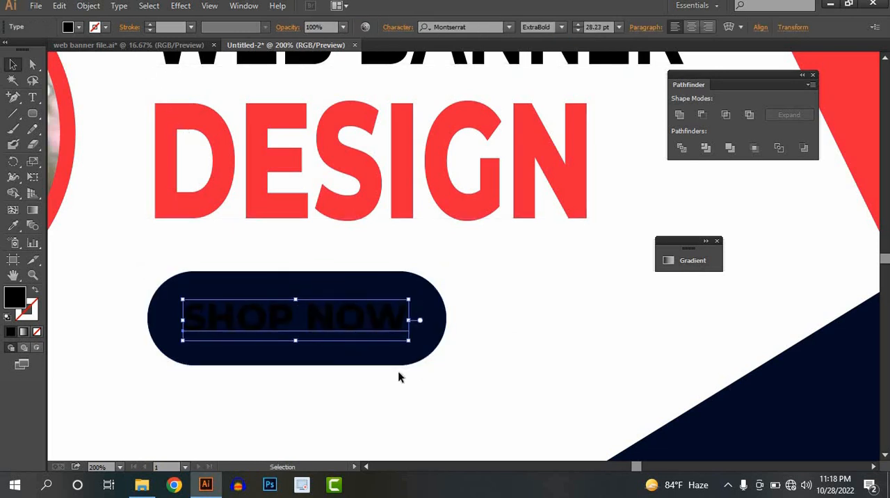
# Colour the "SHOP NOW" text white by sampling the banner's white background with the Eyedropper.
pyautogui.click(13, 226)
pyautogui.click(133, 243)
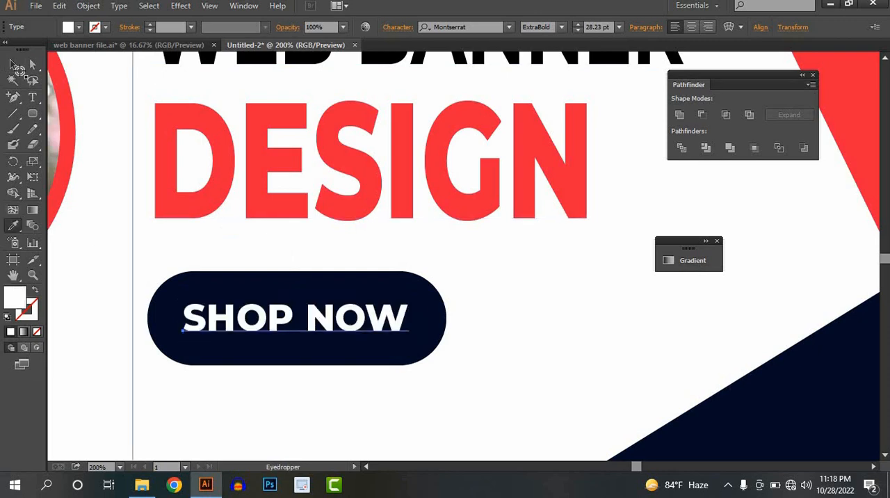
pyautogui.click(12, 64)
pyautogui.click(560, 326)
# Change the font style of the "SHOP NOW" text to SemiBold.
pyautogui.scroll(-3, 559, 326)
pyautogui.moveTo(576, 307); pyautogui.dragTo(458, 340)
pyautogui.scroll(-1, 458, 340)
pyautogui.click(351, 335)
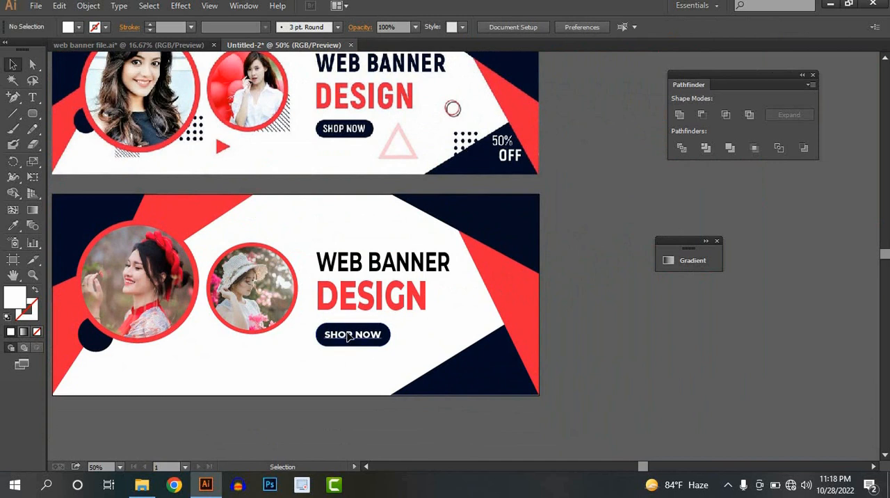
pyautogui.click(562, 29)
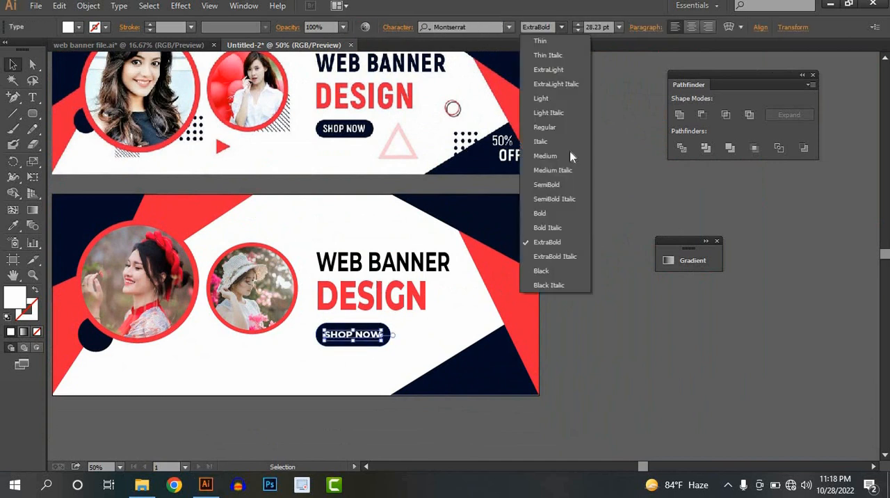
pyautogui.click(560, 185)
pyautogui.click(562, 315)
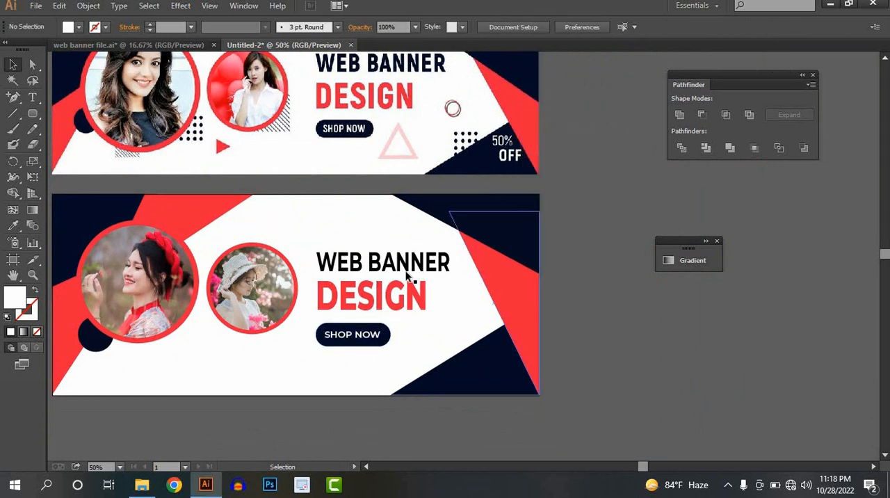
# Add the text "50%" over the navy shape in the banner's lower-right corner.
pyautogui.moveTo(417, 178); pyautogui.dragTo(355, 250)
pyautogui.scroll(1, 476, 325)
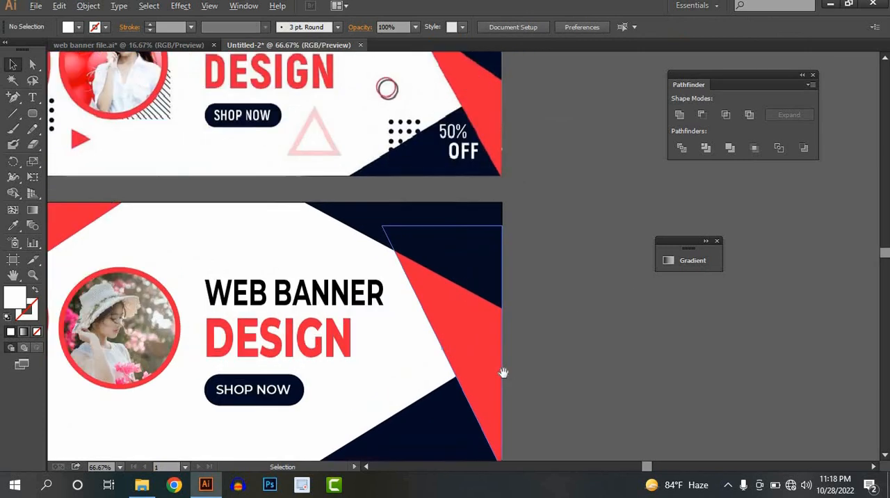
pyautogui.moveTo(503, 373); pyautogui.dragTo(471, 355)
pyautogui.press('t')
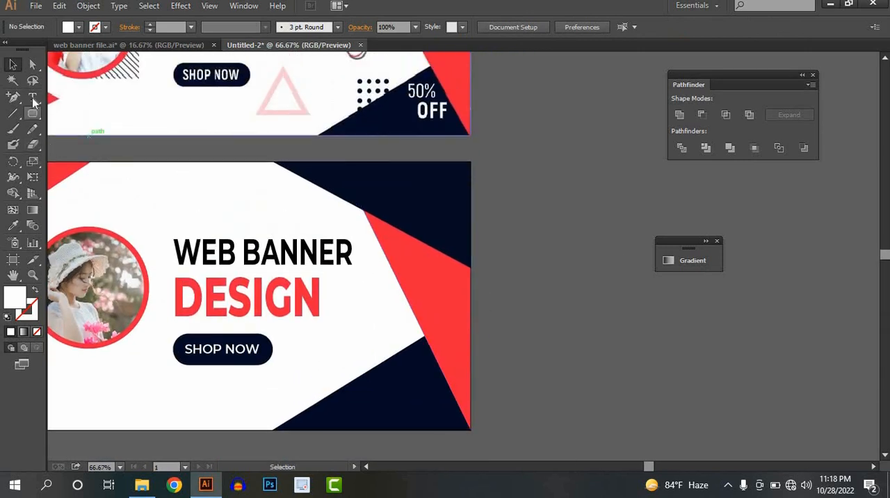
pyautogui.click(393, 387)
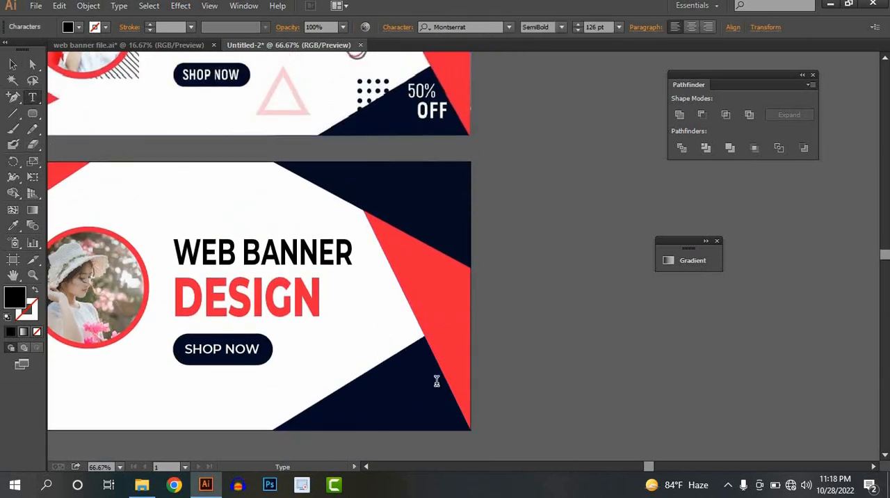
pyautogui.write('50%')
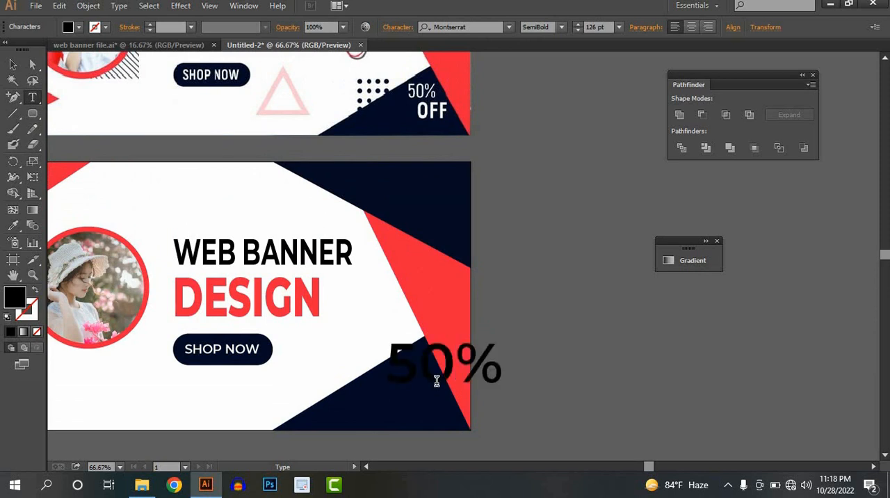
pyautogui.click(12, 64)
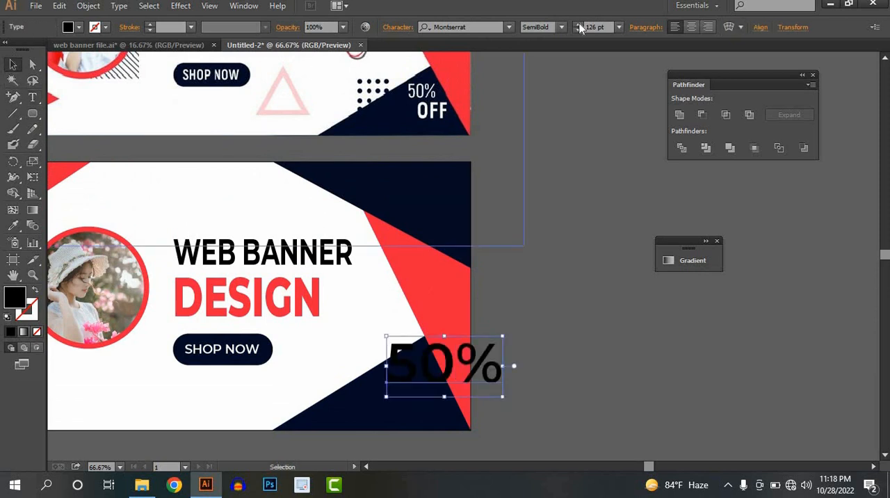
# Set the "50%" text to the Medium font style and scale it down to about 57 pt.
pyautogui.click(561, 28)
pyautogui.click(560, 153)
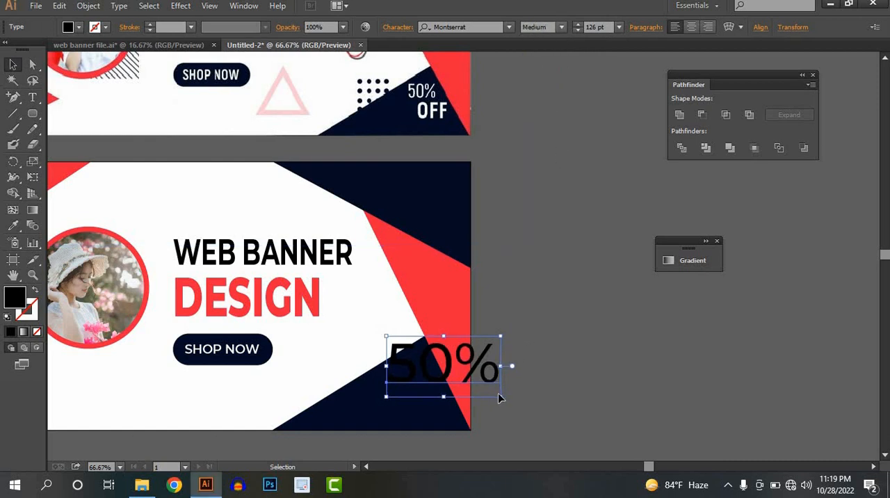
pyautogui.moveTo(498, 398); pyautogui.dragTo(411, 369)
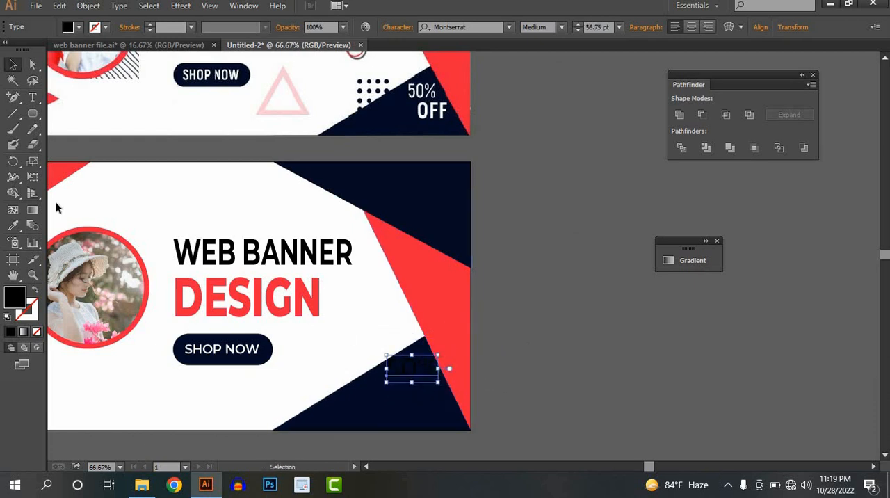
# Colour the "50%" text white by sampling the banner's white background with the Eyedropper.
pyautogui.click(13, 226)
pyautogui.click(139, 188)
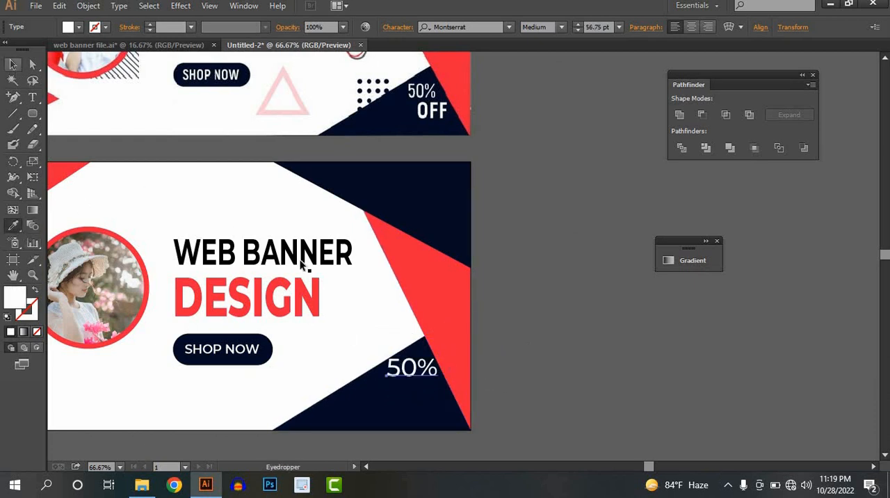
pyautogui.press('v')
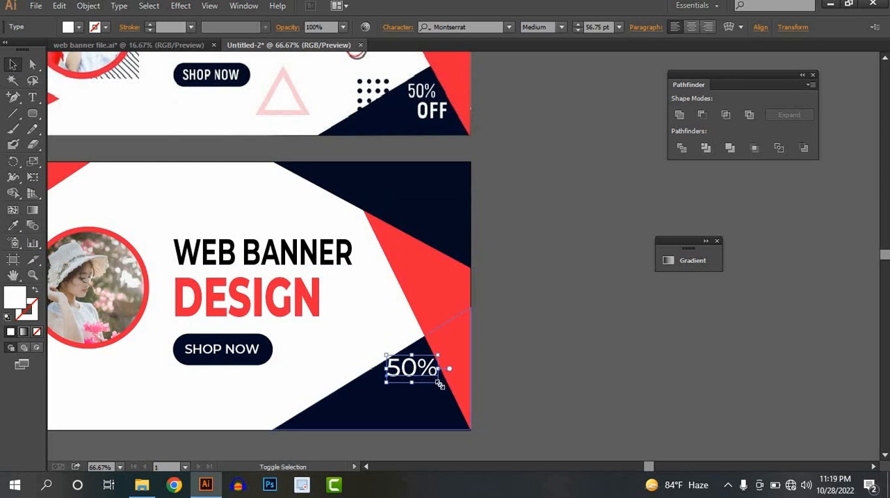
# Shrink the "50%" text to about 50 pt and duplicate it slightly below and to the right, with the copy reading "OFF".
pyautogui.moveTo(440, 384); pyautogui.dragTo(429, 402)
pyautogui.doubleClick(429, 402)
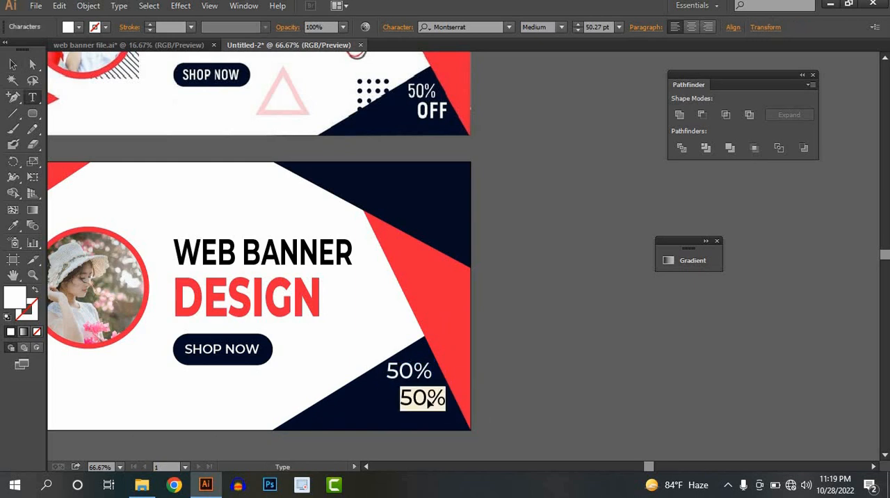
pyautogui.write('OFF')
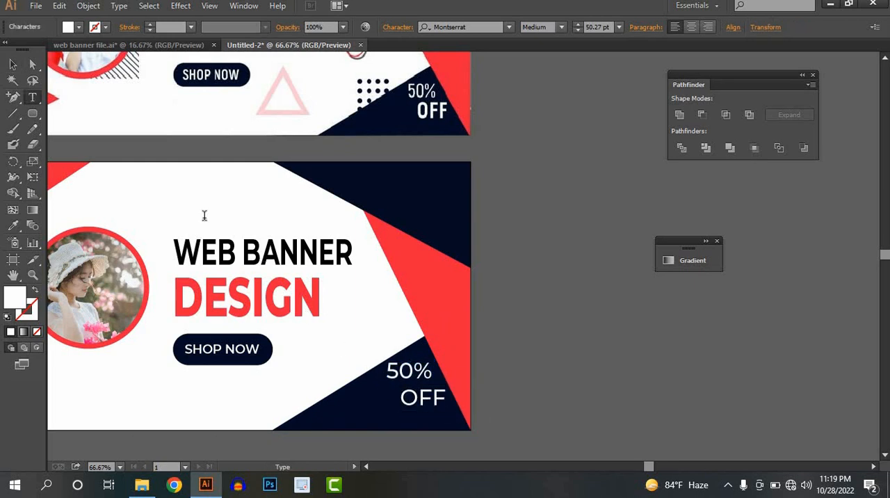
pyautogui.click(16, 65)
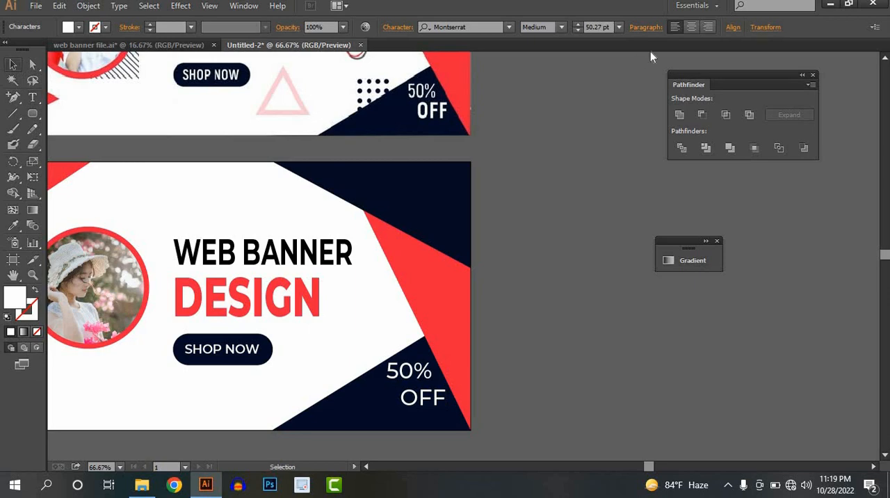
# Change the font style of the "OFF" text to ExtraBold.
pyautogui.click(561, 27)
pyautogui.click(580, 241)
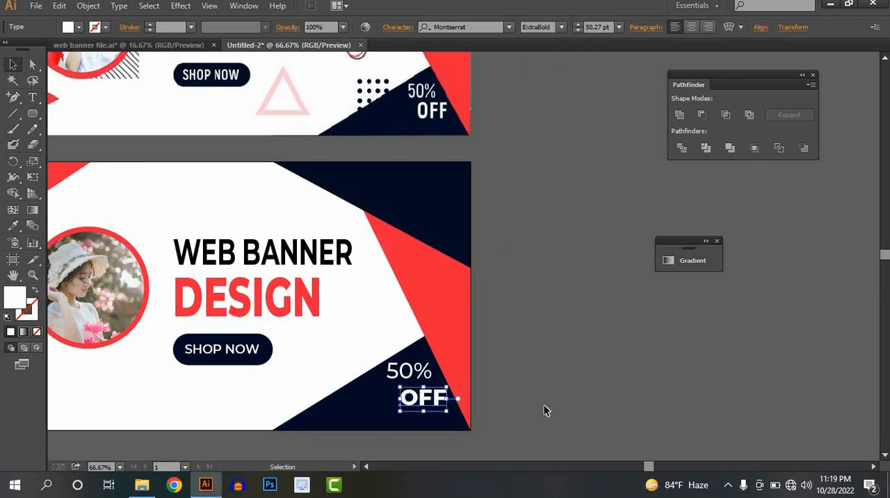
pyautogui.click(543, 404)
# Add the text "LOGO HERE" over the navy shape in the banner's upper-right corner.
pyautogui.scroll(-1, 528, 370)
pyautogui.moveTo(554, 343); pyautogui.dragTo(704, 329)
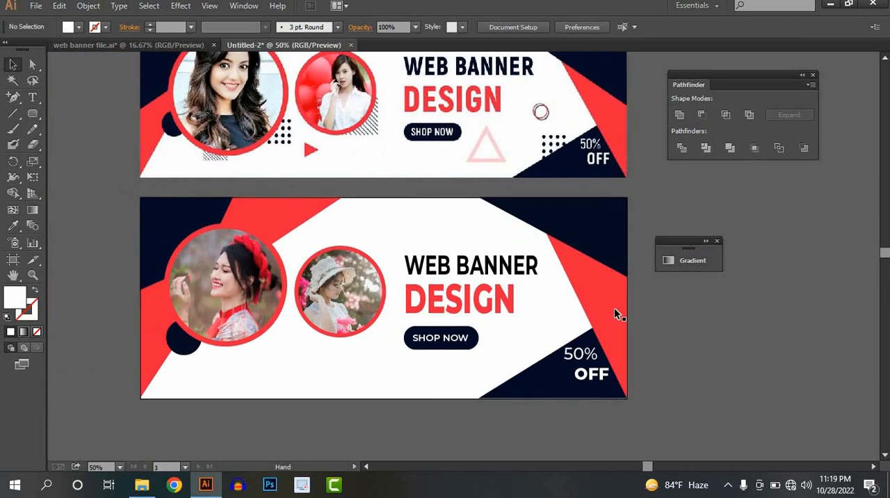
pyautogui.scroll(-1, 614, 310)
pyautogui.moveTo(560, 316); pyautogui.dragTo(493, 329)
pyautogui.scroll(1, 548, 293)
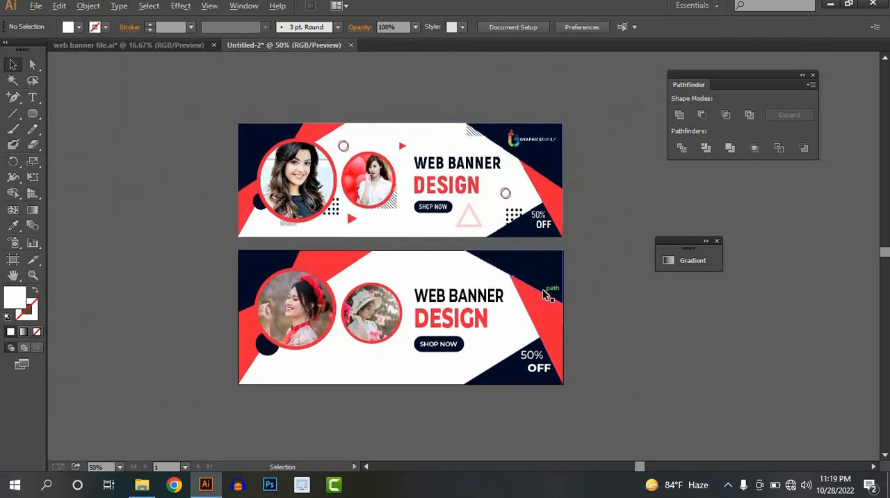
pyautogui.moveTo(501, 217); pyautogui.dragTo(445, 278)
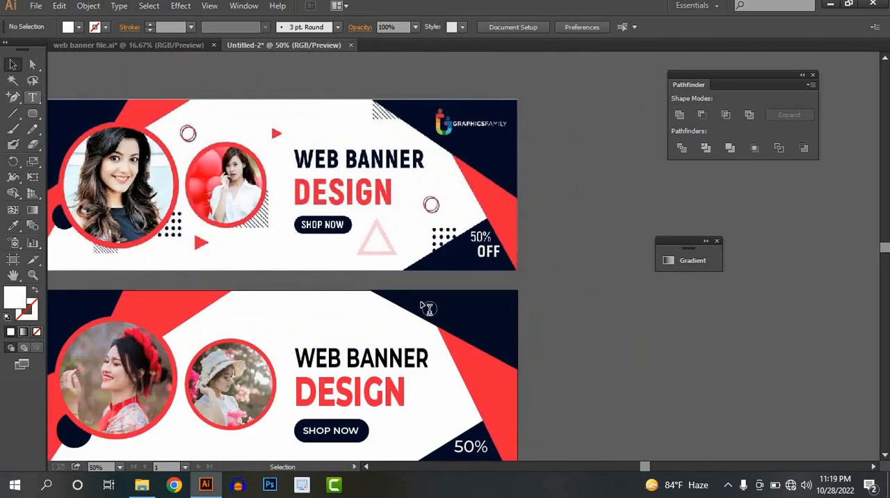
pyautogui.press('t')
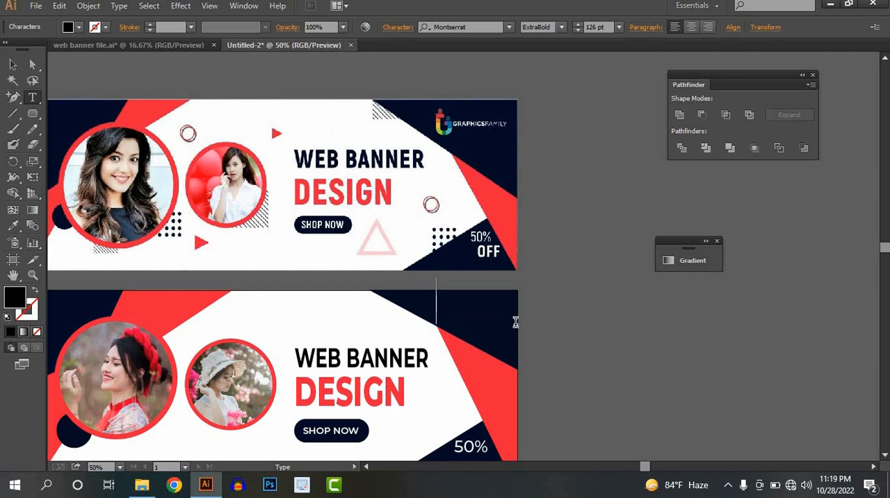
pyautogui.write('GO')
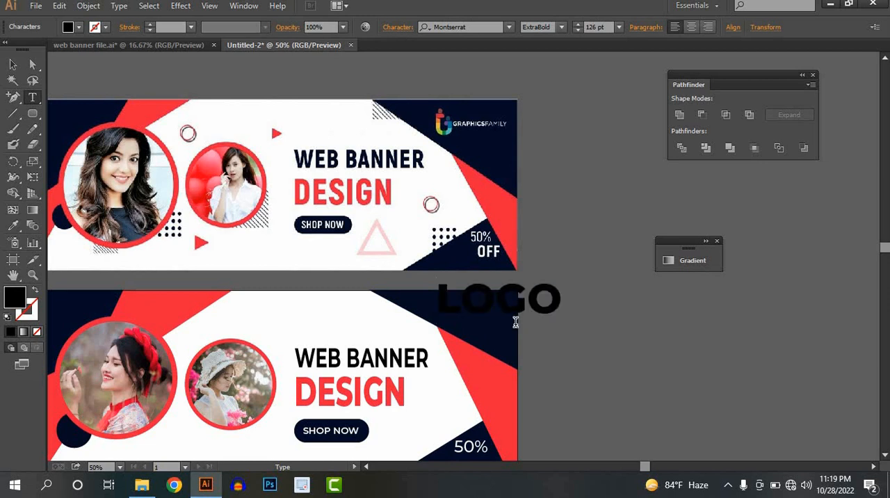
pyautogui.write(' HERE')
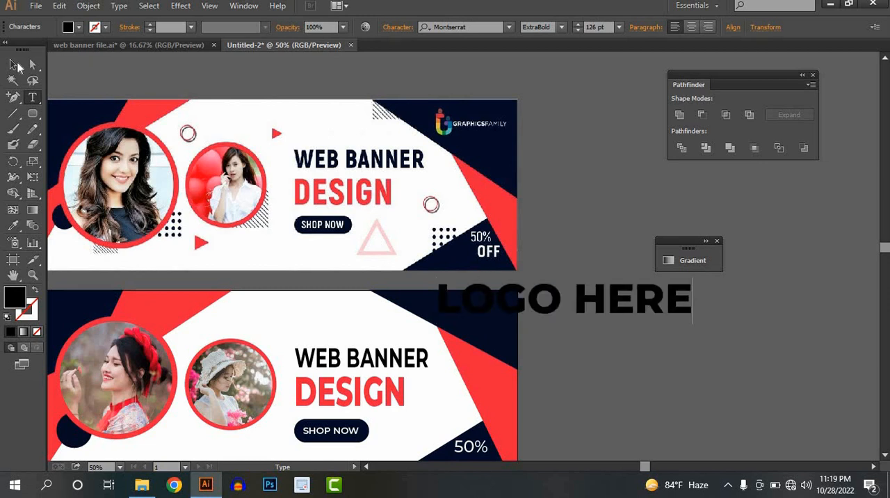
pyautogui.press('Escape')
# Set the "LOGO HERE" text to the Regular font style and scale it down to about 29 pt inside the navy corner.
pyautogui.click(560, 27)
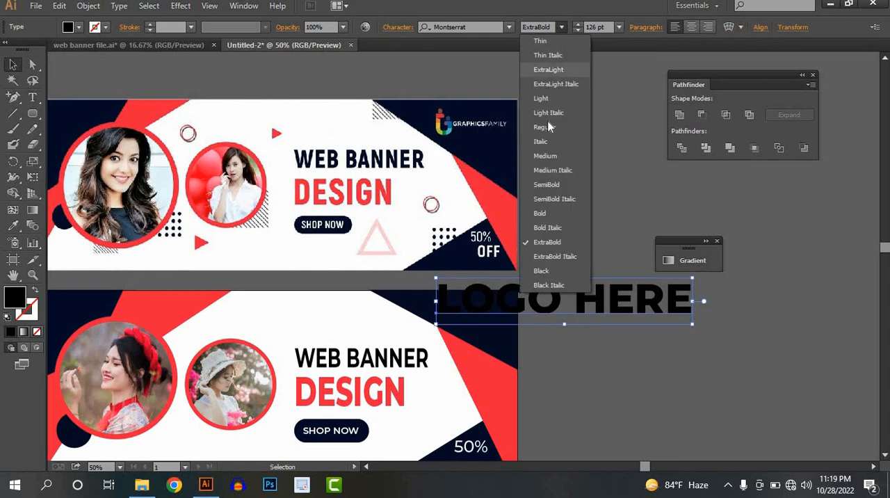
pyautogui.click(549, 126)
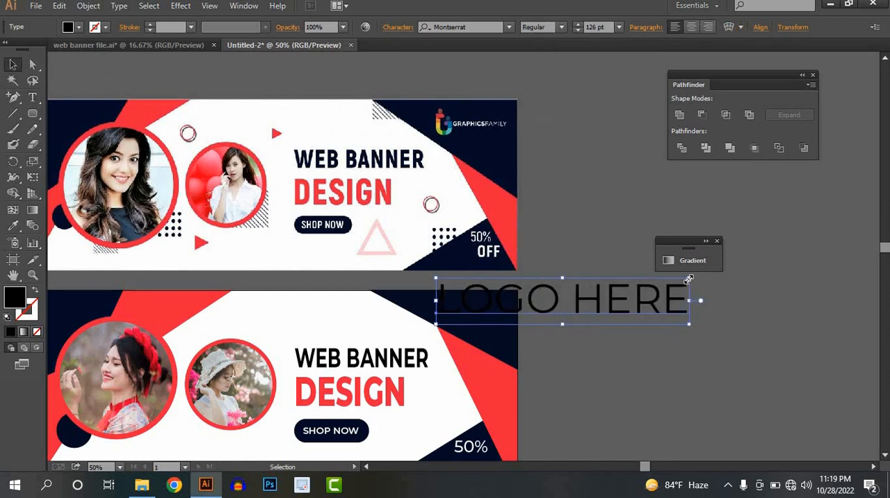
pyautogui.moveTo(688, 279); pyautogui.dragTo(486, 307)
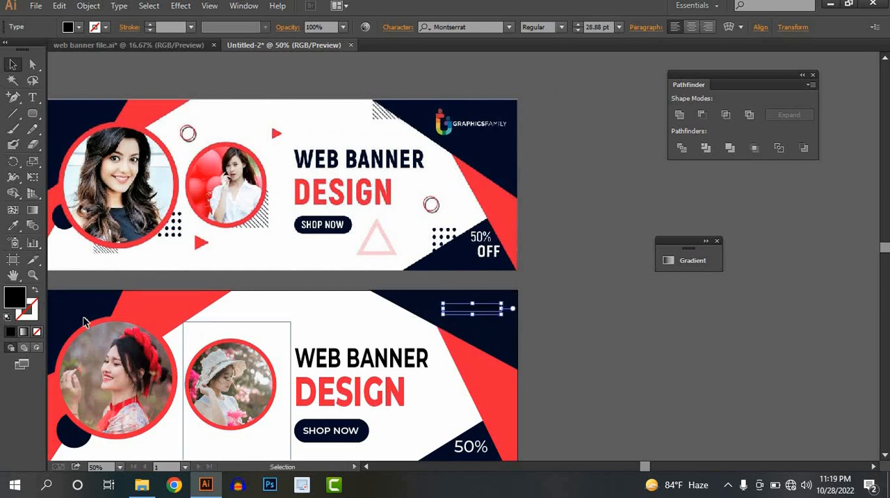
# Colour the "LOGO HERE" text white by sampling the reference banner's white background with the Eyedropper.
pyautogui.click(14, 227)
pyautogui.click(227, 106)
pyautogui.click(13, 65)
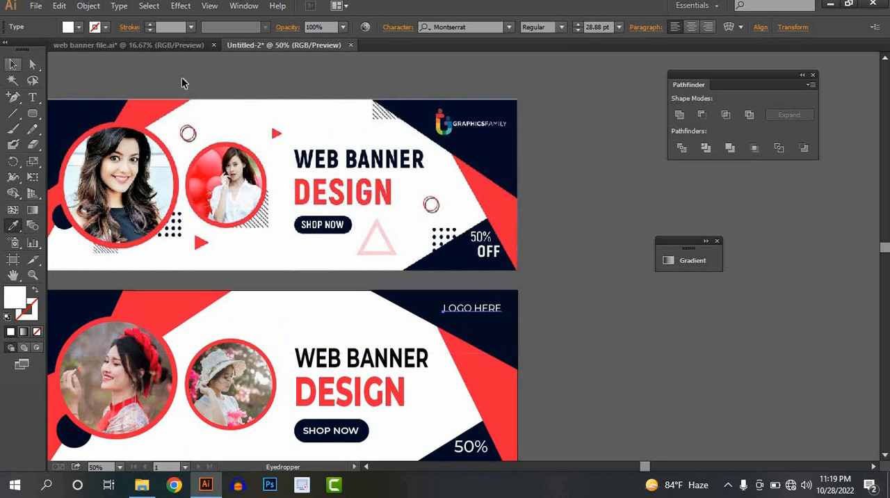
pyautogui.click(182, 84)
# Change the font style of the "LOGO HERE" text to Bold.
pyautogui.scroll(-1, 458, 320)
pyautogui.press('super')
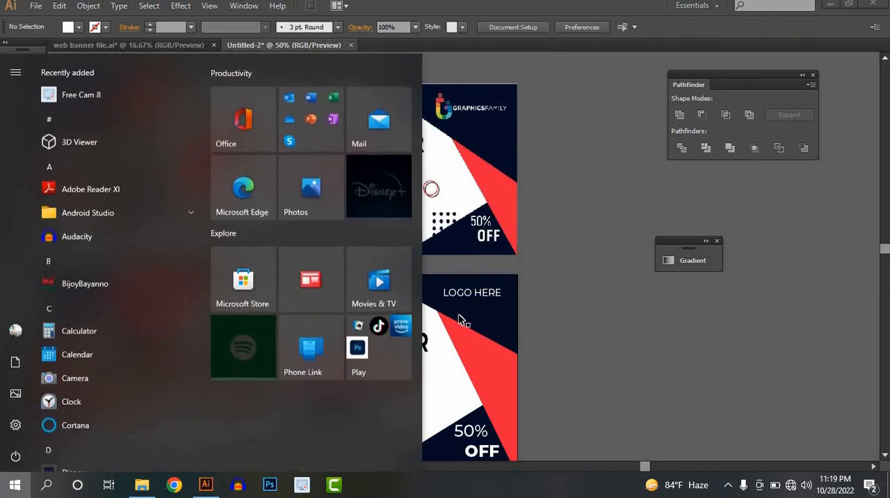
pyautogui.click(478, 297)
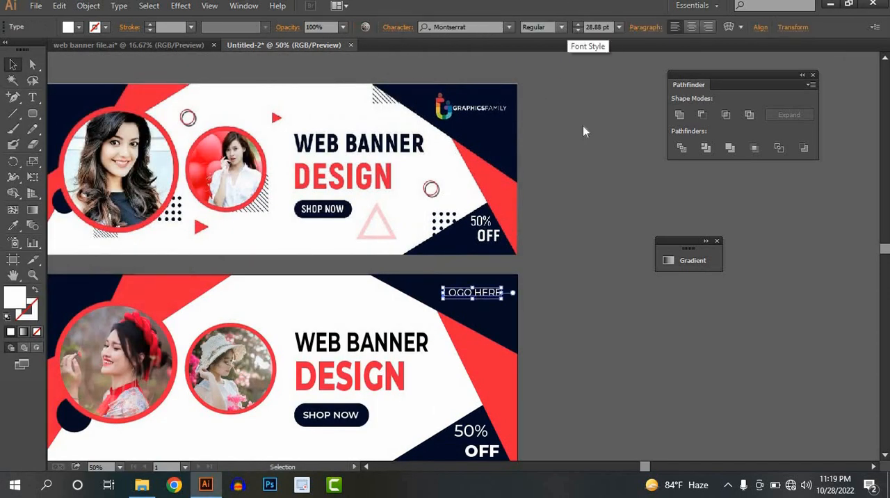
pyautogui.click(561, 26)
pyautogui.click(583, 215)
pyautogui.click(487, 344)
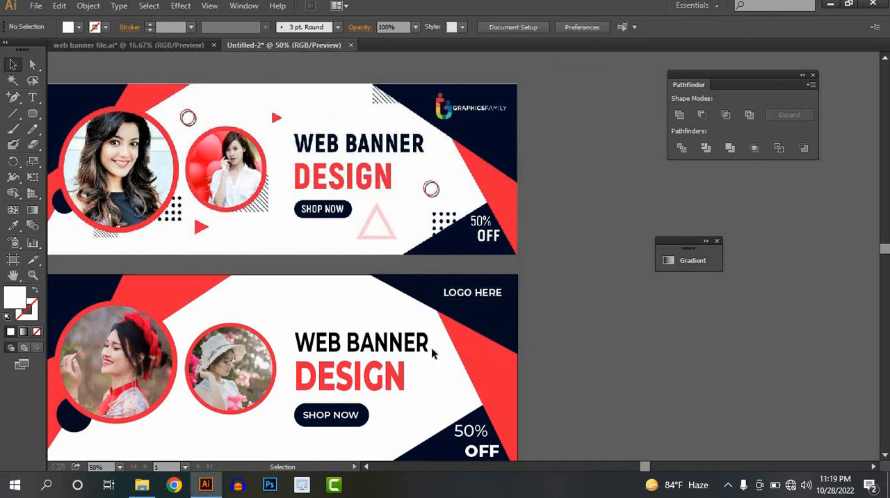
# Draw a small circle on the banner's white area just above the smaller portrait.
pyautogui.hotkey('ctrl', '-')
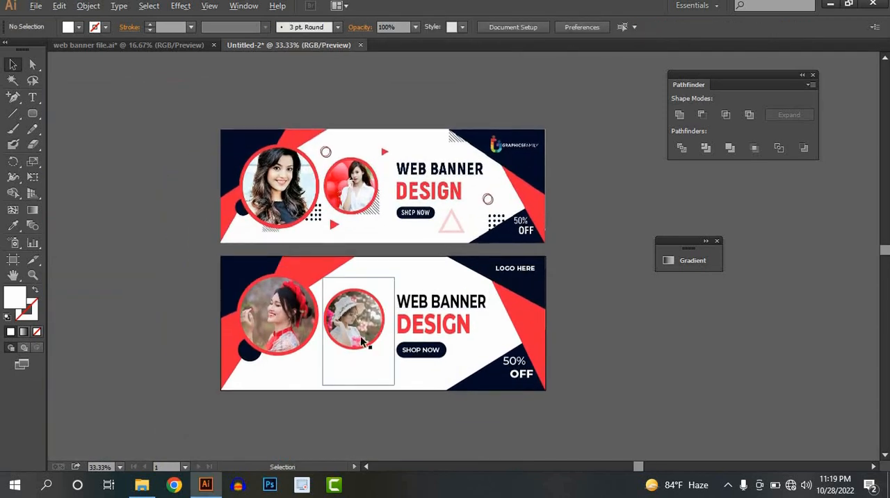
pyautogui.scroll(1, 360, 335)
pyautogui.moveTo(383, 246); pyautogui.dragTo(384, 312)
pyautogui.scroll(1, 342, 310)
pyautogui.moveTo(417, 267); pyautogui.dragTo(362, 324)
pyautogui.moveTo(34, 118); pyautogui.dragTo(89, 145)
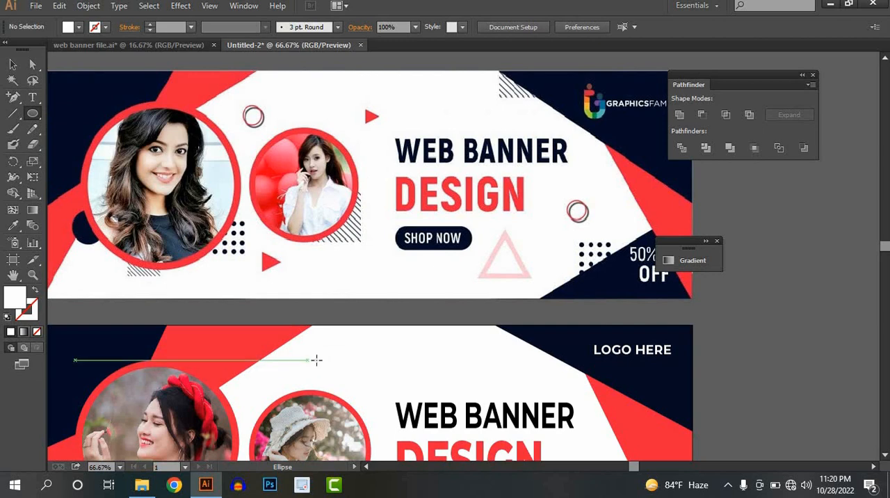
pyautogui.moveTo(313, 359); pyautogui.dragTo(326, 373)
# Give the small circle a red stroke with a weight of 4 pt.
pyautogui.click(106, 27)
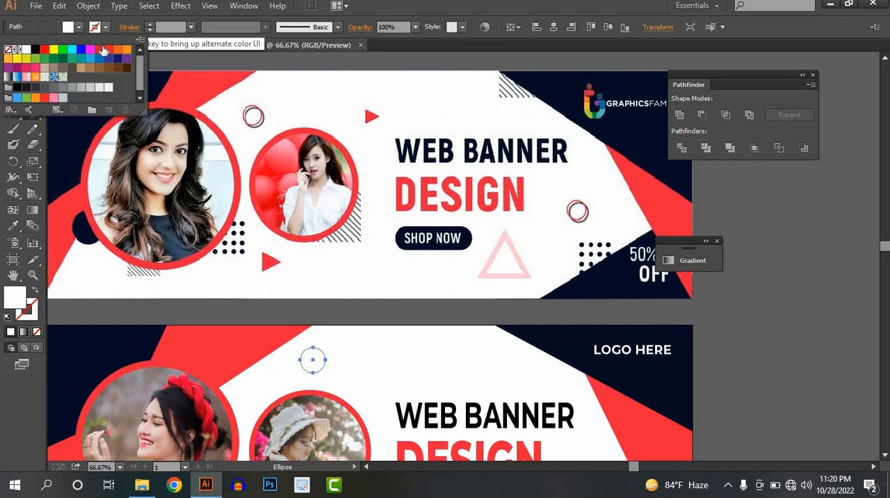
pyautogui.click(108, 48)
pyautogui.click(106, 29)
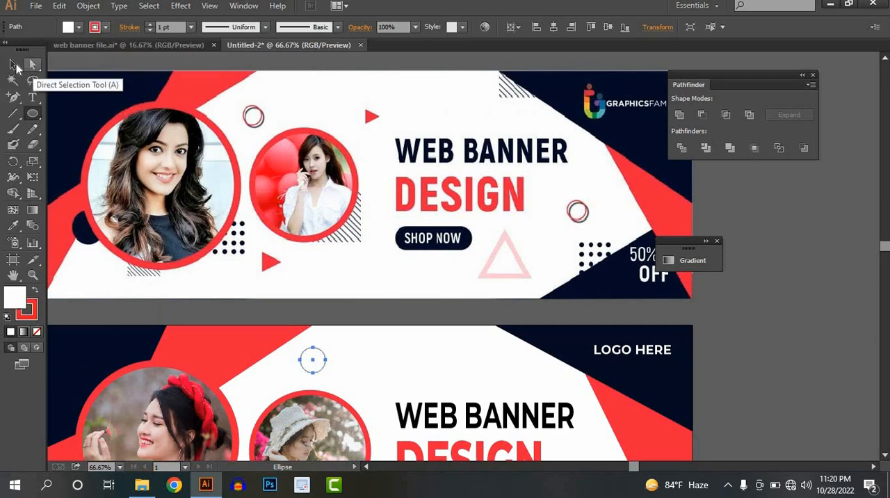
pyautogui.click(13, 66)
pyautogui.click(322, 358)
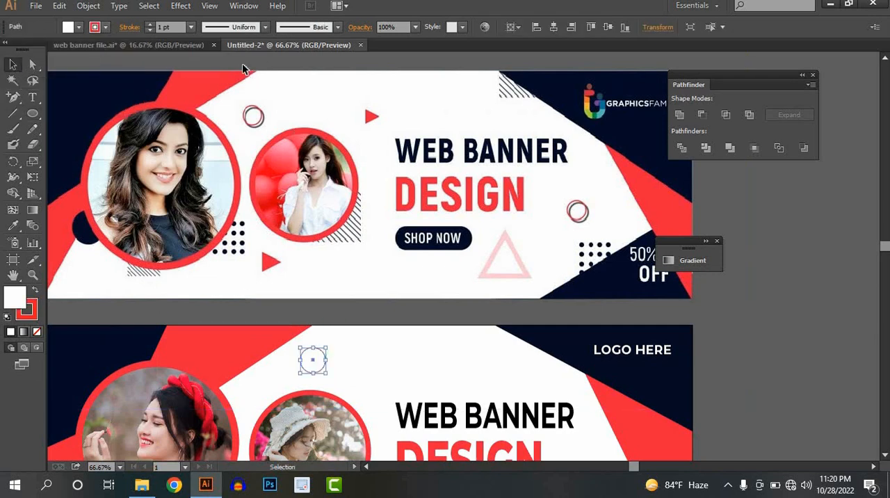
pyautogui.click(148, 24)
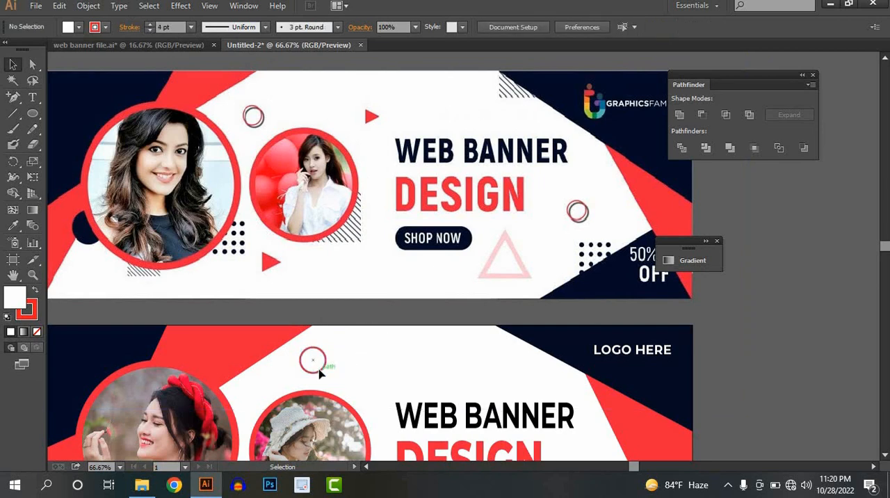
# Duplicate the small red circle slightly to the right, overlapping the original, and give the copy a dark grey stroke.
pyautogui.moveTo(322, 374); pyautogui.dragTo(327, 375)
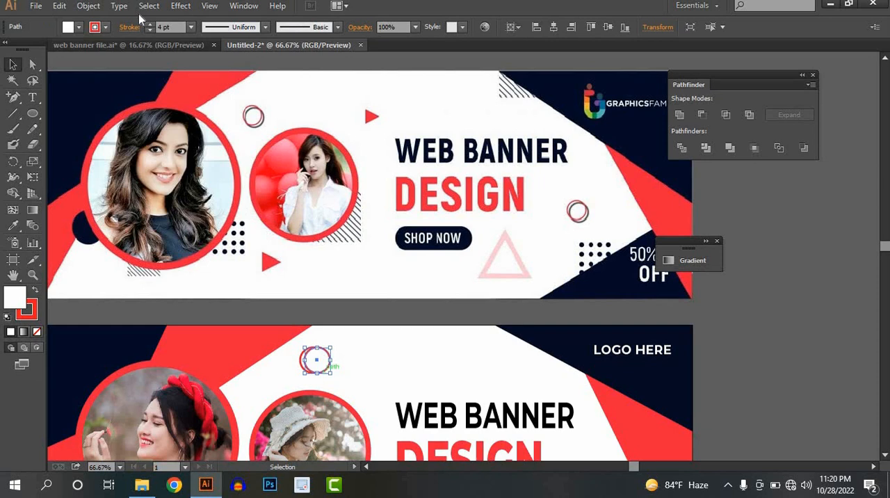
pyautogui.click(106, 26)
pyautogui.click(54, 87)
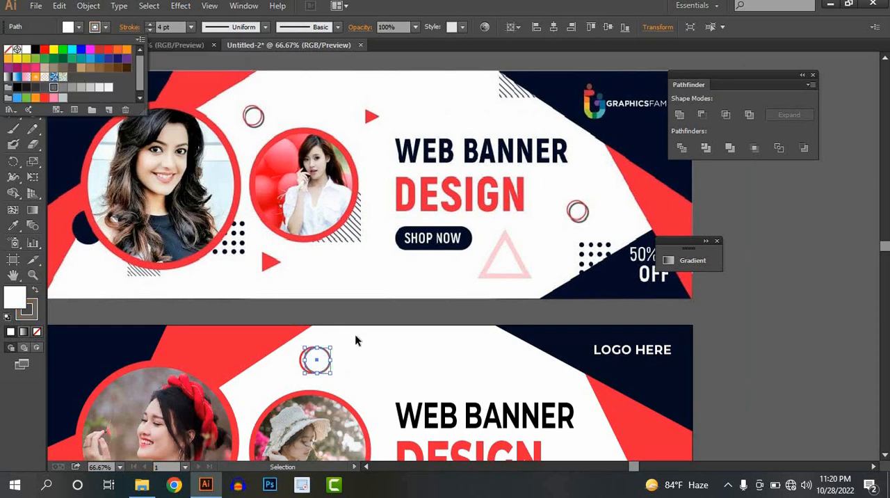
pyautogui.click(367, 375)
# Send the grey circle behind the red one and remove the red circle's white fill so both outlines show.
pyautogui.click(328, 369)
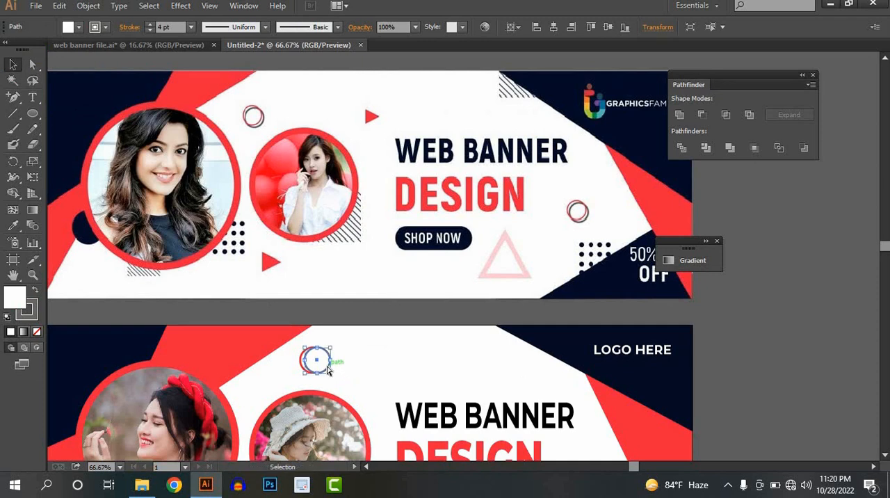
pyautogui.hotkey('ctrl', '[')
pyautogui.click(340, 368)
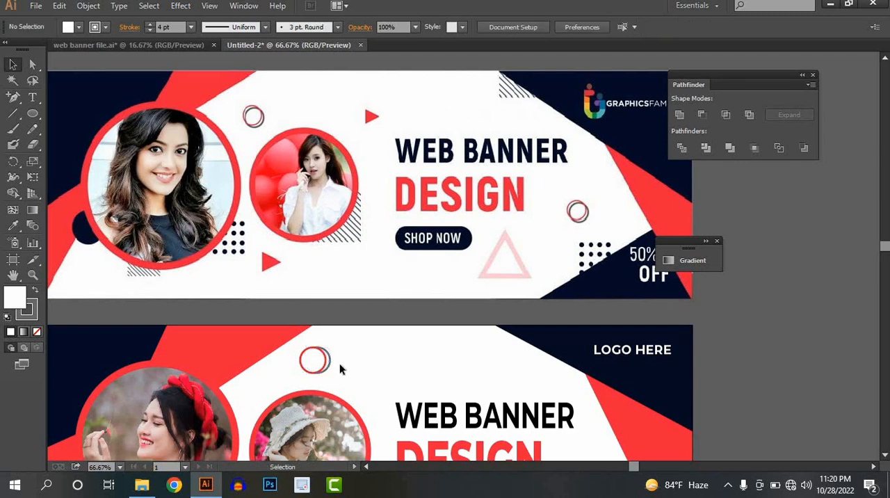
pyautogui.click(312, 367)
pyautogui.click(95, 26)
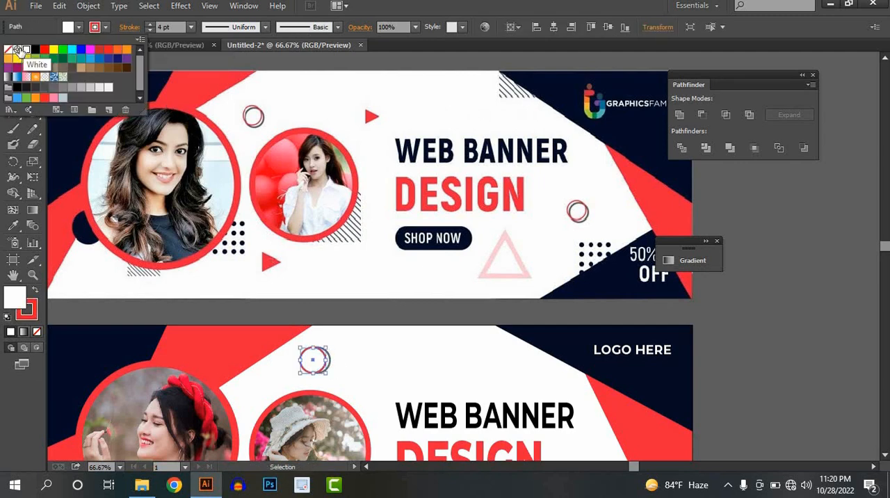
pyautogui.click(9, 50)
pyautogui.click(402, 355)
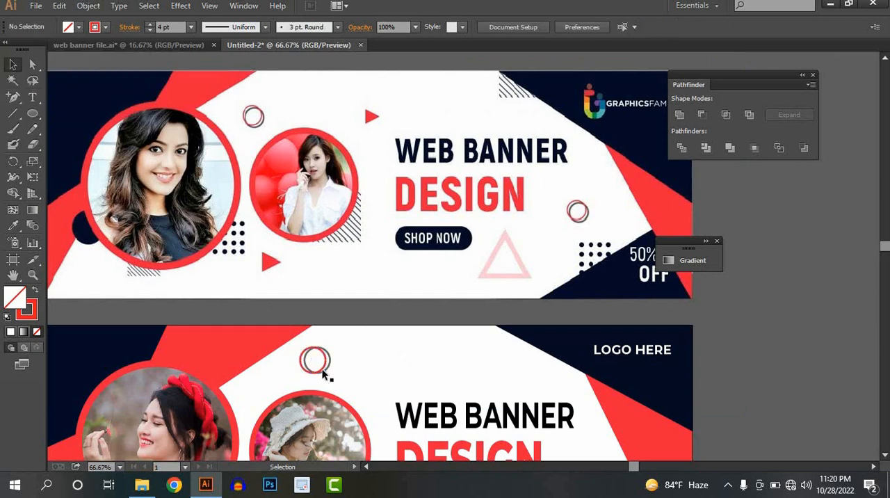
# Create a three-sided polygon at the banner's upper edge, above the headline, with the Polygon tool.
pyautogui.hotkey('ctrl', '-')
pyautogui.scroll(1, 356, 294)
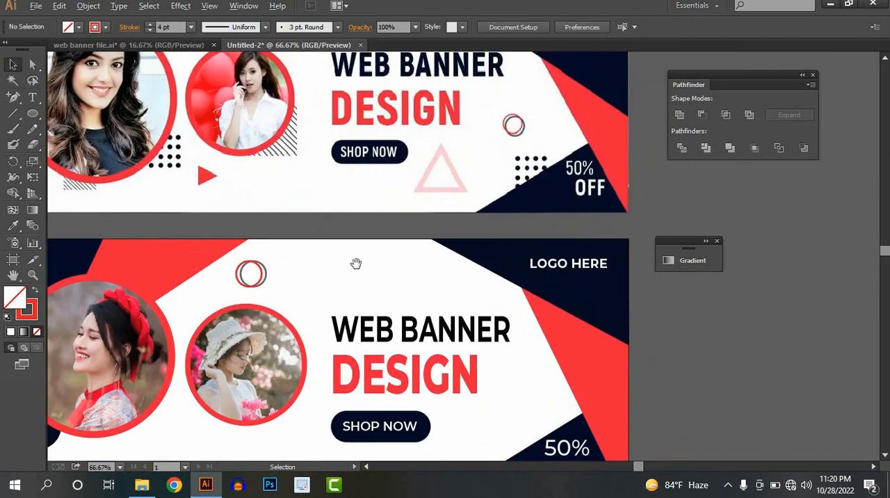
pyautogui.moveTo(355, 263); pyautogui.dragTo(343, 326)
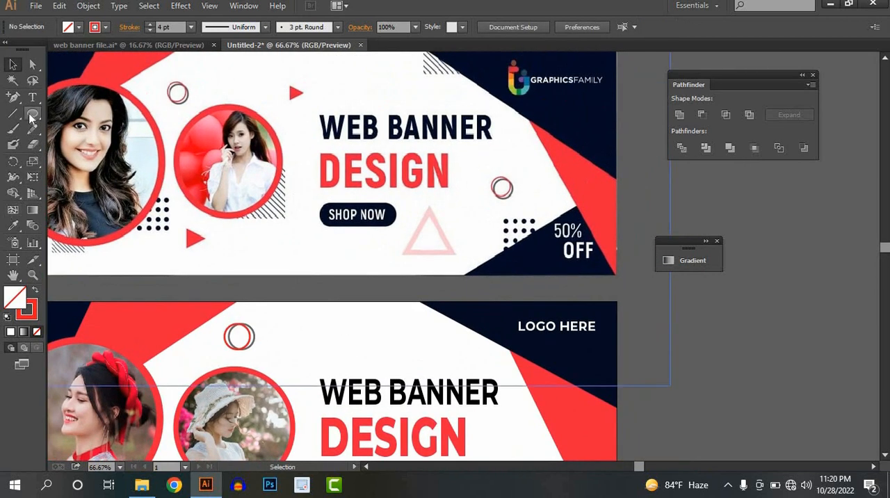
pyautogui.moveTo(31, 120); pyautogui.dragTo(88, 157)
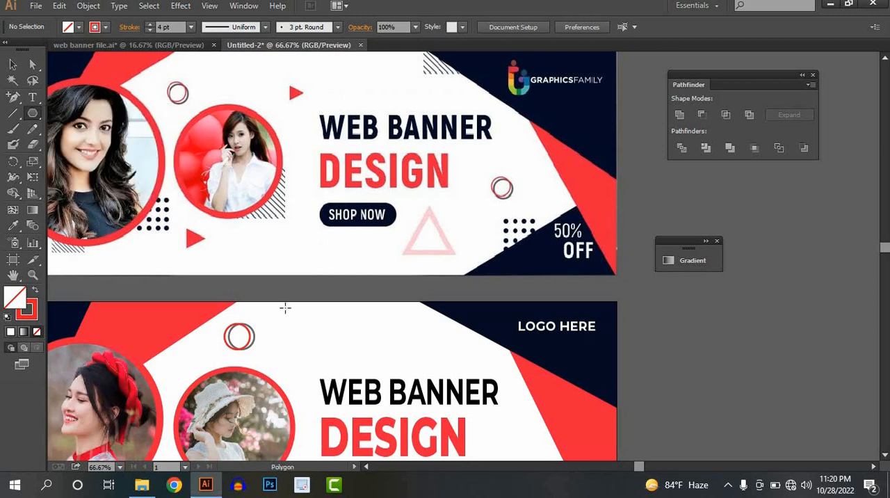
pyautogui.click(337, 330)
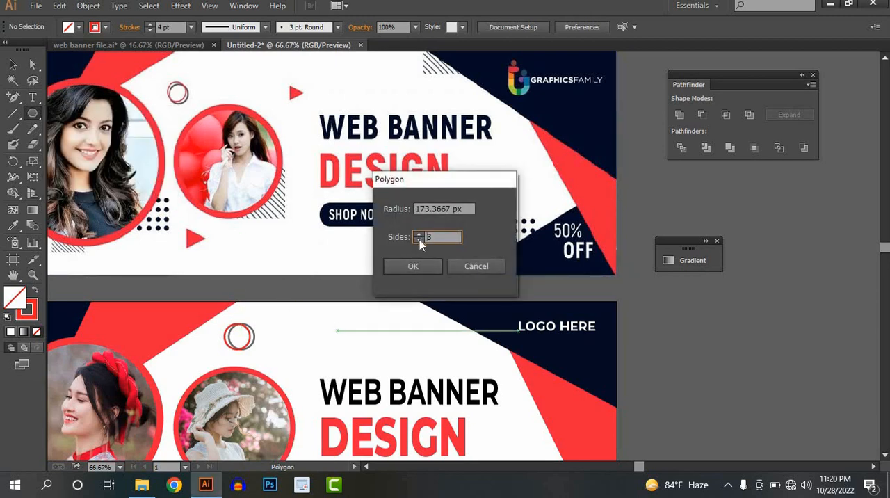
pyautogui.click(415, 268)
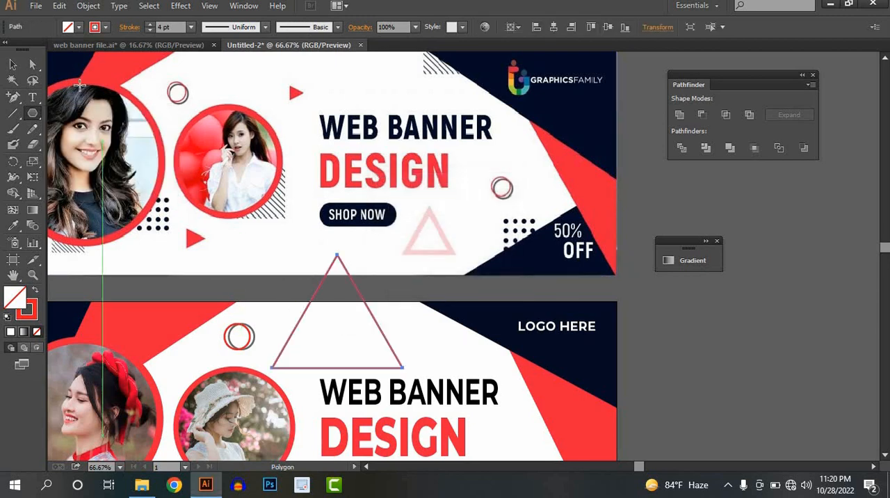
# Remove the triangle's stroke and fill it with the red sampled from the reference banner's corner shape.
pyautogui.click(9, 66)
pyautogui.click(105, 26)
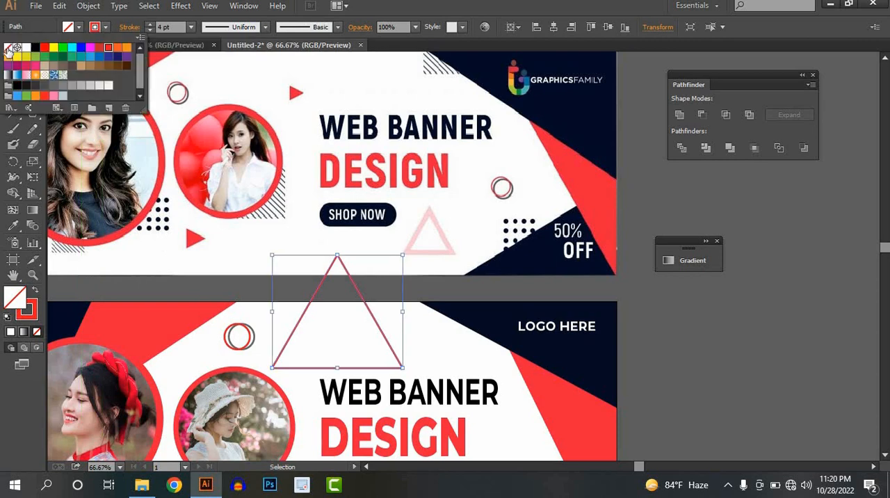
pyautogui.click(8, 47)
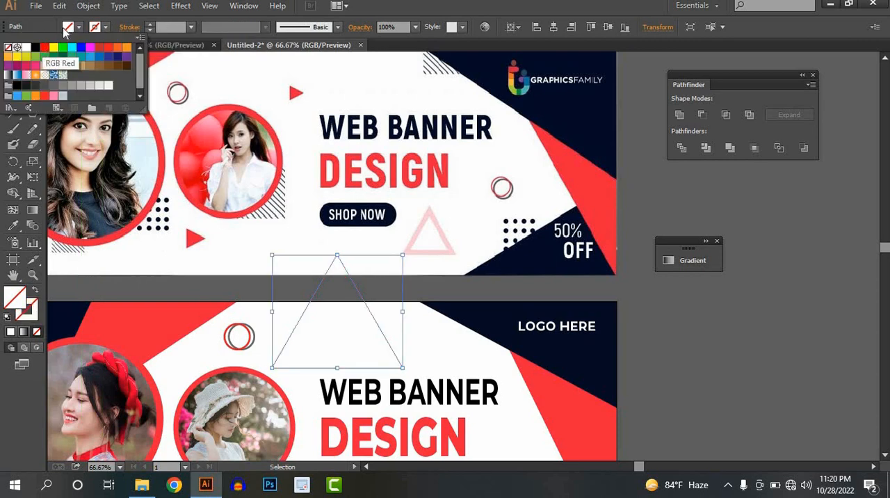
pyautogui.click(14, 225)
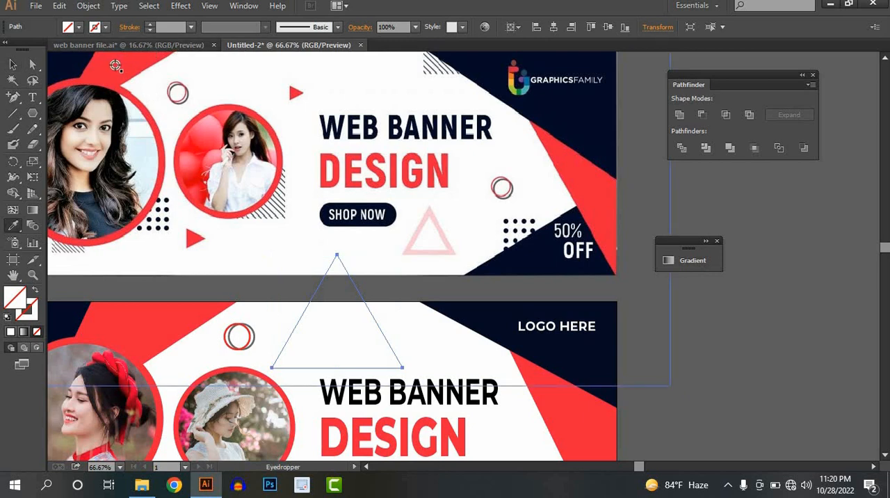
pyautogui.click(116, 66)
# Scale the red triangle down to a small accent at the banner's upper edge, above the "WEB BANNER" headline.
pyautogui.click(15, 65)
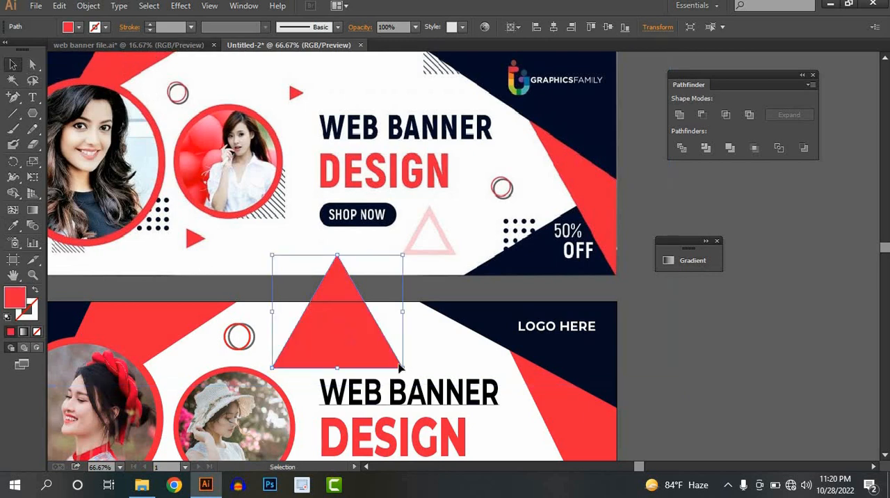
pyautogui.moveTo(401, 365); pyautogui.dragTo(350, 301)
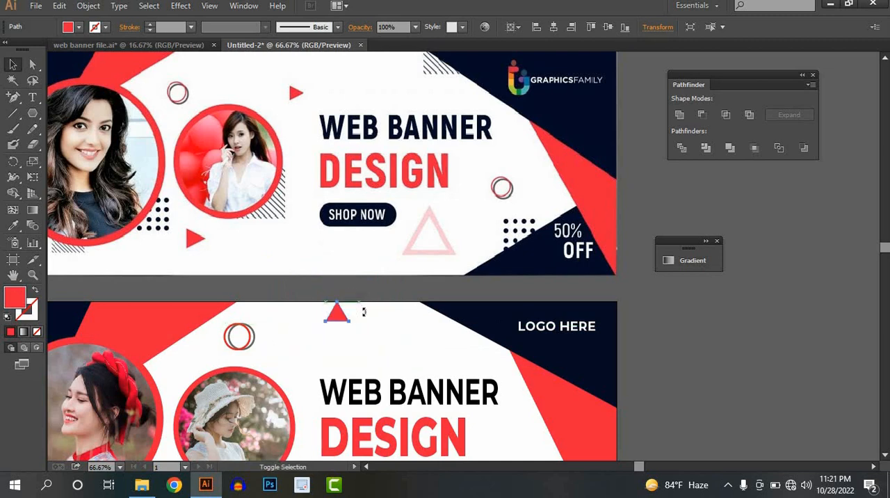
# Rotate the small red triangle to point right and position it between the small portrait and the "WEB BANNER" headline.
pyautogui.moveTo(363, 311); pyautogui.dragTo(346, 318)
pyautogui.moveTo(360, 311); pyautogui.dragTo(302, 360)
pyautogui.click(331, 350)
pyautogui.scroll(-1, 331, 350)
# Place a right-pointing red triangle copy below the portraits and a larger upright one beside the SHOP NOW button.
pyautogui.click(303, 378)
pyautogui.scroll(-1, 303, 378)
pyautogui.scroll(1, 291, 376)
pyautogui.click(189, 391)
pyautogui.moveTo(339, 400); pyautogui.dragTo(372, 344)
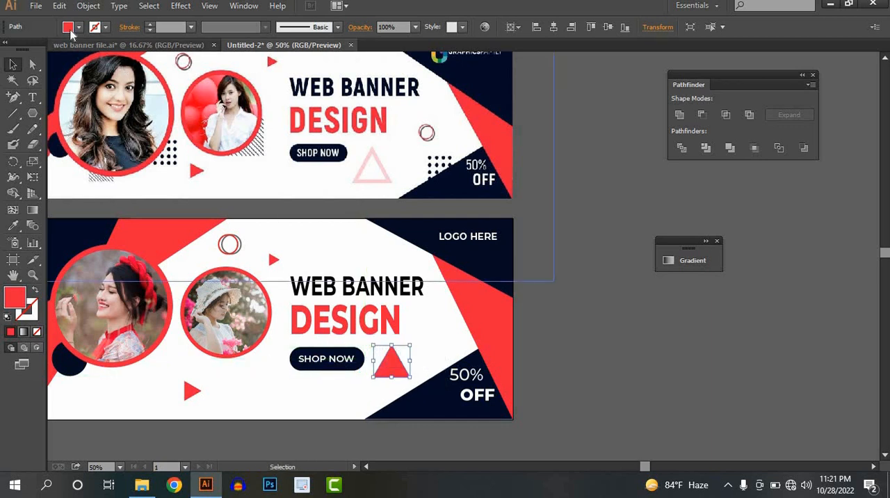
# Remove the fill of the triangle beside SHOP NOW and give it a red 14 pt stroke.
pyautogui.click(68, 26)
pyautogui.click(7, 46)
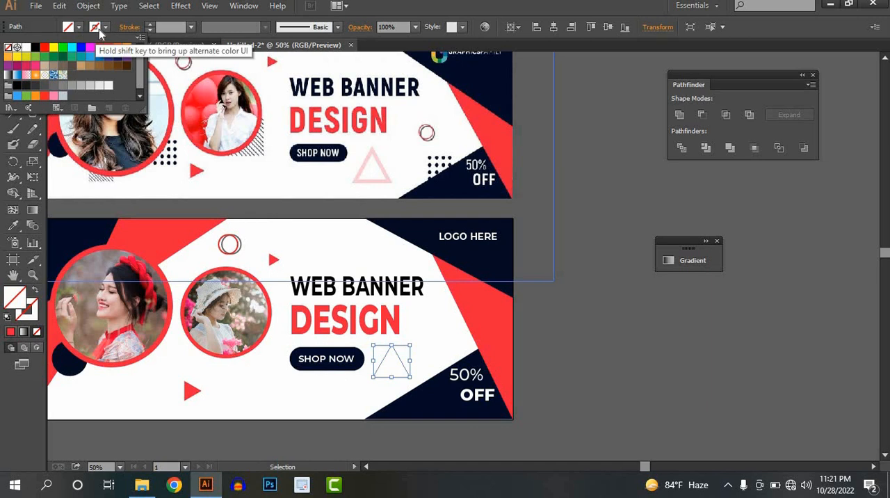
pyautogui.click(99, 30)
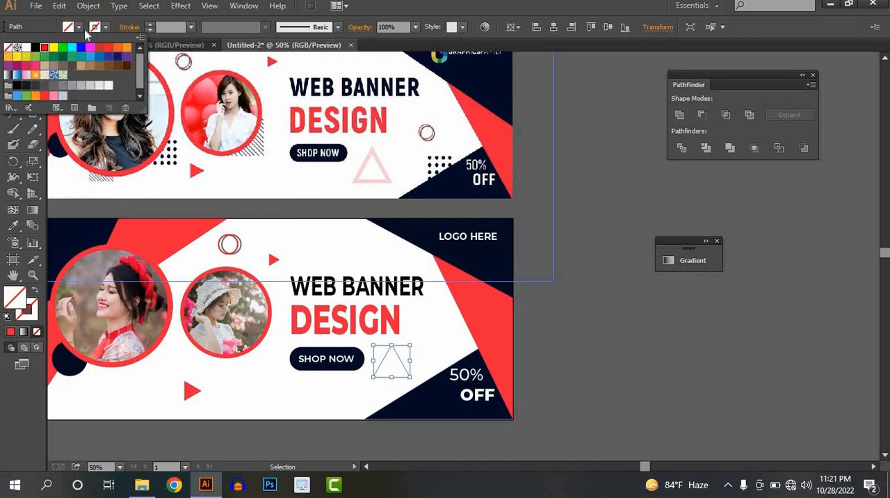
pyautogui.click(44, 47)
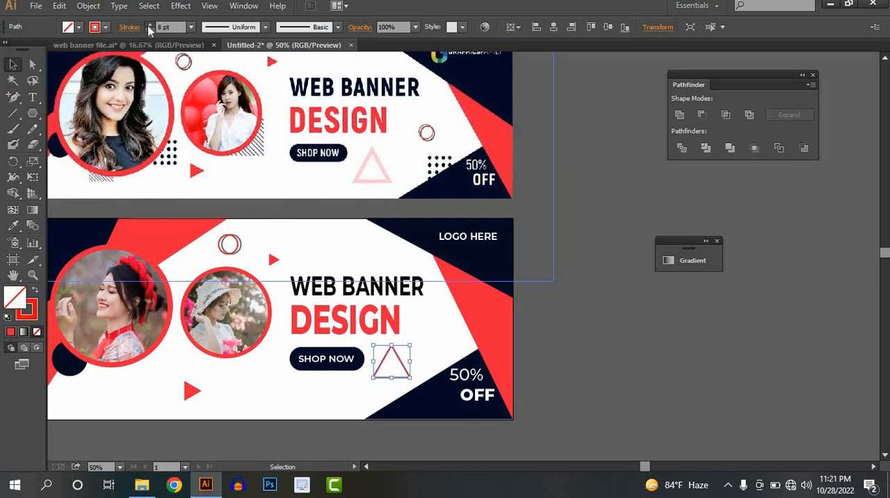
pyautogui.click(148, 25)
pyautogui.click(148, 25)
pyautogui.click(148, 25)
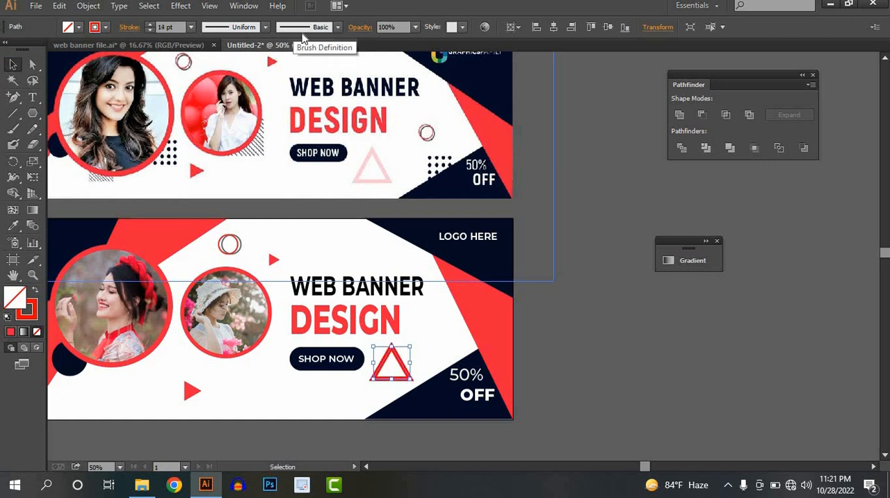
# Lower the outlined triangle's opacity to 30%.
pyautogui.click(415, 27)
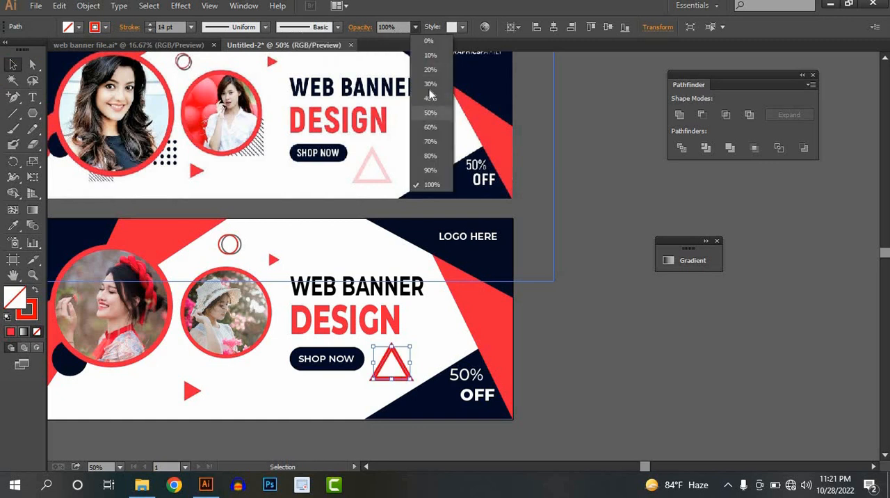
pyautogui.click(425, 89)
pyautogui.click(546, 342)
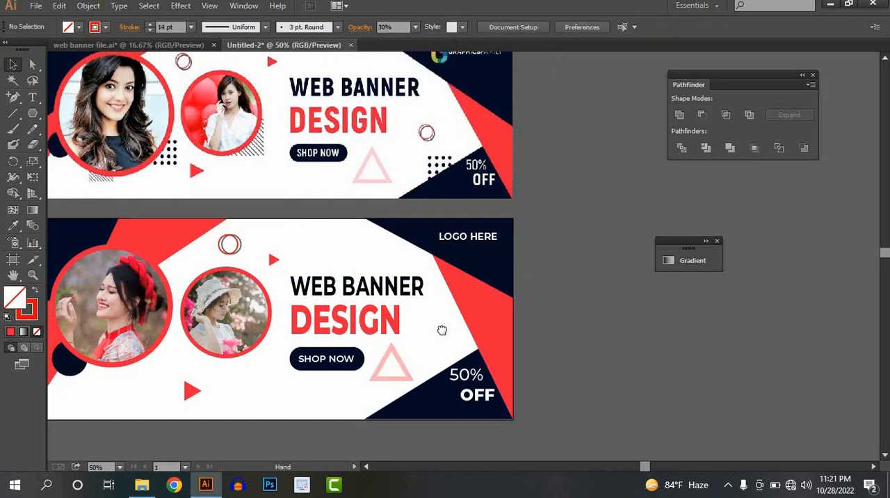
# Copy the overlapping red and grey circle outlines to the area beside "DESIGN" and make the copy slightly smaller.
pyautogui.hscroll(-1, 258, 210)
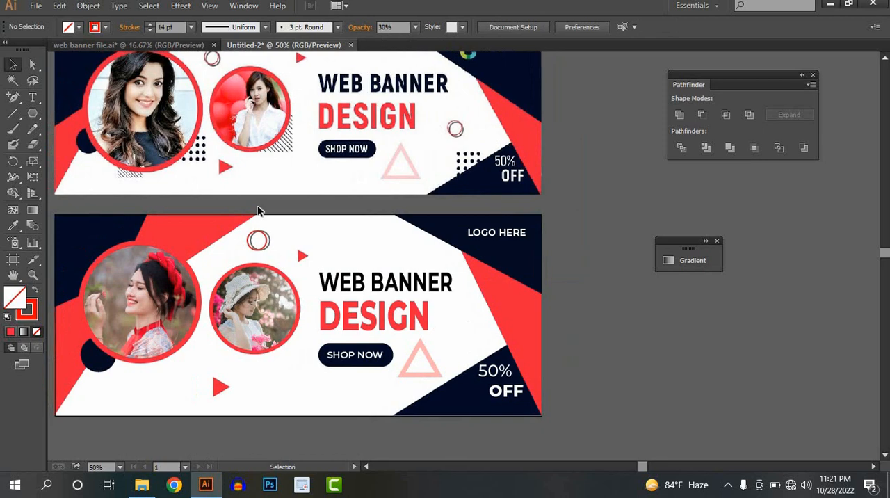
pyautogui.click(261, 245)
pyautogui.moveTo(267, 245); pyautogui.dragTo(462, 325)
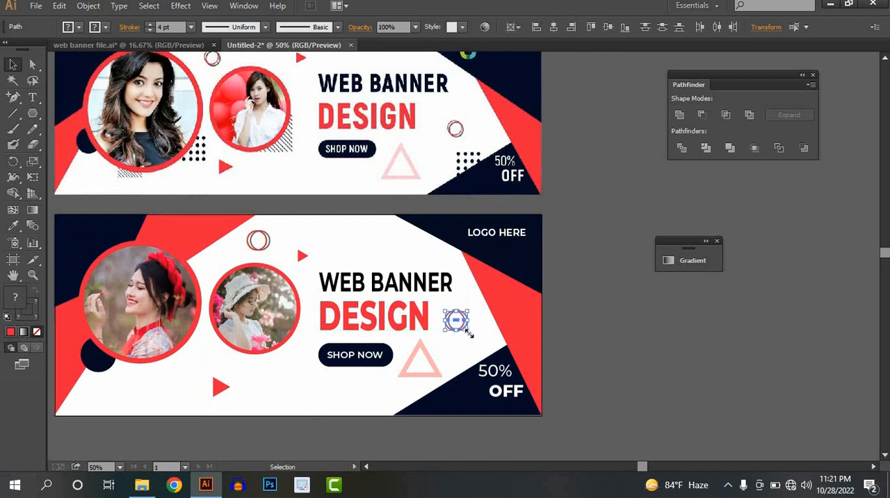
pyautogui.click(571, 355)
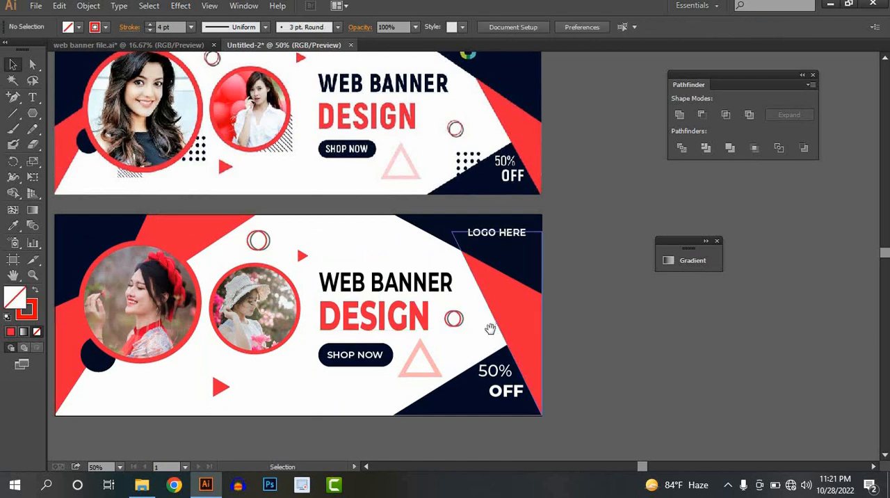
# Compare the recreated banner with the reference banner to find the decorative elements still missing.
pyautogui.moveTo(523, 357); pyautogui.dragTo(589, 400)
pyautogui.scroll(-2, 377, 309)
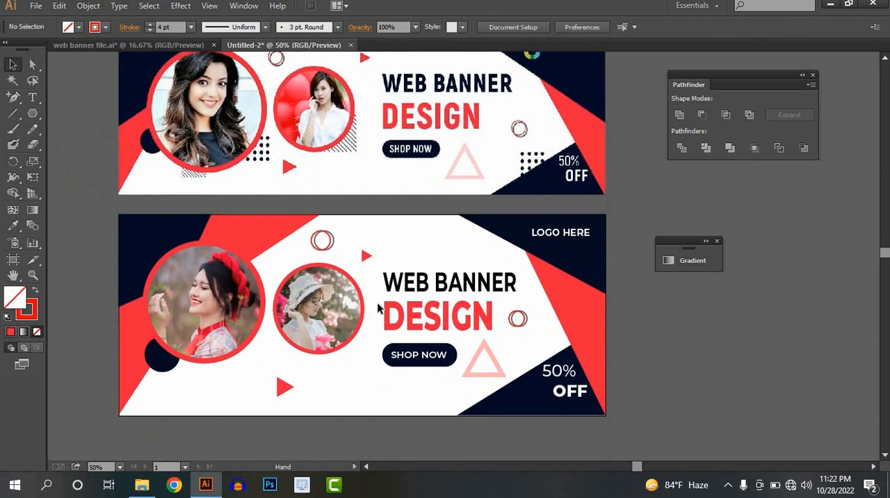
pyautogui.hotkey('ctrl', '-')
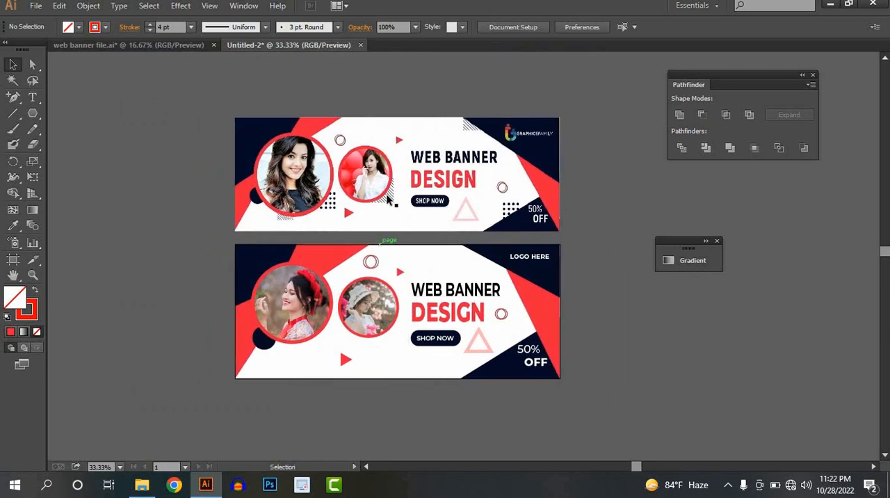
pyautogui.scroll(1, 304, 302)
pyautogui.moveTo(357, 281); pyautogui.dragTo(332, 337)
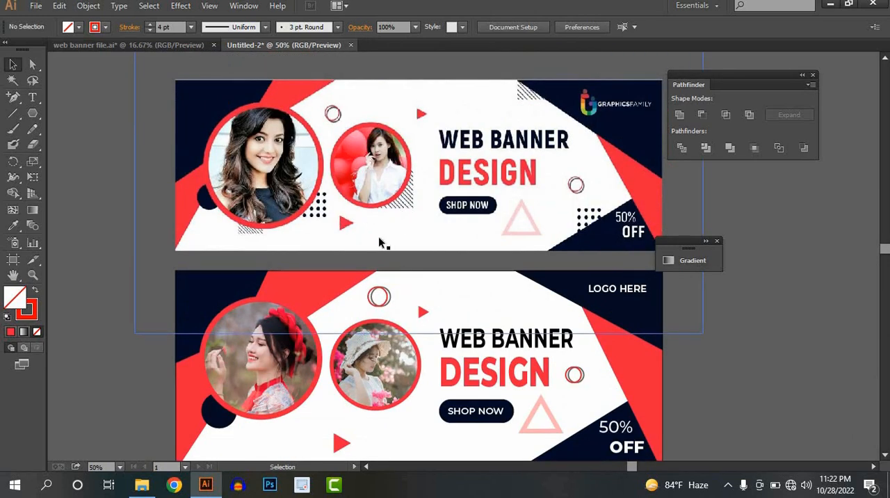
pyautogui.scroll(2, 380, 240)
pyautogui.moveTo(410, 265); pyautogui.dragTo(340, 174)
pyautogui.scroll(-1, 384, 231)
pyautogui.moveTo(473, 248); pyautogui.dragTo(428, 139)
# Draw a small circle with the Ellipse tool in the white area below the small portrait.
pyautogui.scroll(1, 309, 310)
pyautogui.moveTo(350, 298); pyautogui.dragTo(394, 274)
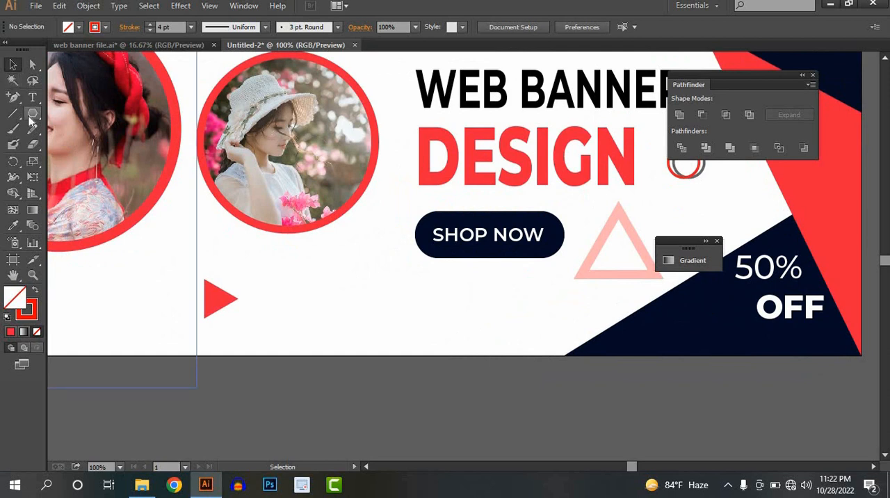
pyautogui.moveTo(32, 113); pyautogui.dragTo(96, 159)
pyautogui.press('l')
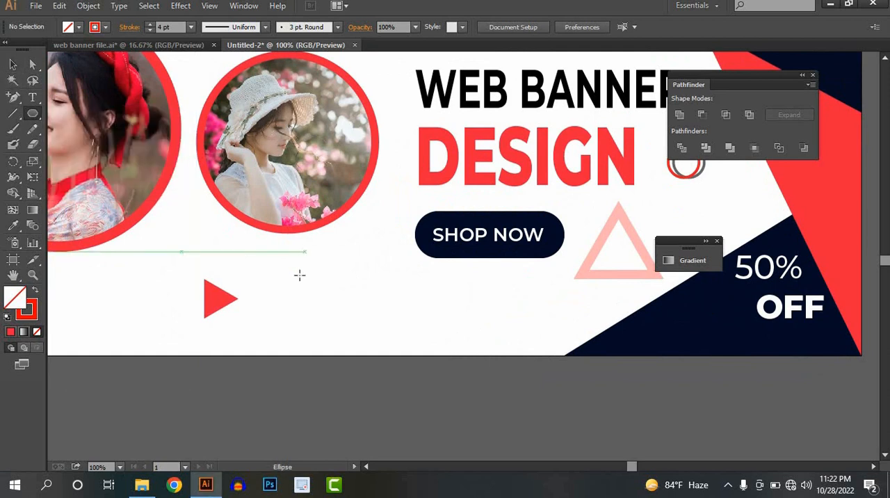
pyautogui.moveTo(300, 276); pyautogui.dragTo(308, 285)
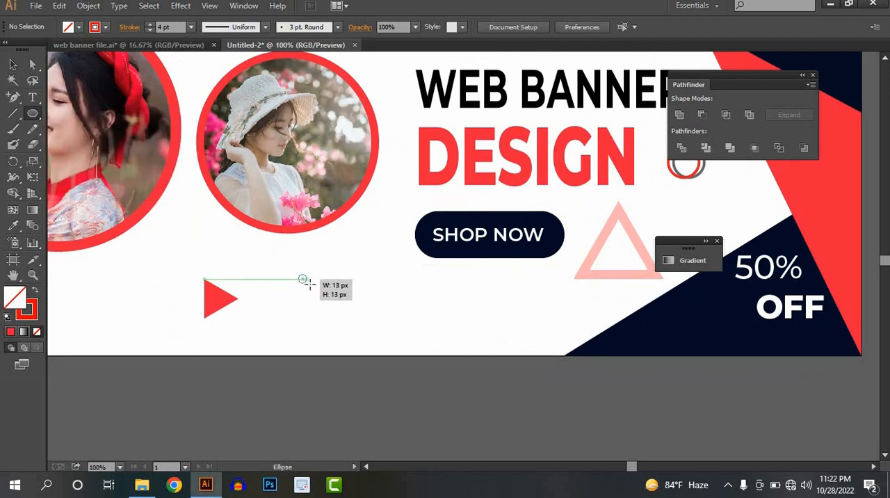
pyautogui.press('v')
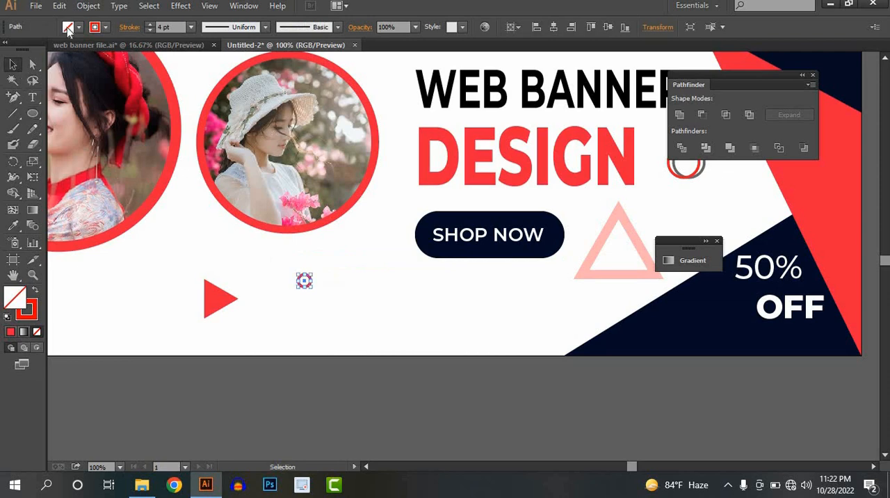
# Fill the small circle with black and remove its stroke.
pyautogui.click(68, 27)
pyautogui.click(37, 57)
pyautogui.click(103, 28)
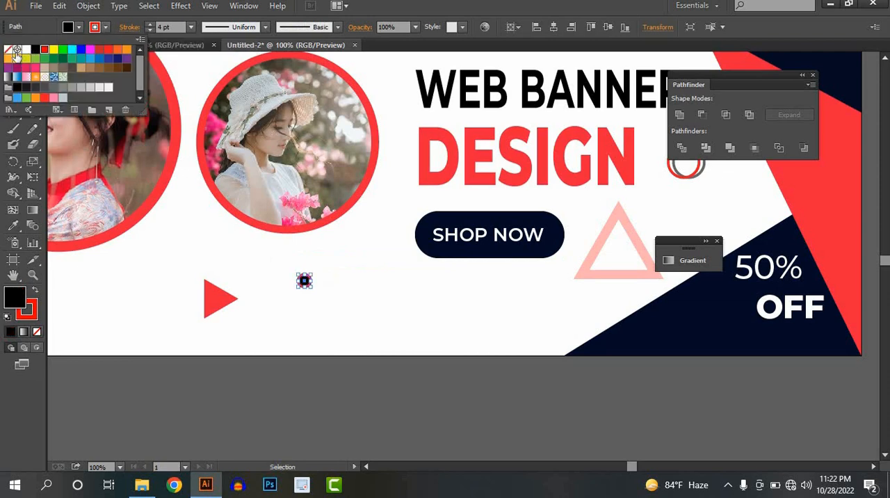
pyautogui.click(9, 56)
pyautogui.click(319, 308)
# Duplicate the black dot sideways at equal spacing to form a row of five dots.
pyautogui.scroll(1, 314, 302)
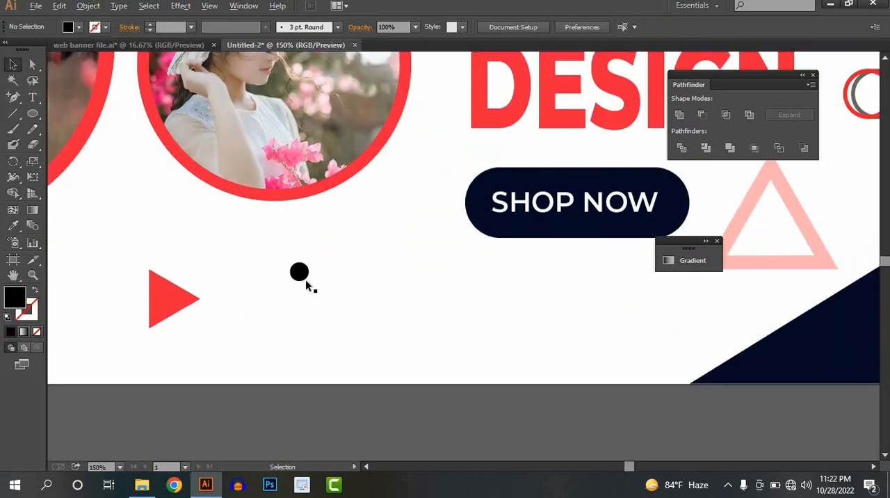
pyautogui.moveTo(300, 276); pyautogui.dragTo(333, 274)
pyautogui.hotkey('ctrl', 'd')
pyautogui.hotkey('ctrl', 'd')
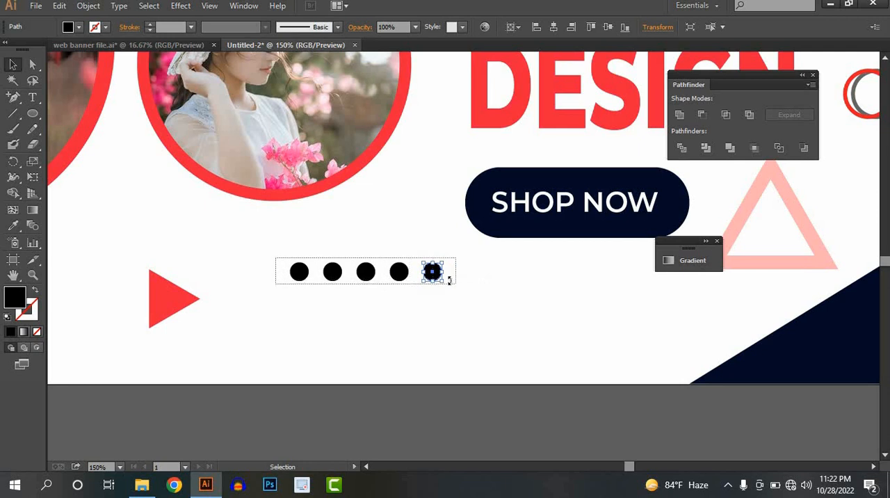
# Copy the dot row downward at equal spacing to build a grid of five rows.
pyautogui.moveTo(448, 279); pyautogui.dragTo(432, 300)
pyautogui.hotkey('ctrl', 'd')
pyautogui.hotkey('ctrl', 'd')
pyautogui.hotkey('ctrl', 'd')
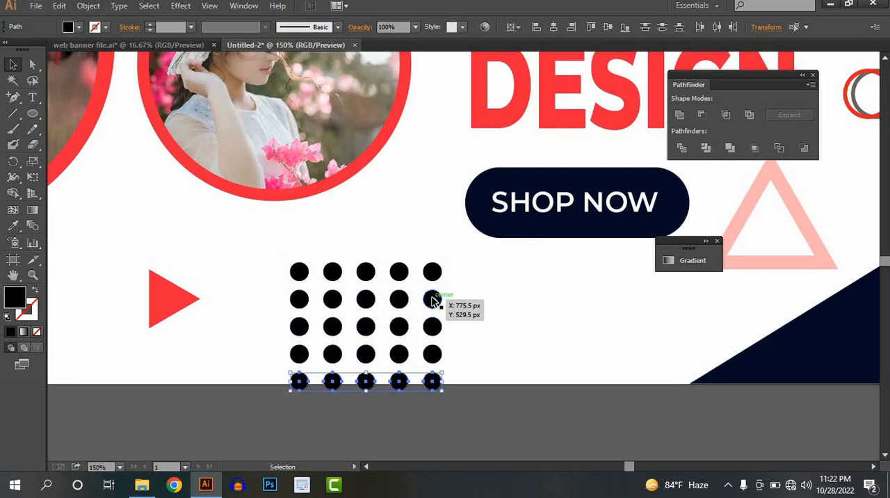
# Group all the dots of the five-by-five grid into one object.
pyautogui.moveTo(277, 255); pyautogui.dragTo(471, 409)
pyautogui.hotkey('ctrl', 'd')
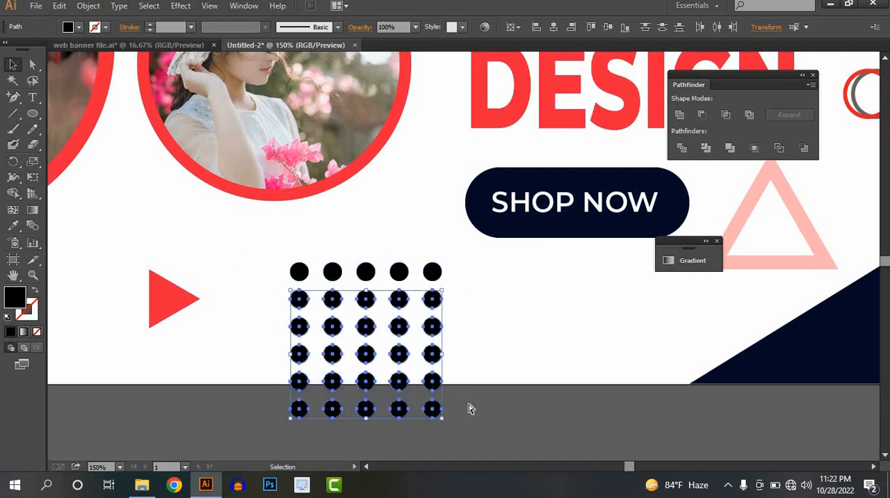
pyautogui.hotkey('ctrl', 'z')
pyautogui.hotkey('ctrl', 'g')
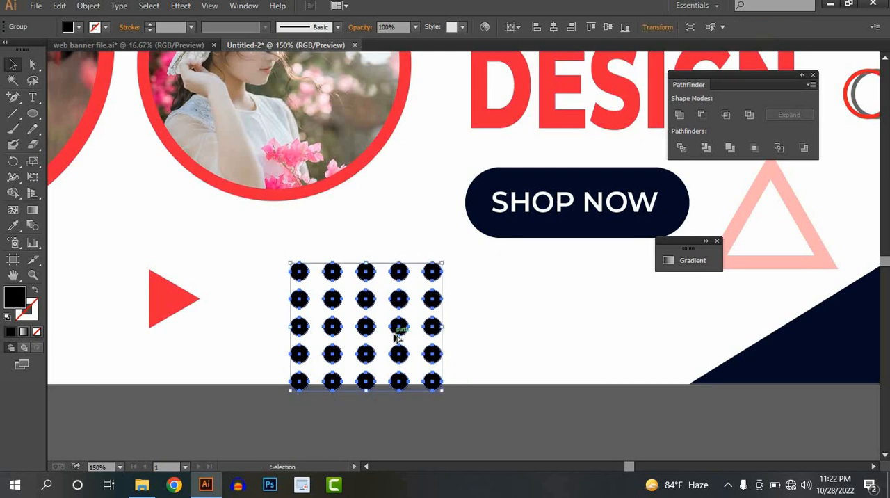
# Move the dot grid to the large portrait's lower-right edge and send it to the back.
pyautogui.scroll(-2, 397, 338)
pyautogui.moveTo(382, 337); pyautogui.dragTo(276, 316)
pyautogui.rightClick(284, 317)
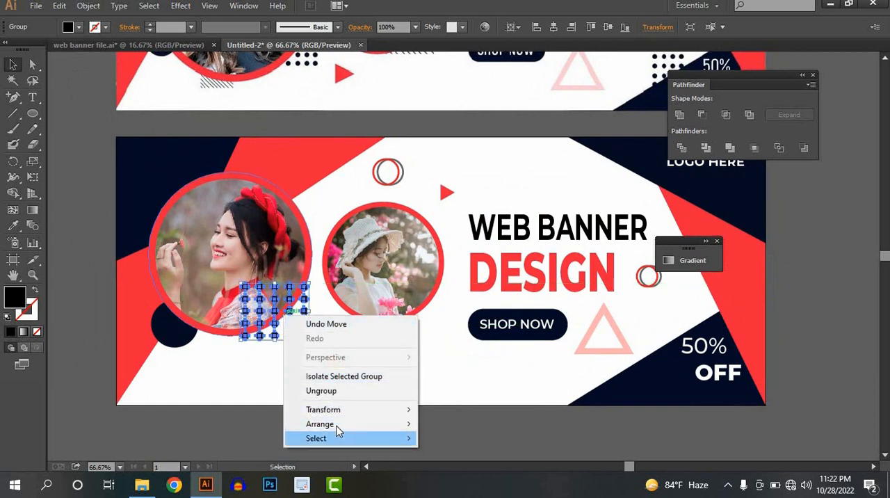
pyautogui.moveTo(373, 424)
pyautogui.click(450, 466)
pyautogui.click(437, 354)
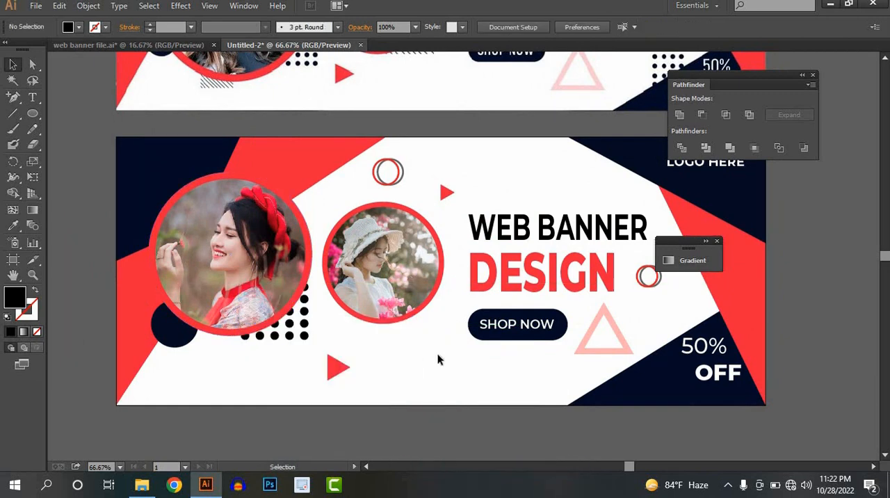
# Copy the dot grid to the navy corner shape around "50% OFF" and send the copy to the back.
pyautogui.scroll(-1, 438, 356)
pyautogui.moveTo(426, 332); pyautogui.dragTo(328, 400)
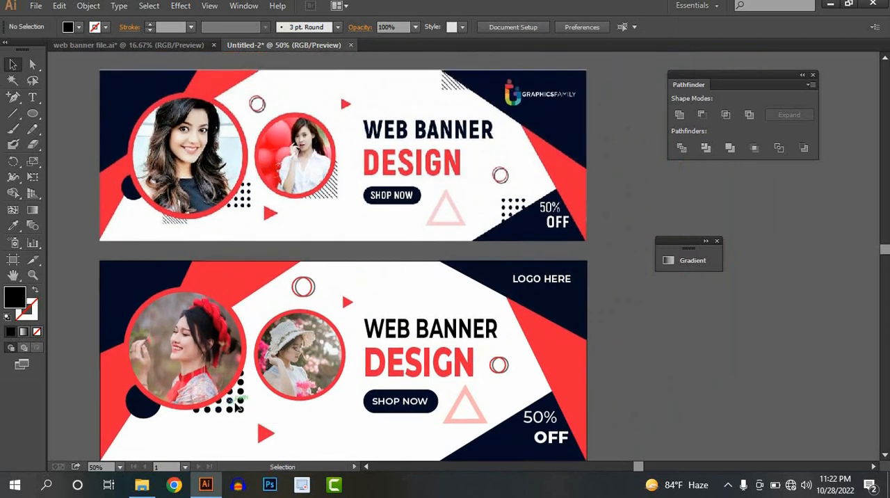
pyautogui.moveTo(237, 407); pyautogui.dragTo(547, 427)
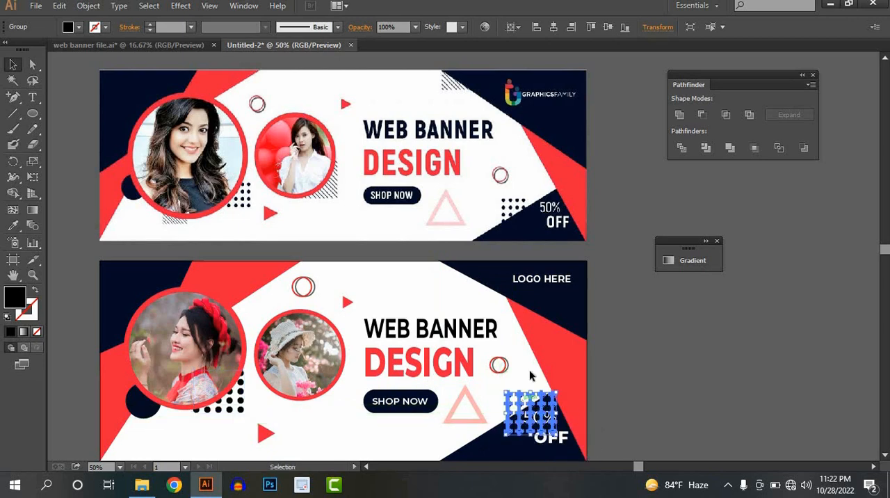
pyautogui.rightClick(523, 400)
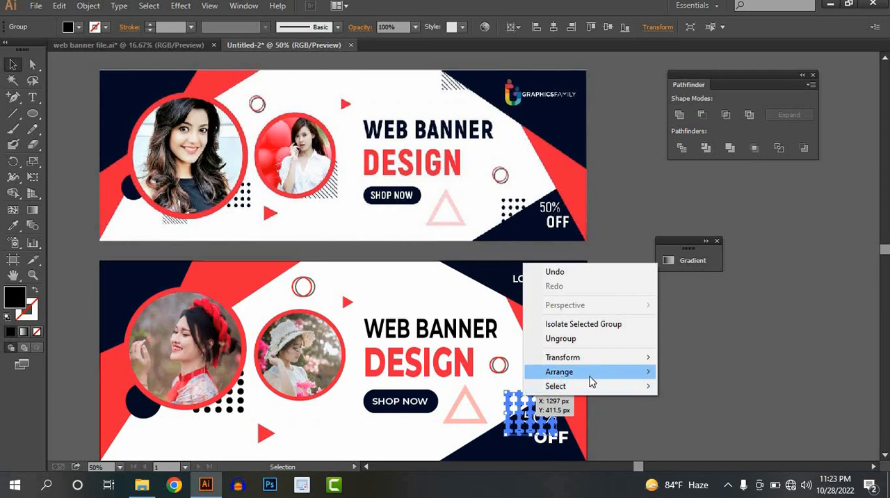
pyautogui.moveTo(588, 372)
pyautogui.click(699, 415)
pyautogui.click(618, 368)
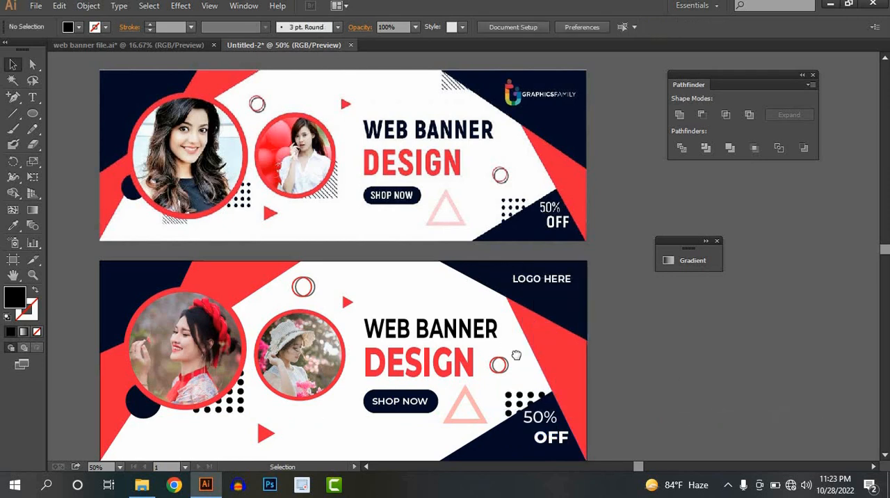
# Draw a long, thin black horizontal rectangle on the empty canvas beside the banners with the Rectangle tool.
pyautogui.moveTo(506, 344); pyautogui.dragTo(551, 372)
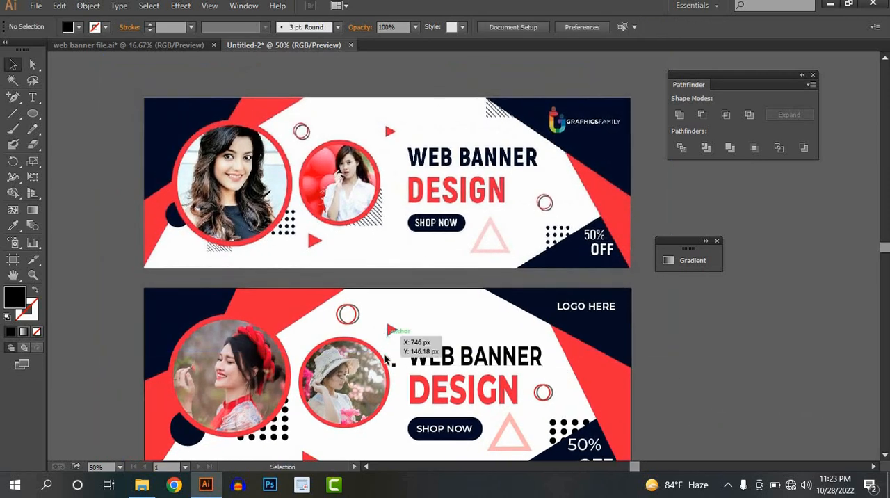
pyautogui.scroll(-1, 387, 344)
pyautogui.scroll(-1, 389, 333)
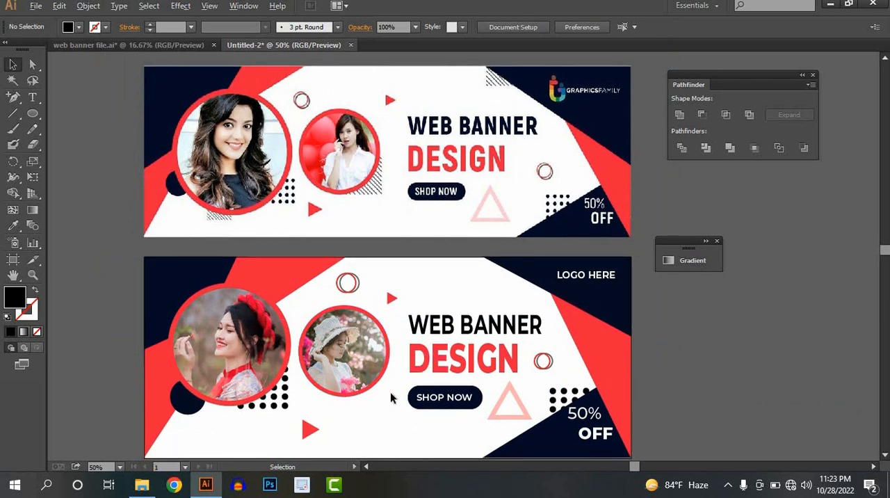
pyautogui.scroll(1, 390, 392)
pyautogui.scroll(1, 379, 218)
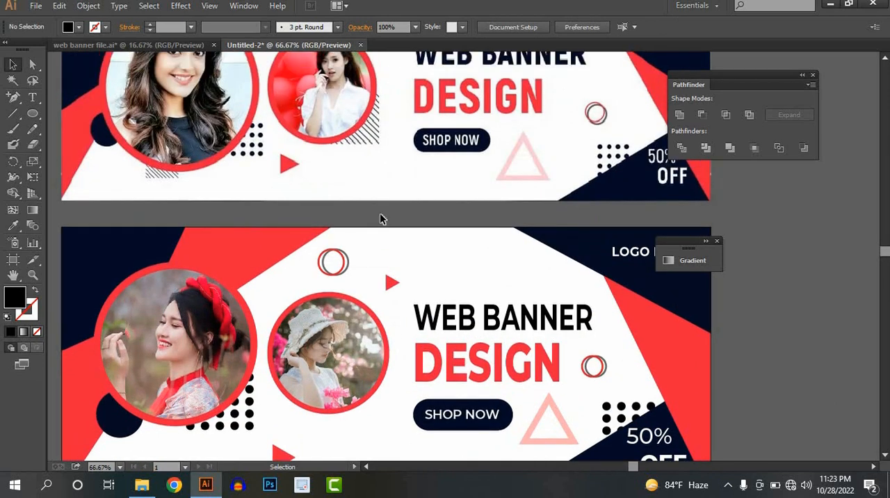
pyautogui.moveTo(453, 167); pyautogui.dragTo(153, 188)
pyautogui.click(13, 115)
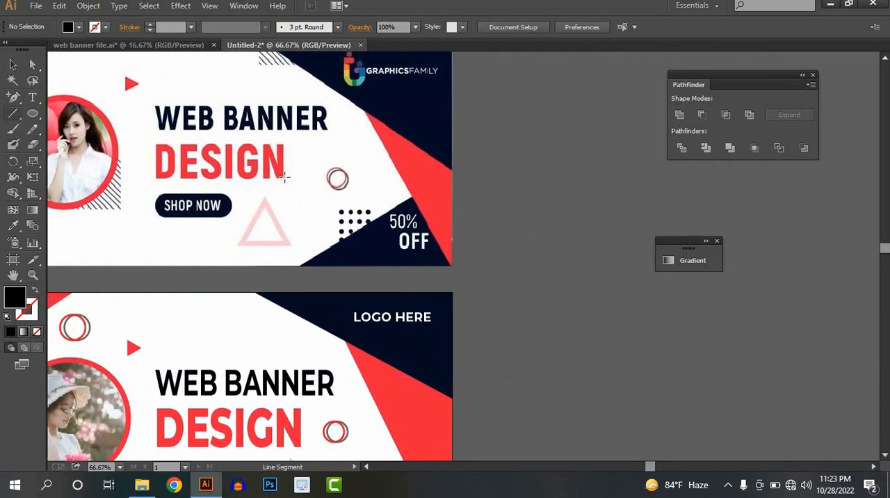
pyautogui.moveTo(33, 113); pyautogui.dragTo(77, 116)
pyautogui.moveTo(501, 221); pyautogui.dragTo(317, 189)
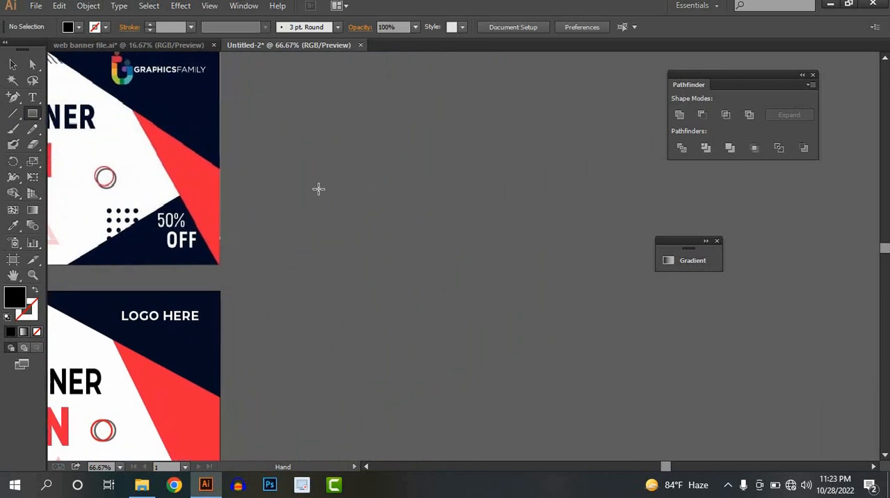
pyautogui.moveTo(458, 206); pyautogui.dragTo(479, 191)
pyautogui.click(12, 64)
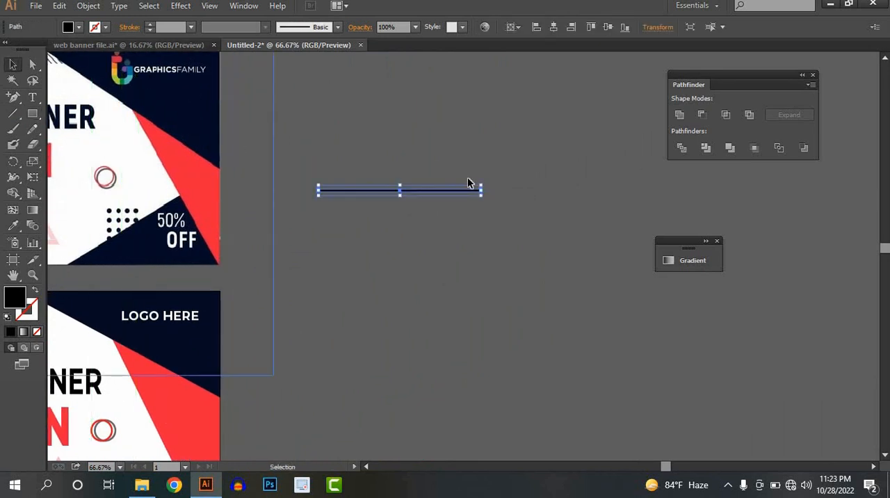
# Rotate the thin black rectangle to a diagonal and duplicate it at even spacing into a large block of parallel stripes.
pyautogui.moveTo(500, 209); pyautogui.dragTo(401, 302)
pyautogui.hotkey('ctrl', 'd')
pyautogui.hotkey('ctrl', 'd')
pyautogui.hotkey('ctrl', 'd')
pyautogui.hotkey('ctrl', 'd')
pyautogui.hotkey('ctrl', 'd')
pyautogui.hotkey('ctrl', 'd')
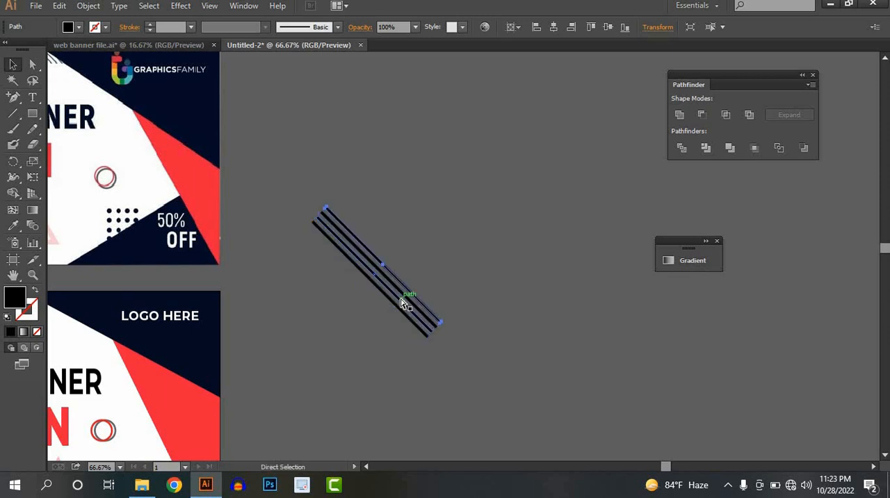
pyautogui.hotkey('ctrl', 'd')
pyautogui.hotkey('ctrl', 'd')
pyautogui.hotkey('ctrl', 'd')
pyautogui.hotkey('ctrl', 'd')
pyautogui.hotkey('ctrl', 'd')
pyautogui.hotkey('ctrl', 'd')
pyautogui.hotkey('ctrl', 'd')
pyautogui.hotkey('ctrl', 'd')
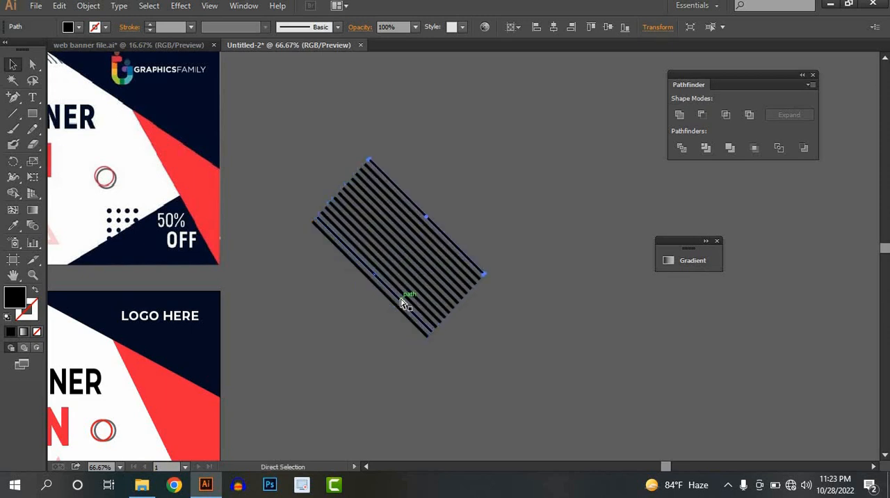
pyautogui.hotkey('ctrl', 'd')
pyautogui.hotkey('ctrl', 'd')
pyautogui.hotkey('ctrl', 'd')
pyautogui.hotkey('ctrl', 'd')
pyautogui.hotkey('ctrl', 'd')
pyautogui.hotkey('ctrl', 'd')
pyautogui.hotkey('ctrl', 'd')
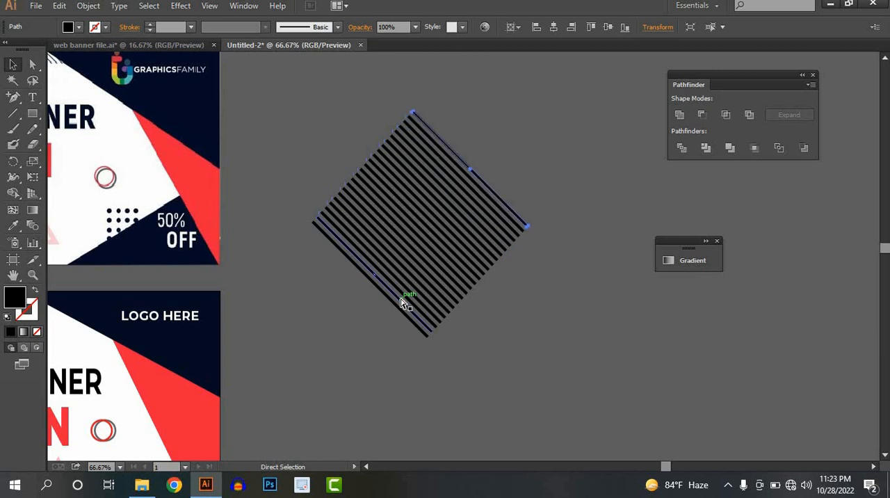
pyautogui.click(519, 343)
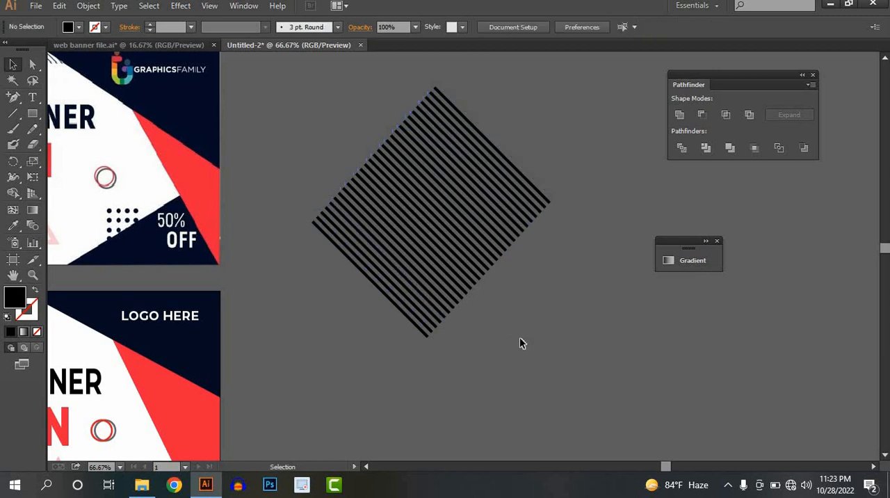
# Draw a square over the middle of the diagonal stripes and set its fill to none.
pyautogui.click(33, 114)
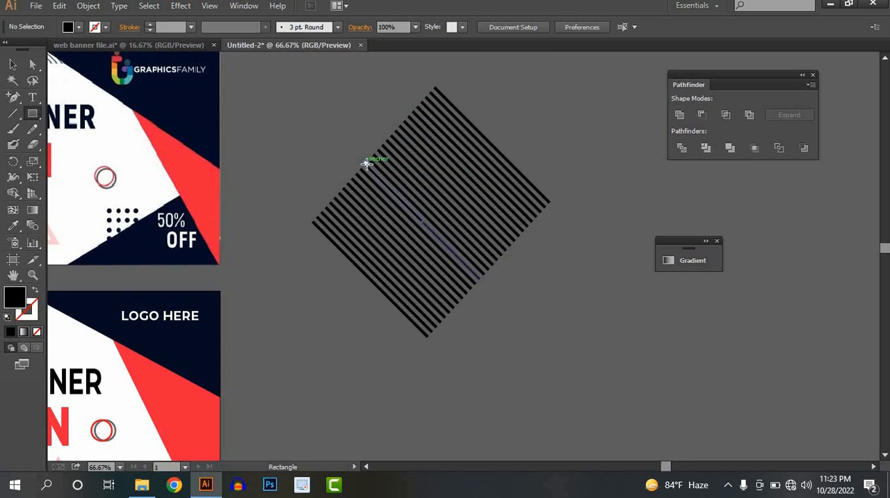
pyautogui.moveTo(366, 163); pyautogui.dragTo(483, 275)
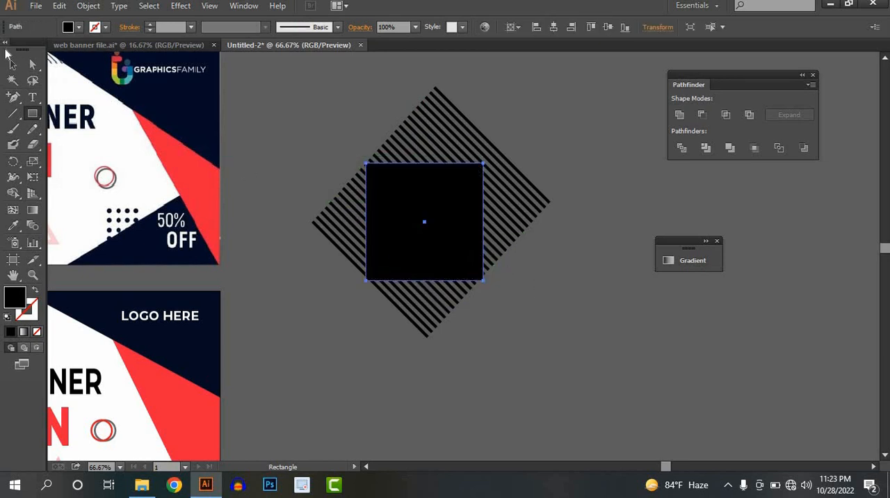
pyautogui.click(13, 64)
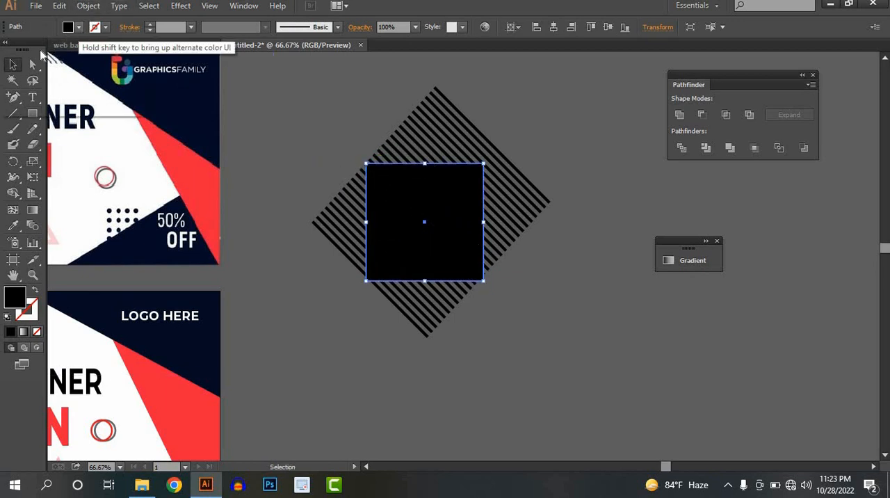
pyautogui.click(79, 26)
pyautogui.click(8, 49)
# Trim away the stripe parts on all sides outside the square with the Shape Builder tool.
pyautogui.moveTo(318, 122); pyautogui.dragTo(559, 332)
pyautogui.click(13, 192)
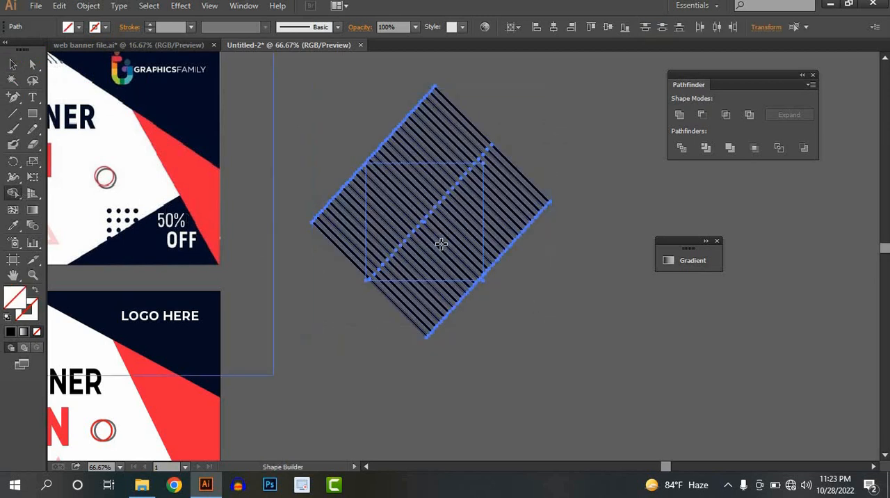
pyautogui.moveTo(487, 259); pyautogui.dragTo(529, 133)
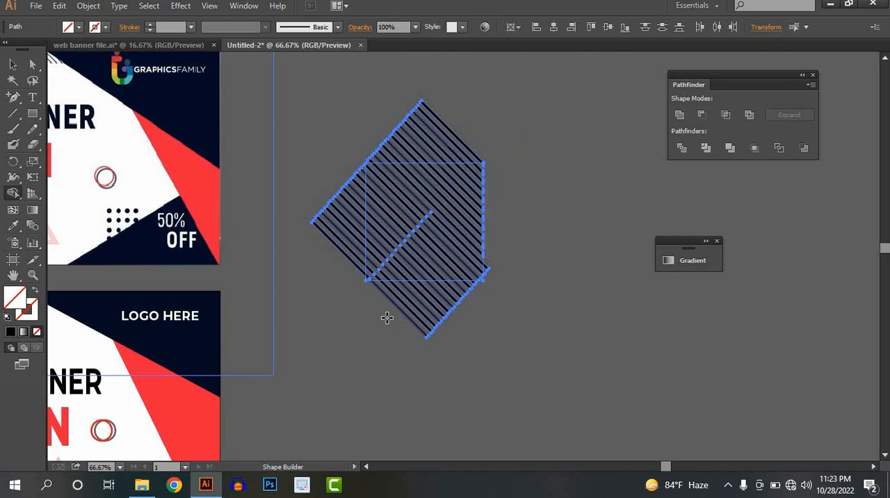
pyautogui.moveTo(352, 298)
pyautogui.mouseDown()
pyautogui.moveTo(540, 283)
pyautogui.moveTo(588, 267)
pyautogui.mouseUp()
pyautogui.moveTo(351, 281)
pyautogui.mouseDown()
pyautogui.moveTo(374, 83)
pyautogui.moveTo(356, 151)
pyautogui.mouseUp()
pyautogui.moveTo(522, 147)
pyautogui.mouseDown()
pyautogui.moveTo(317, 149)
pyautogui.moveTo(299, 168)
pyautogui.mouseUp()
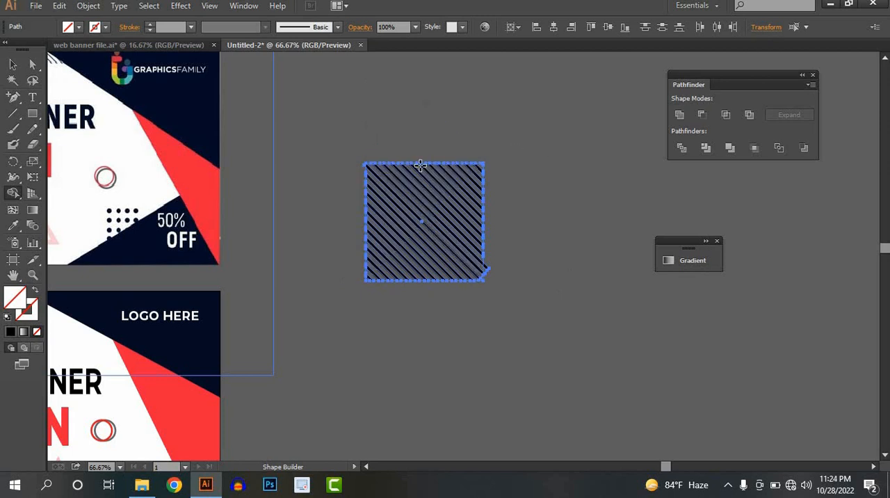
# Remove the leftover stripe ends sticking out at the square's upper-left and lower-right corners with the Shape Builder.
pyautogui.scroll(4, 362, 171)
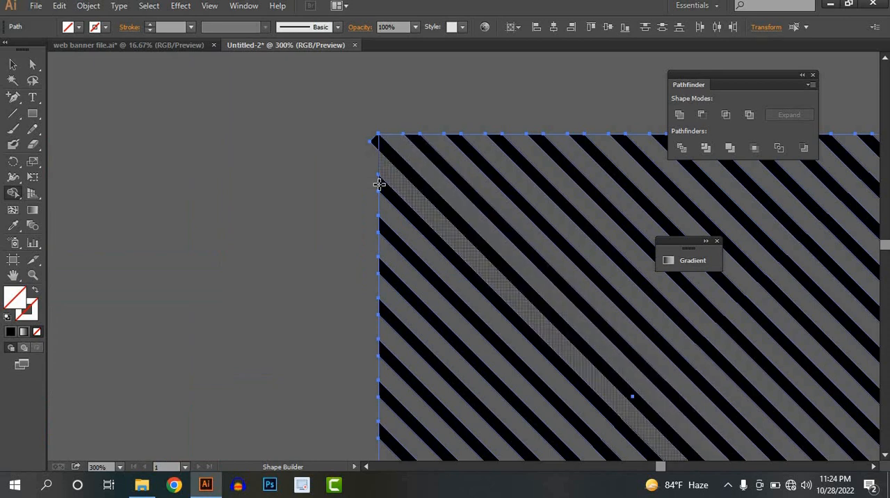
pyautogui.keyDown('alt'); pyautogui.click(376, 144); pyautogui.keyUp('alt')
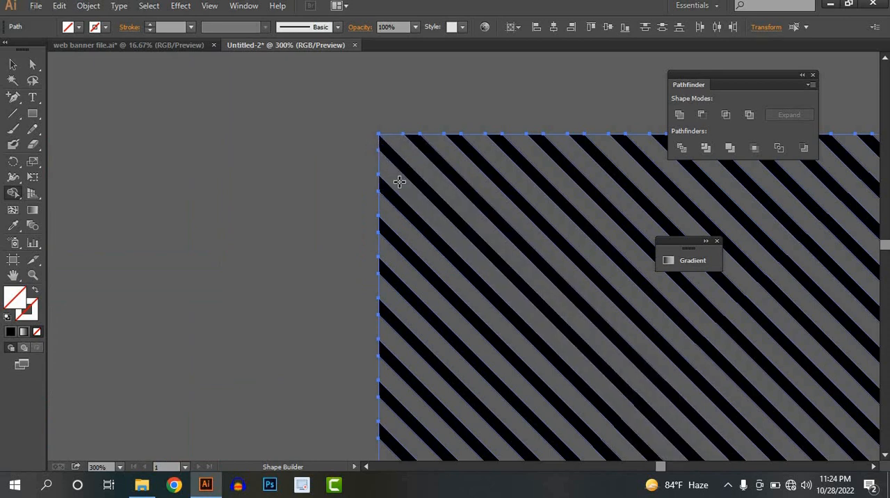
pyautogui.scroll(-3, 399, 183)
pyautogui.moveTo(538, 280); pyautogui.dragTo(451, 217)
pyautogui.scroll(3, 407, 189)
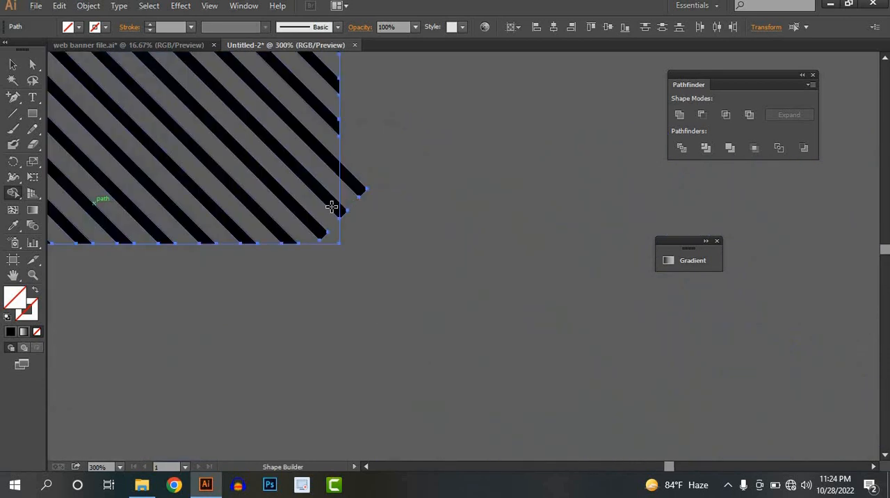
pyautogui.moveTo(356, 188)
pyautogui.mouseDown()
pyautogui.moveTo(343, 232)
pyautogui.moveTo(365, 223)
pyautogui.mouseUp()
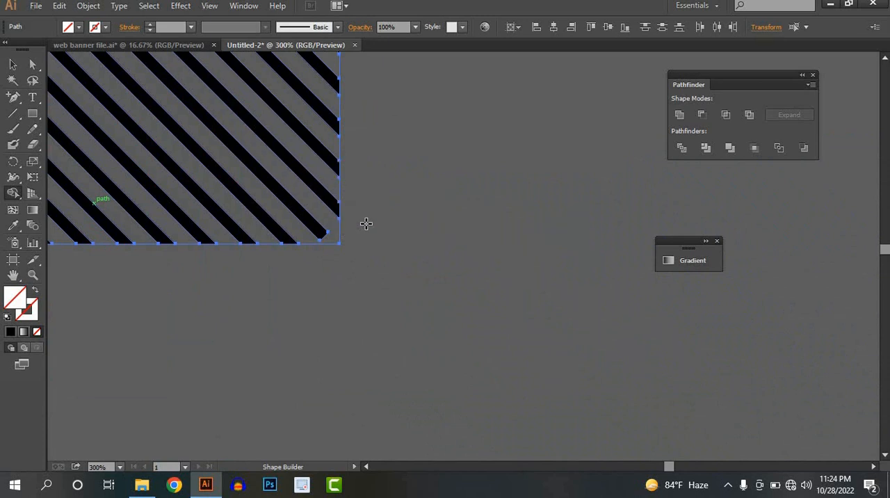
pyautogui.scroll(-4, 366, 224)
pyautogui.moveTo(470, 278); pyautogui.dragTo(582, 336)
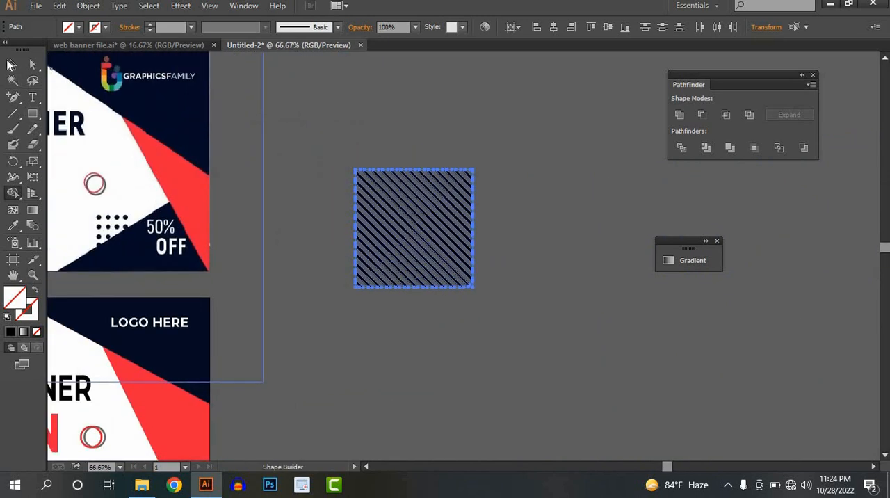
# Group the trimmed stripes into one object and move it onto the banner beside the small portrait.
pyautogui.click(12, 64)
pyautogui.click(515, 323)
pyautogui.moveTo(498, 121); pyautogui.dragTo(328, 353)
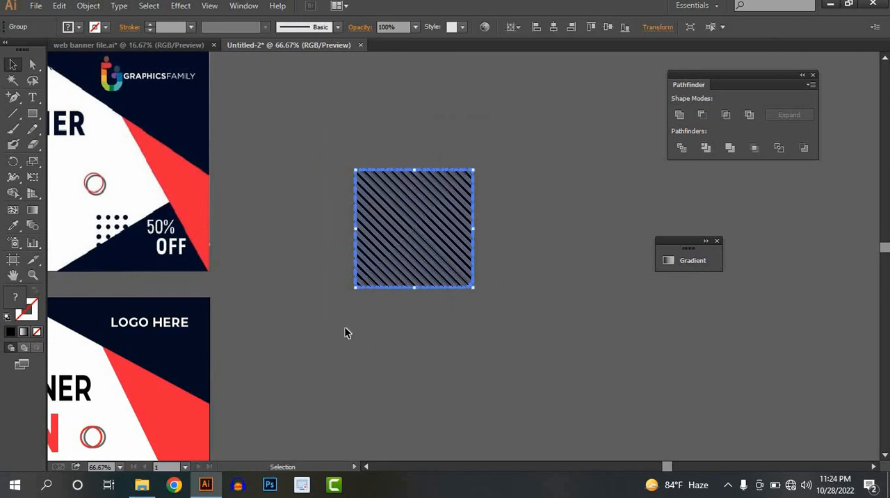
pyautogui.scroll(-2, 344, 326)
pyautogui.moveTo(415, 304); pyautogui.dragTo(602, 240)
pyautogui.moveTo(580, 202); pyautogui.dragTo(310, 317)
pyautogui.scroll(1, 305, 327)
pyautogui.press('super')
pyautogui.press('Escape')
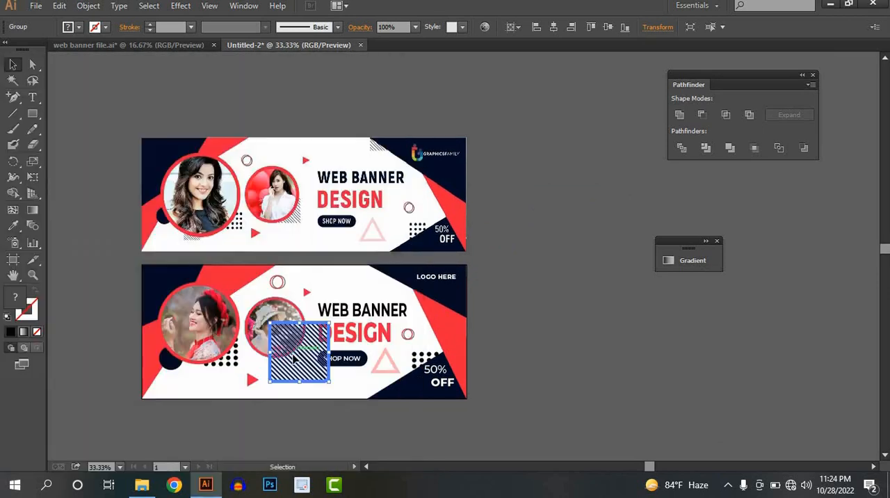
# Shrink the striped square, place it at the small portrait's lower-right edge, and send it to the back.
pyautogui.scroll(3, 411, 376)
pyautogui.moveTo(408, 377); pyautogui.dragTo(304, 298)
pyautogui.rightClick(305, 298)
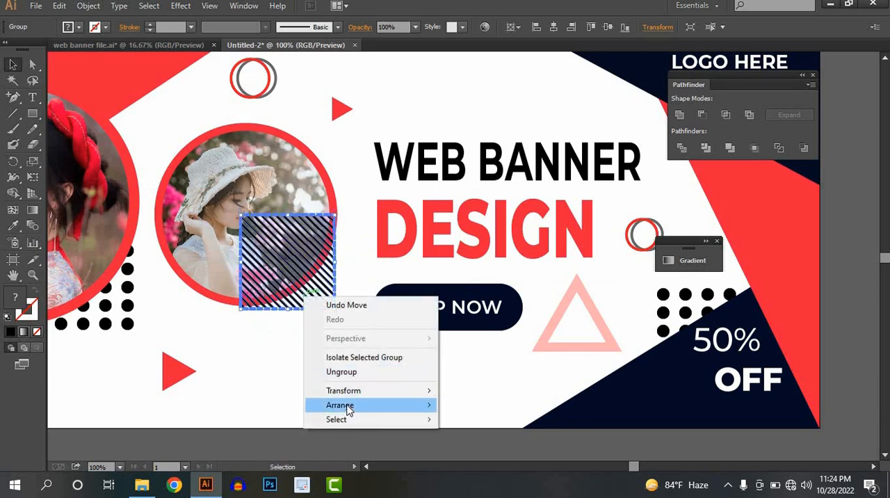
pyautogui.moveTo(350, 405)
pyautogui.click(468, 448)
pyautogui.click(335, 338)
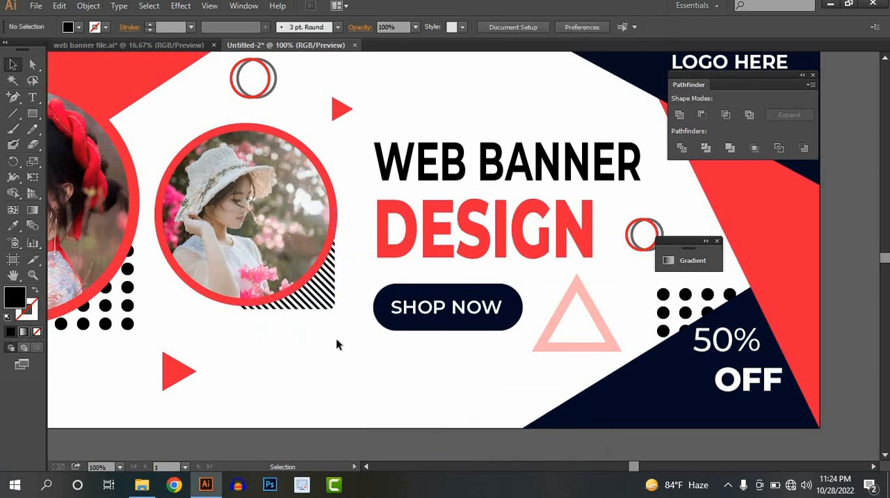
# Lower the opacity of the striped square behind the small portrait to 70%.
pyautogui.hotkey('ctrl', '-')
pyautogui.hotkey('ctrl', '-')
pyautogui.hotkey('ctrl', '-')
pyautogui.scroll(2, 330, 327)
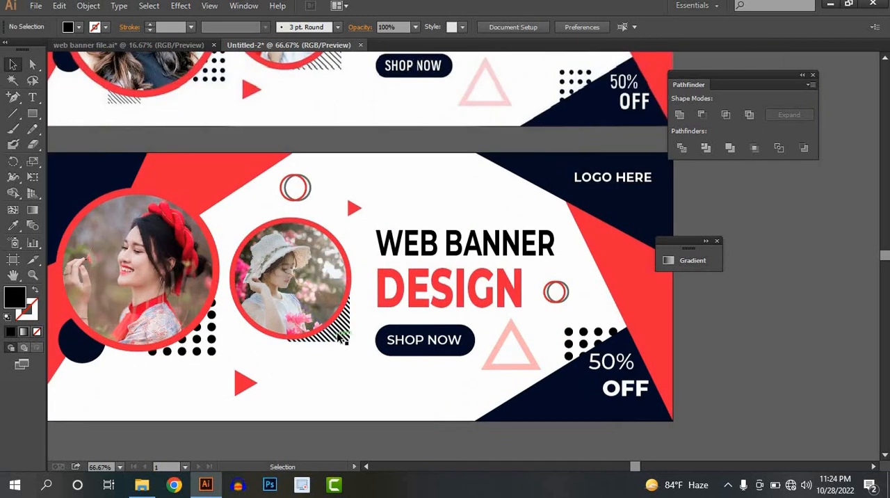
pyautogui.scroll(-1, 342, 337)
pyautogui.click(305, 351)
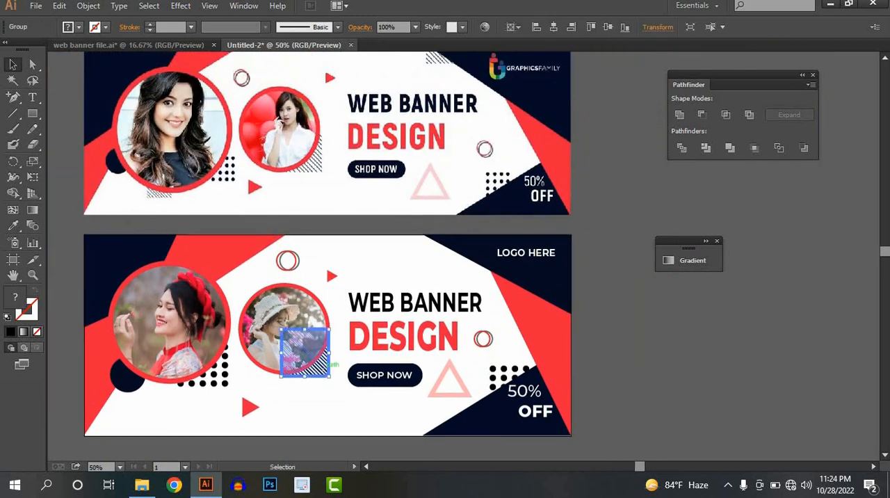
pyautogui.click(415, 28)
pyautogui.click(432, 139)
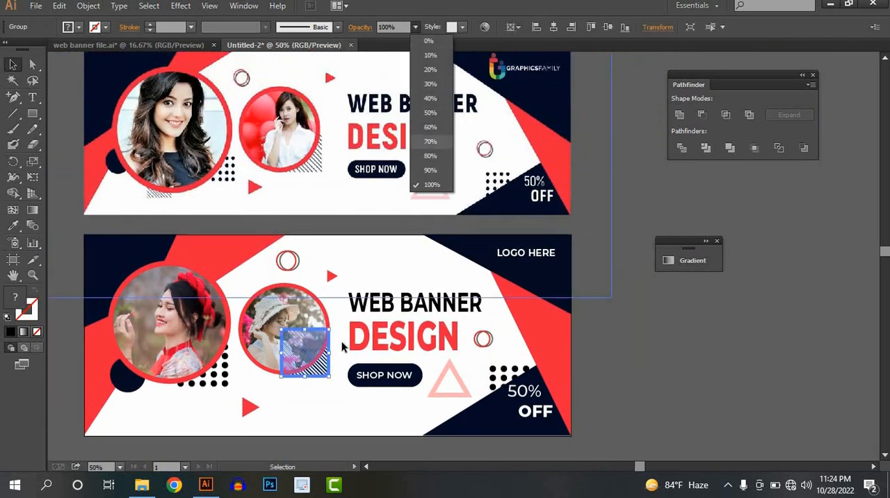
pyautogui.click(302, 415)
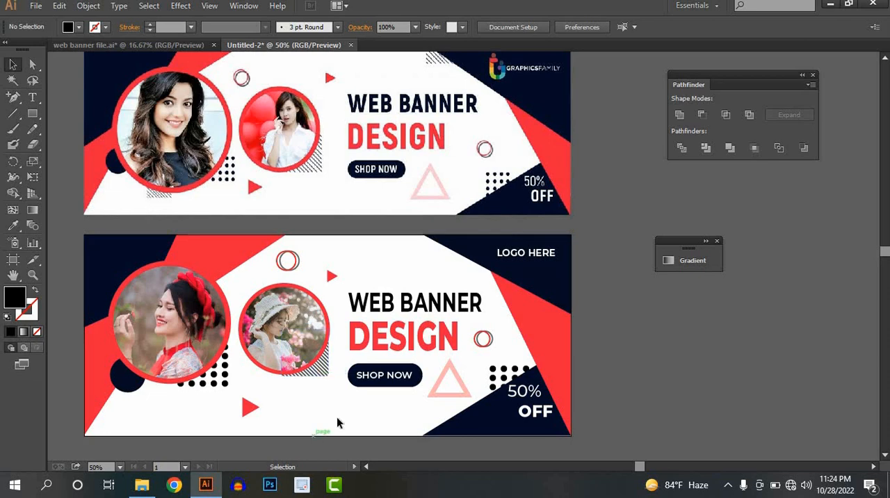
# Place a copy of the striped square behind the large portrait's bottom edge and tuck the dot grid further behind the portrait.
pyautogui.scroll(1, 347, 408)
pyautogui.moveTo(324, 375); pyautogui.dragTo(316, 385)
pyautogui.moveTo(215, 420)
pyautogui.mouseDown()
pyautogui.moveTo(144, 405)
pyautogui.moveTo(232, 402)
pyautogui.moveTo(229, 384)
pyautogui.moveTo(219, 383)
pyautogui.moveTo(243, 397)
pyautogui.moveTo(214, 433)
pyautogui.mouseUp()
pyautogui.click(178, 412)
pyautogui.click(217, 402)
pyautogui.click(207, 440)
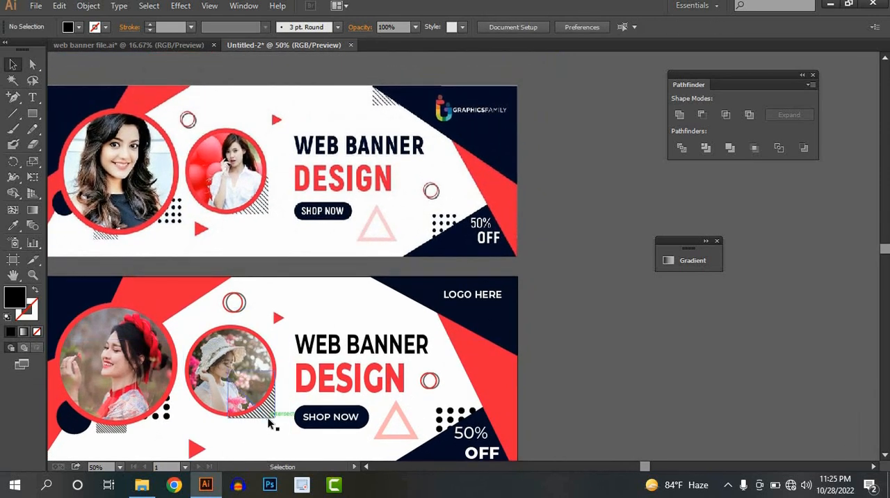
# Copy the striped square to the tip of the navy "LOGO HERE" shape and trim the part above the artboard with the Shape Builder.
pyautogui.moveTo(271, 415); pyautogui.dragTo(410, 304)
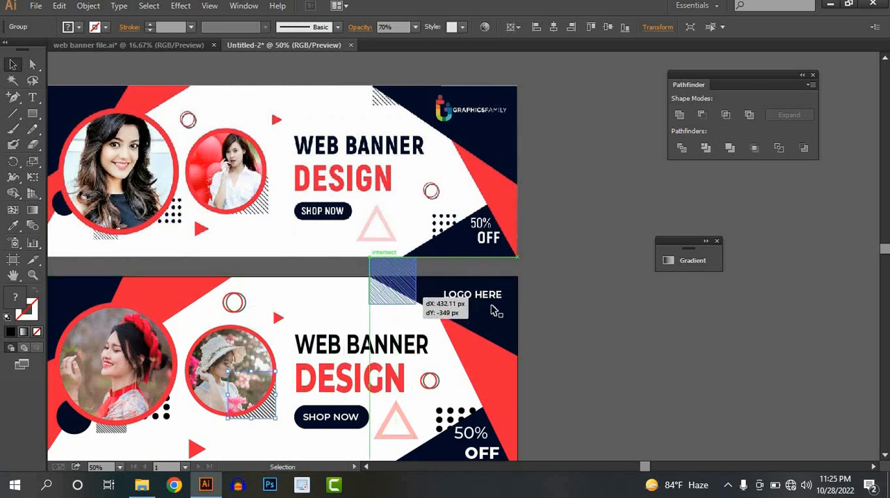
pyautogui.click(528, 314)
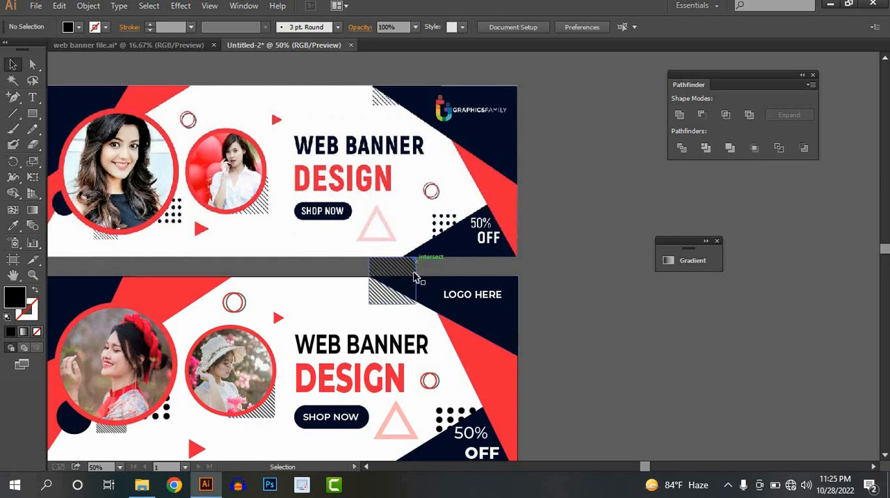
pyautogui.scroll(3, 387, 300)
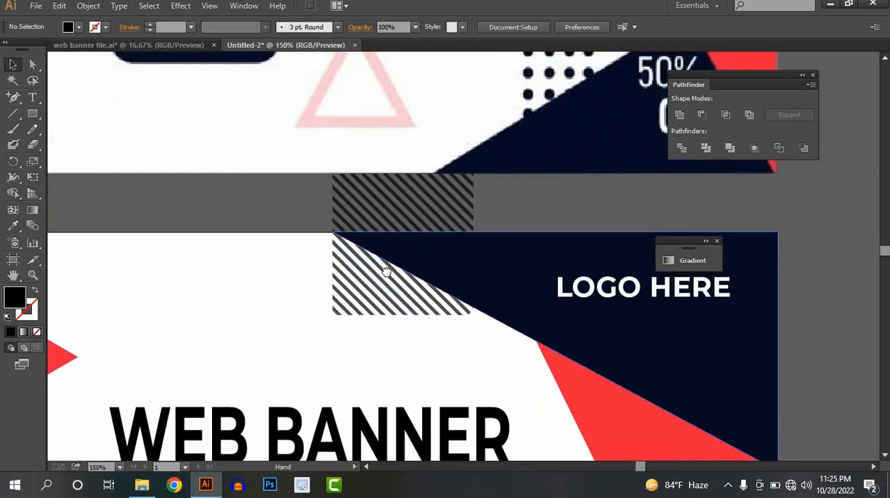
pyautogui.moveTo(304, 222)
pyautogui.mouseDown()
pyautogui.moveTo(266, 263)
pyautogui.moveTo(310, 335)
pyautogui.mouseUp()
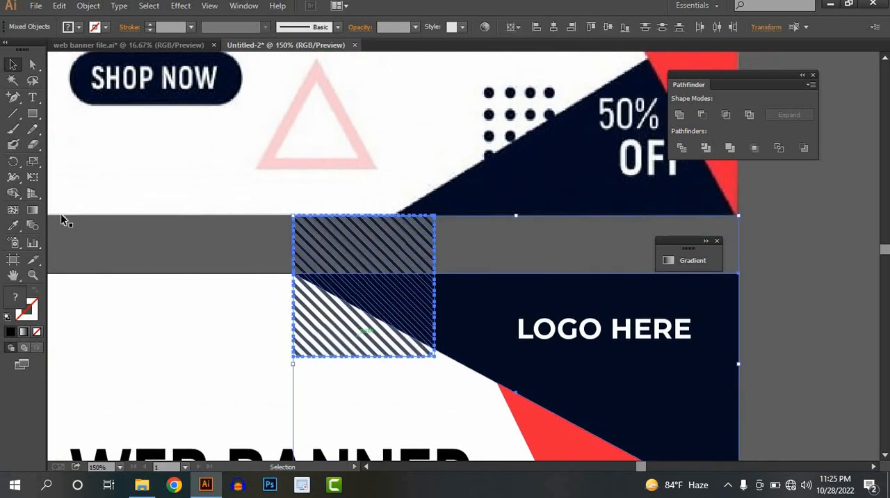
pyautogui.click(14, 193)
pyautogui.moveTo(417, 218)
pyautogui.mouseDown()
pyautogui.moveTo(334, 272)
pyautogui.moveTo(294, 272)
pyautogui.mouseUp()
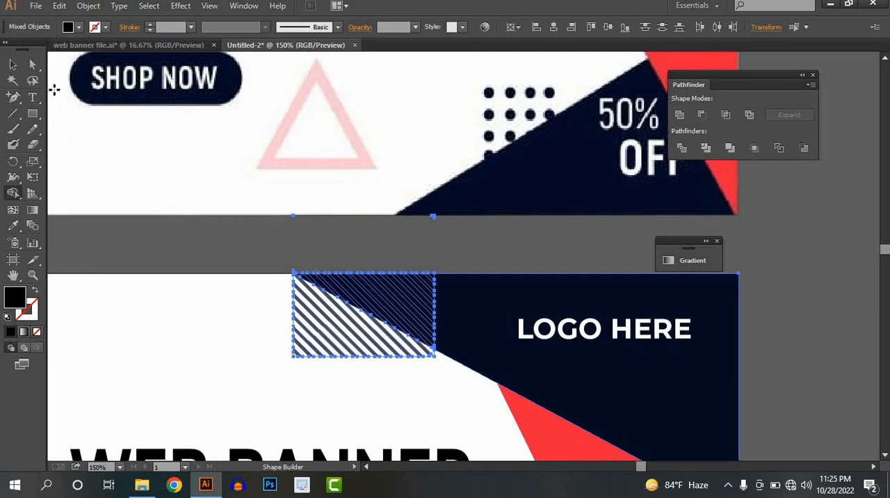
pyautogui.click(13, 64)
pyautogui.click(209, 175)
pyautogui.scroll(-2, 356, 326)
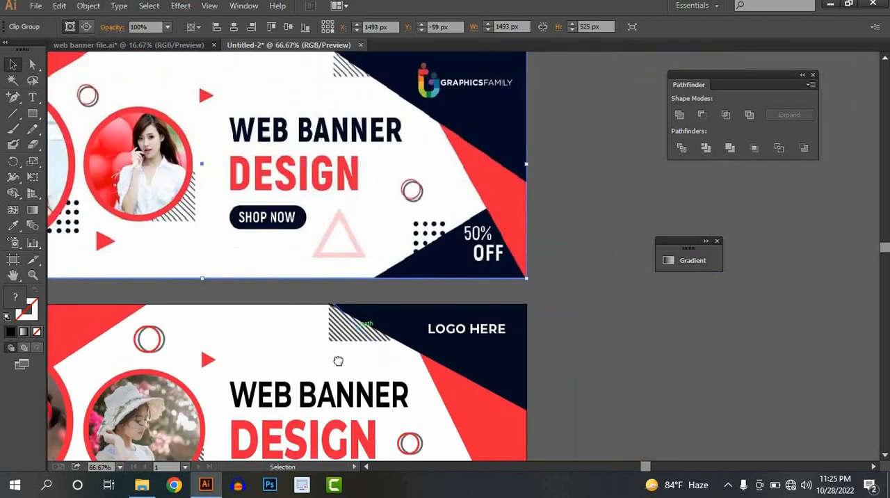
pyautogui.moveTo(338, 355); pyautogui.dragTo(503, 270)
pyautogui.scroll(-2, 504, 270)
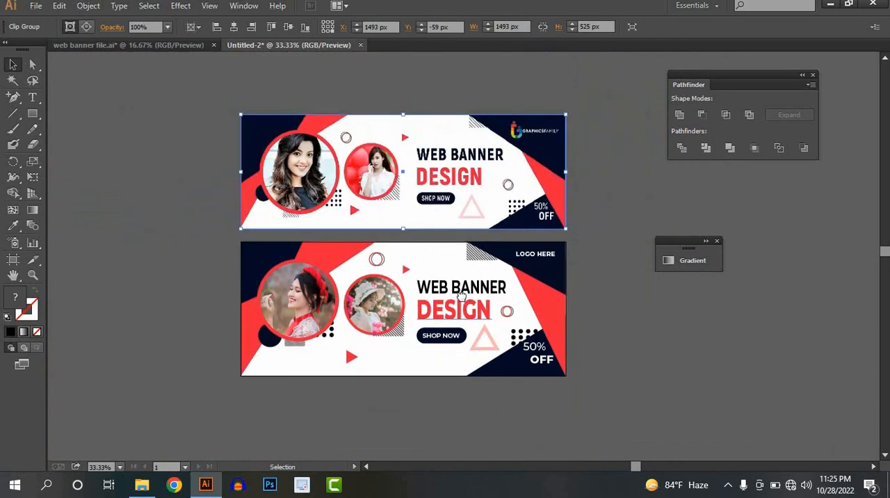
pyautogui.moveTo(462, 297); pyautogui.dragTo(424, 300)
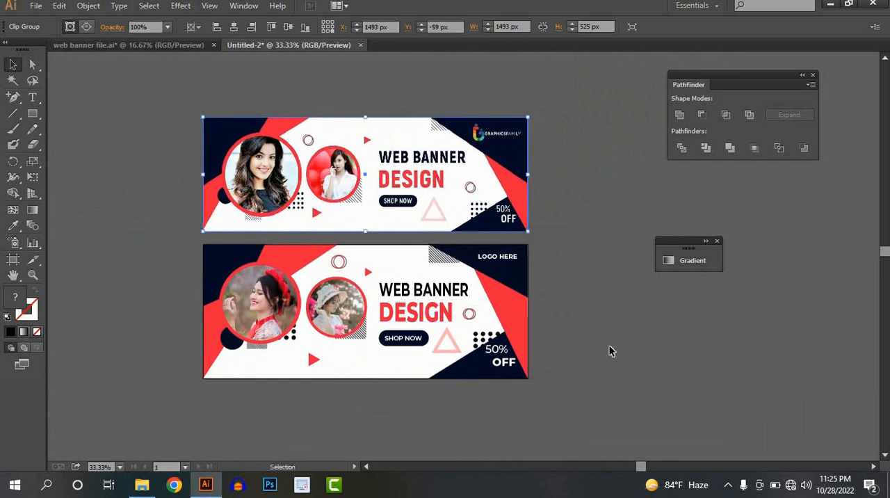